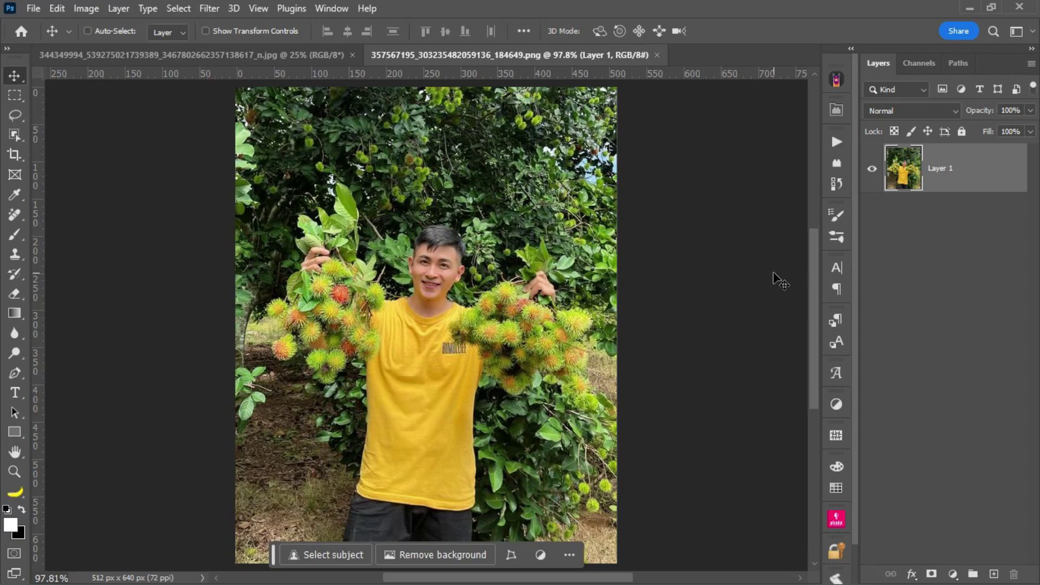
- Open the Alpaca AI plugin panel briefly, then close it again
{"action": "scroll", "coordinate": [733, 371], "scroll_direction": "down", "scroll_amount": 1}
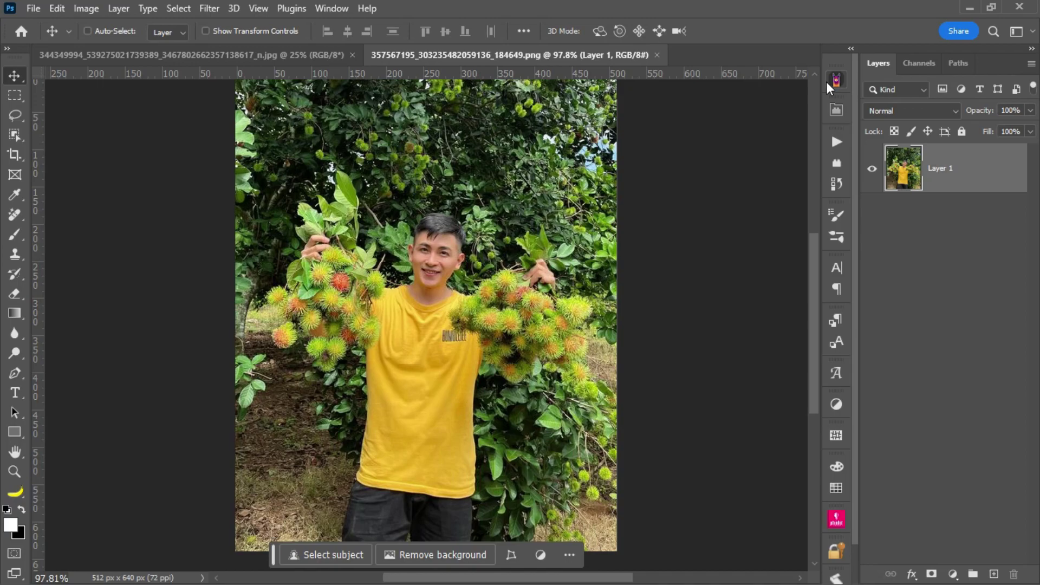
{"action": "left_click", "coordinate": [836, 80]}
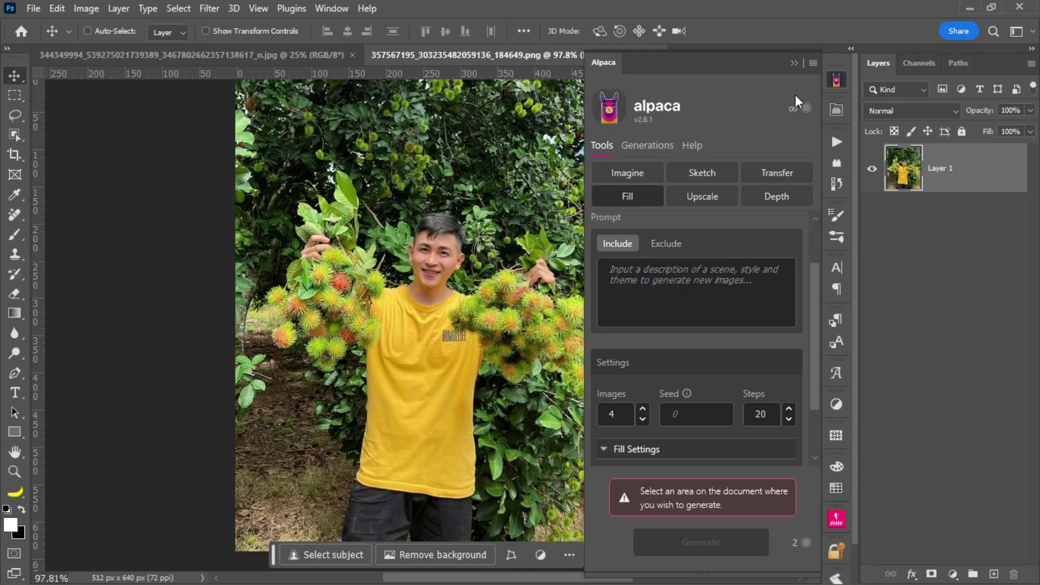
{"action": "left_click", "coordinate": [803, 61]}
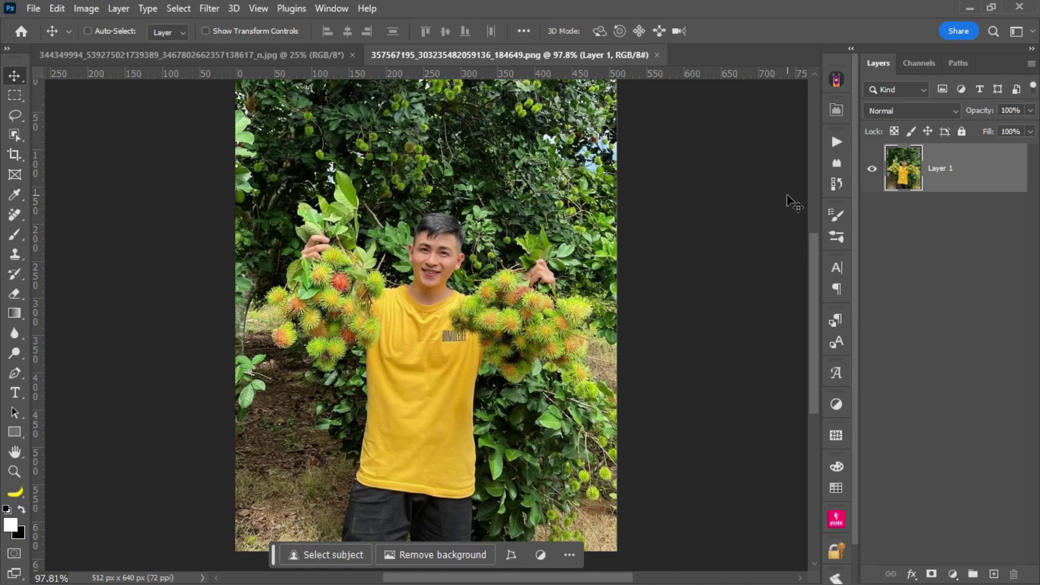
{"action": "scroll", "coordinate": [788, 196], "scroll_direction": "up", "scroll_amount": 1}
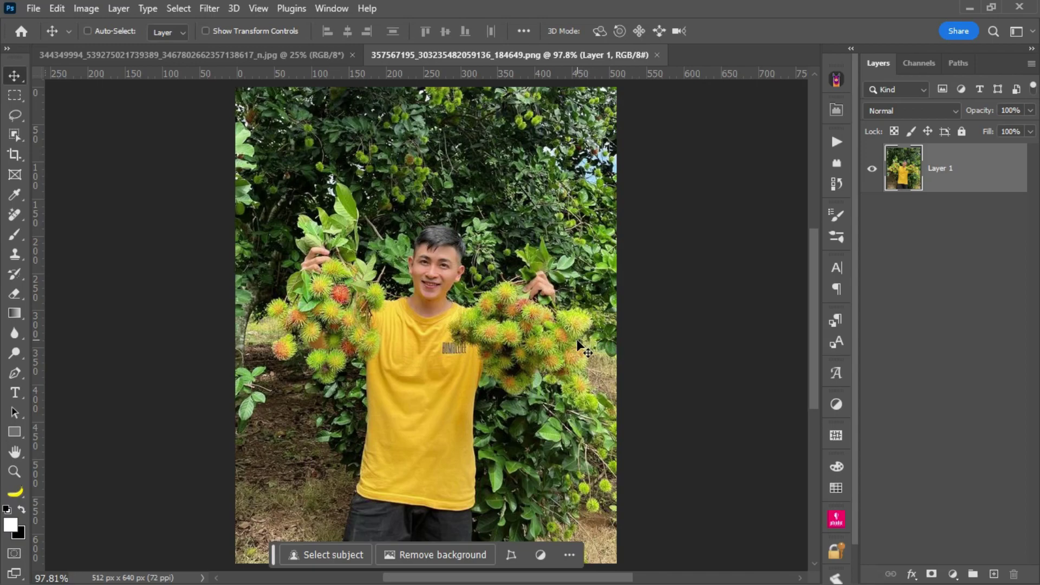
- Extend the canvas to 1065 × 640 px with the Crop tool, deleting cropped pixels
{"action": "left_click", "coordinate": [14, 155]}
{"action": "right_click", "coordinate": [14, 156]}
{"action": "left_click", "coordinate": [48, 157]}
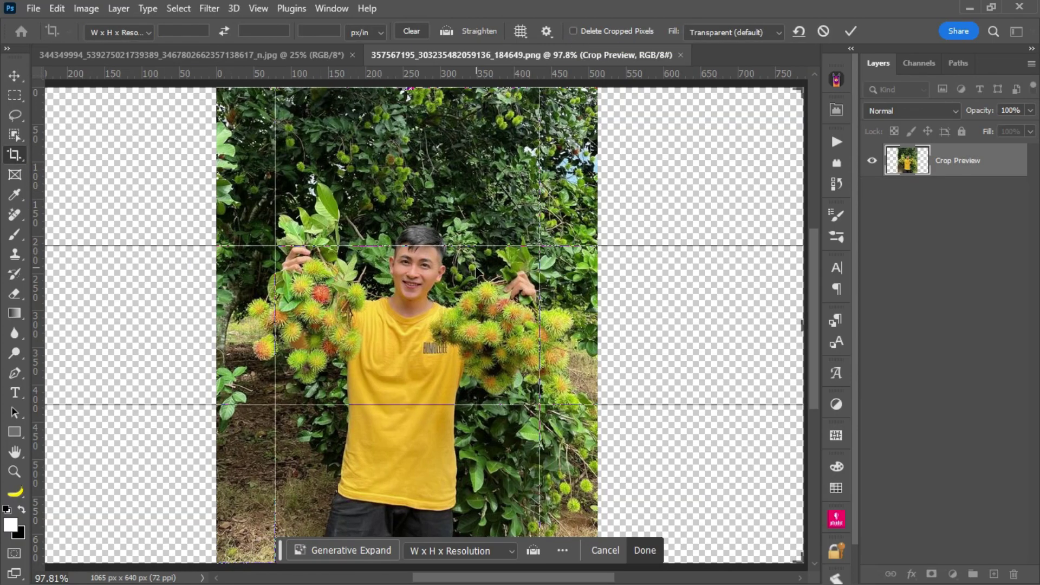
{"action": "left_click", "coordinate": [574, 31]}
{"action": "key", "text": "Return"}
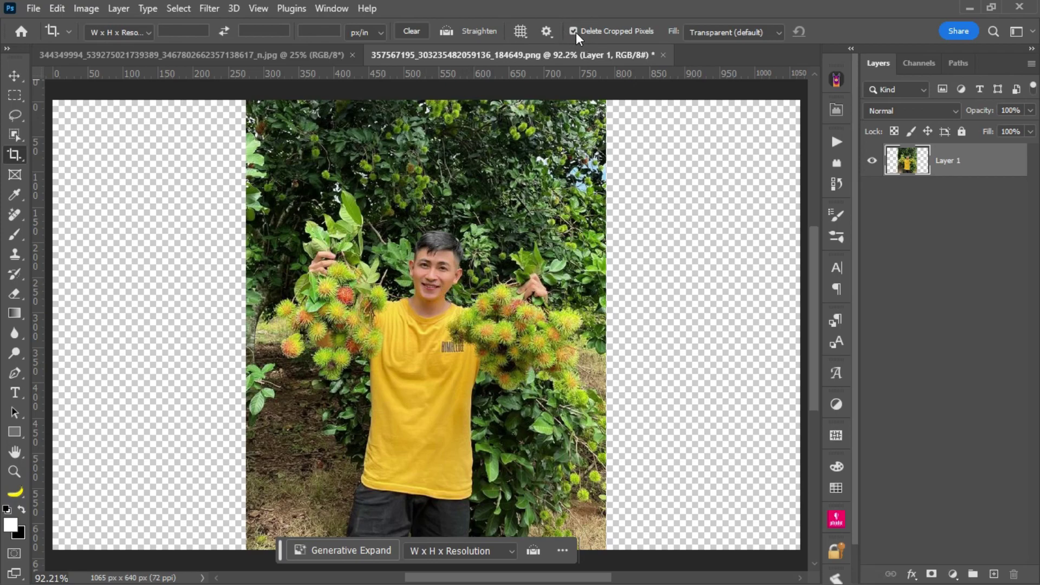
{"action": "key", "text": "ctrl+minus"}
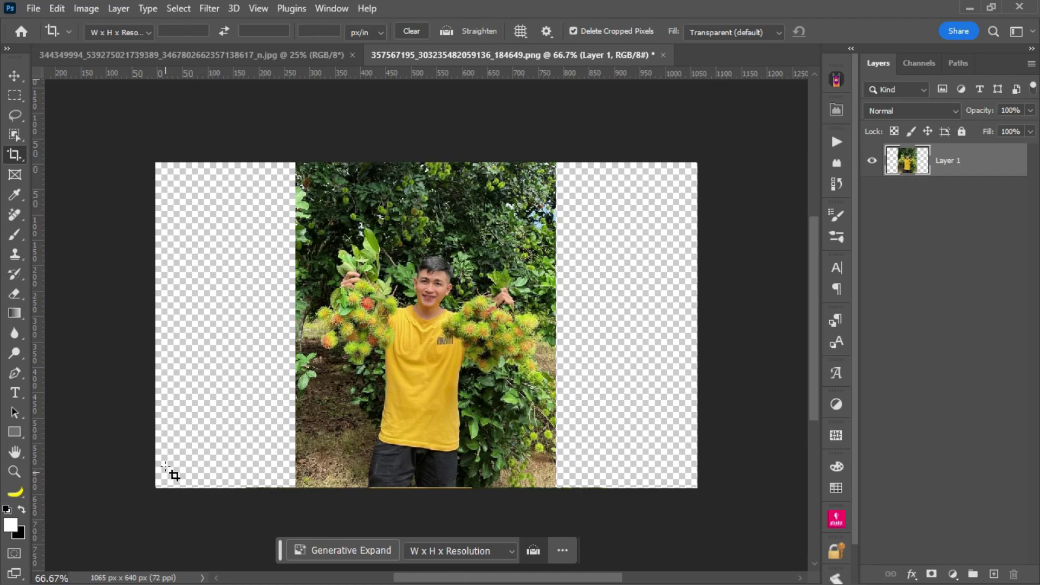
{"action": "key", "text": "v"}
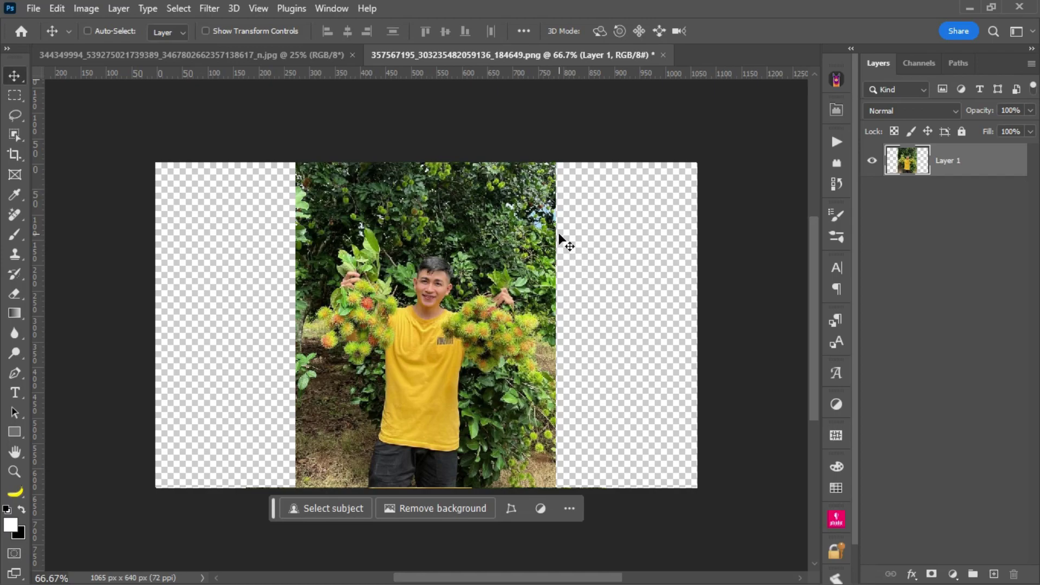
{"action": "key", "text": "m"}
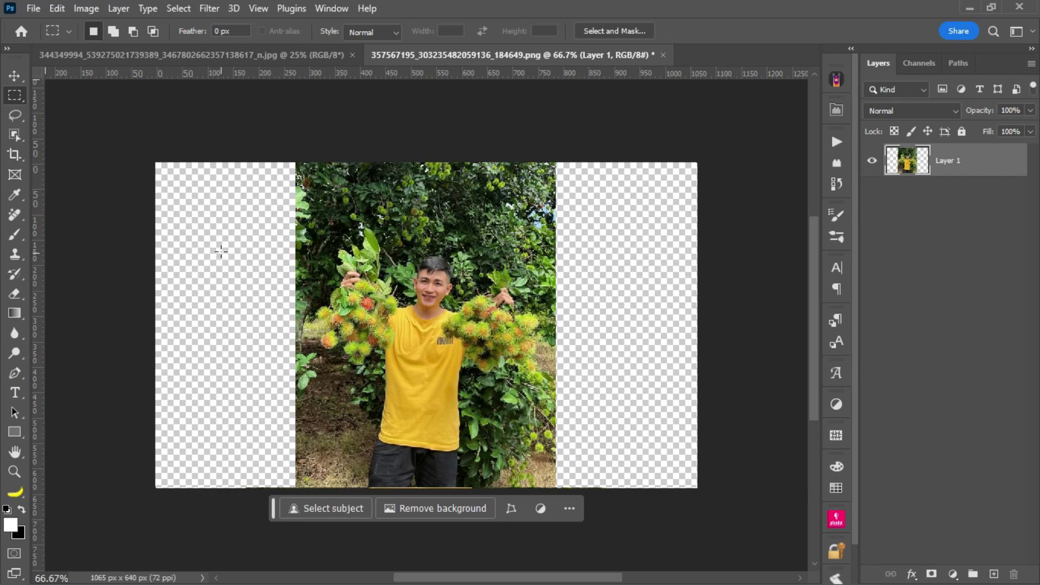
{"action": "left_click_drag", "start_coordinate": [221, 251], "coordinate": [406, 449]}
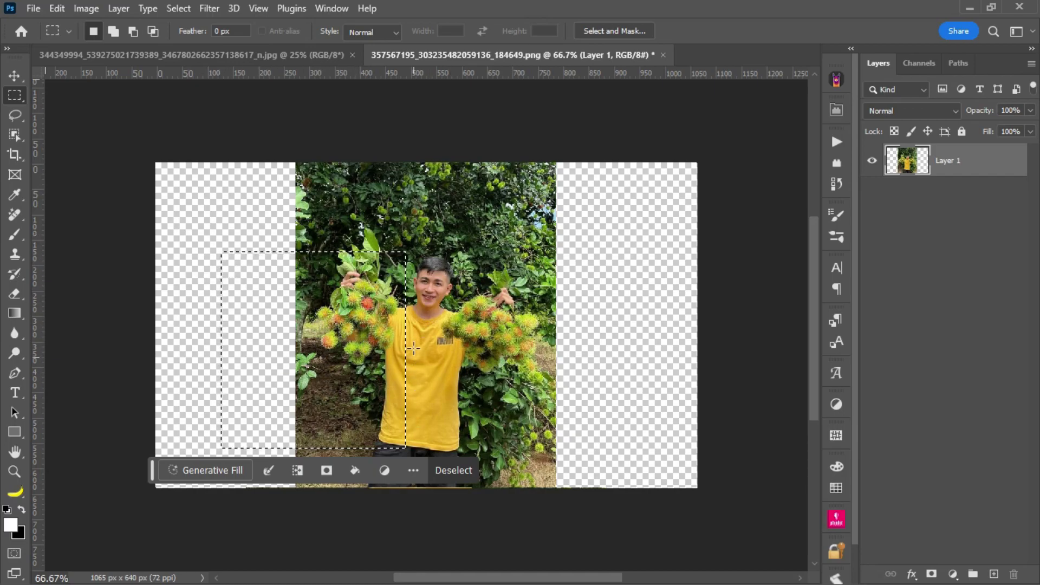
{"action": "left_click", "coordinate": [336, 342]}
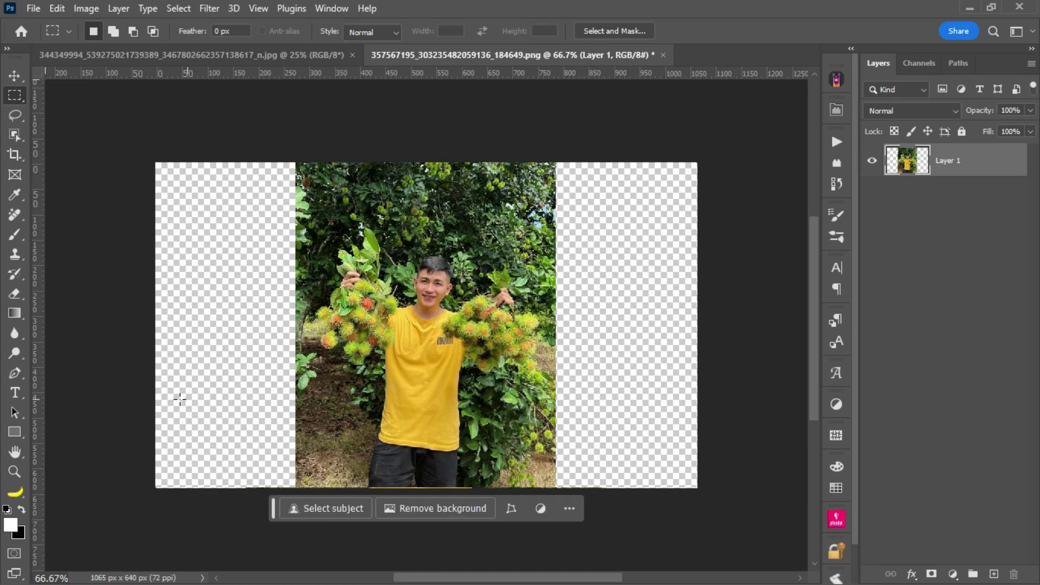
{"action": "left_click_drag", "start_coordinate": [128, 358], "coordinate": [308, 508]}
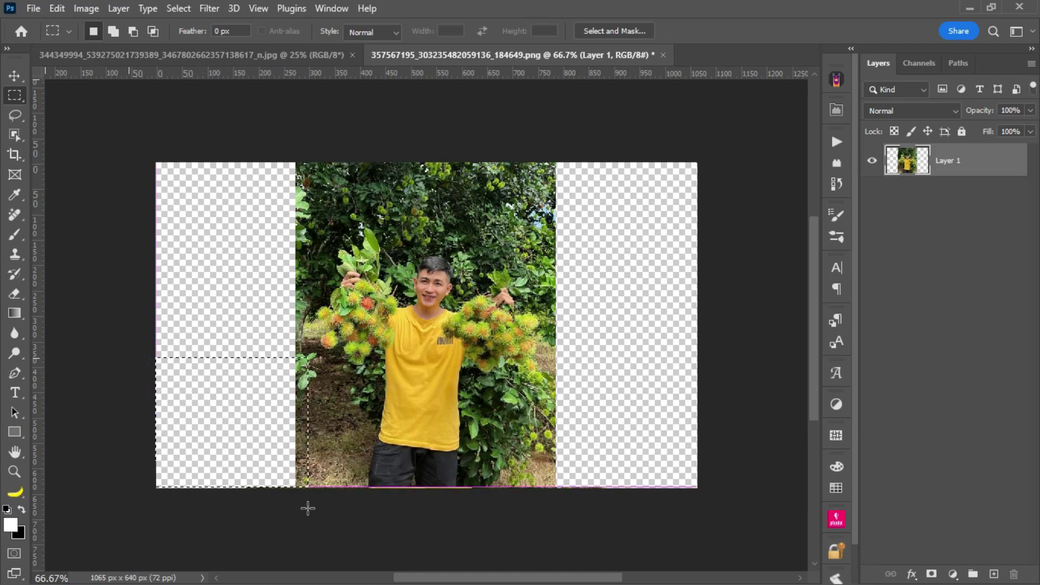
{"action": "left_click", "coordinate": [347, 348]}
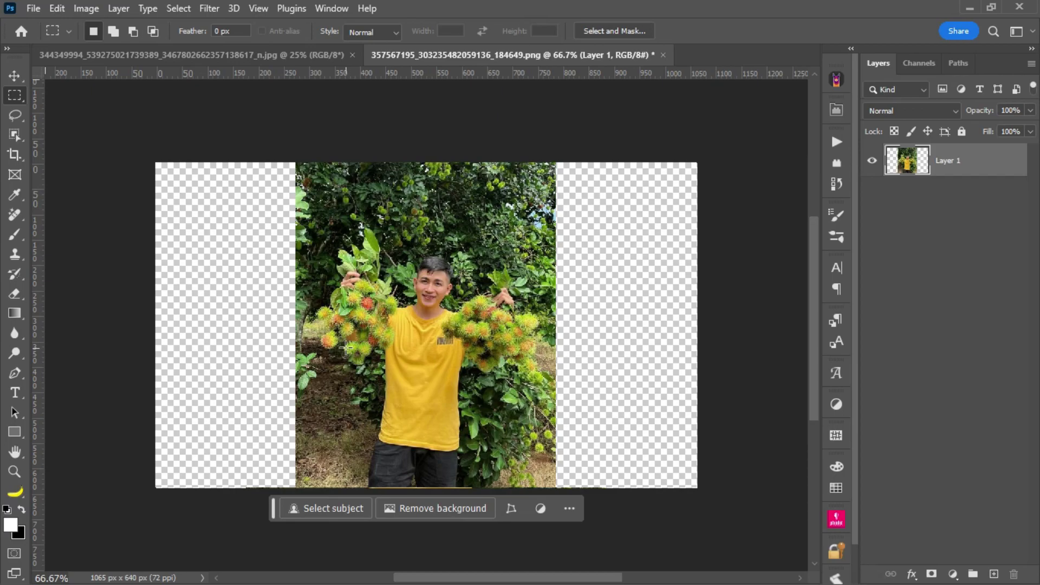
{"action": "key", "text": "ctrl+alt+i"}
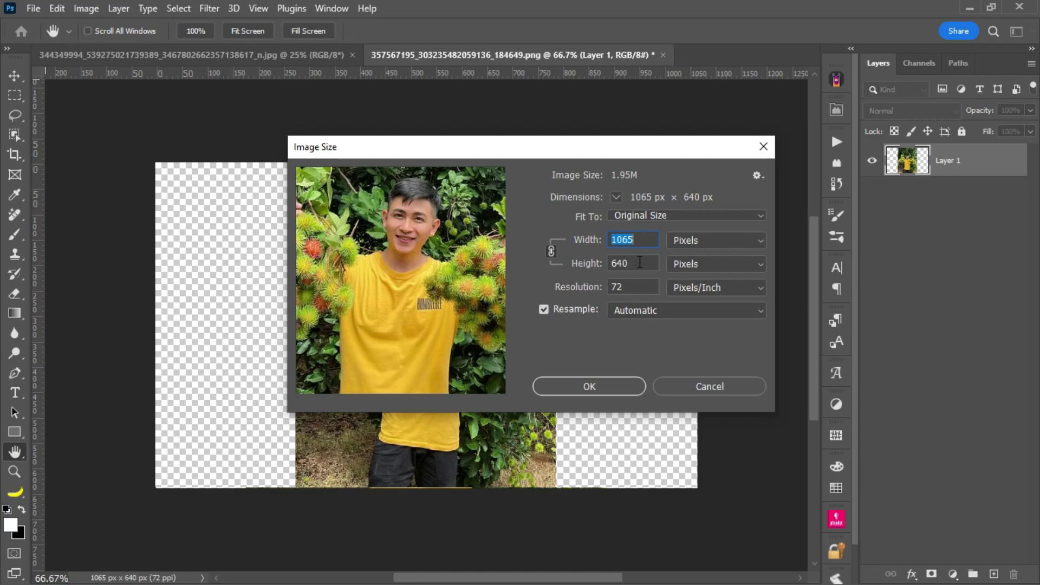
{"action": "left_click", "coordinate": [764, 147]}
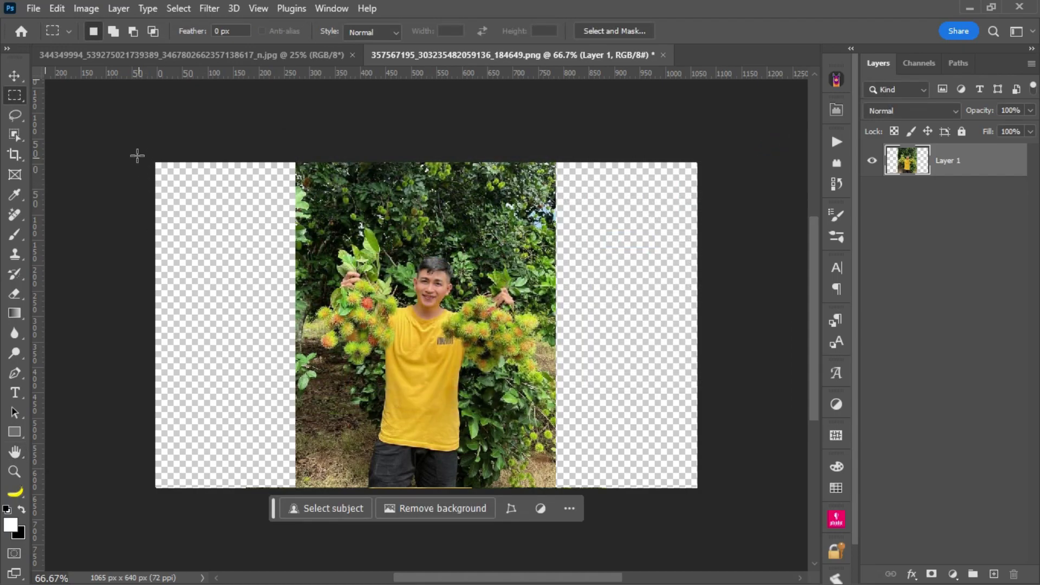
{"action": "left_click_drag", "start_coordinate": [139, 153], "coordinate": [301, 527]}
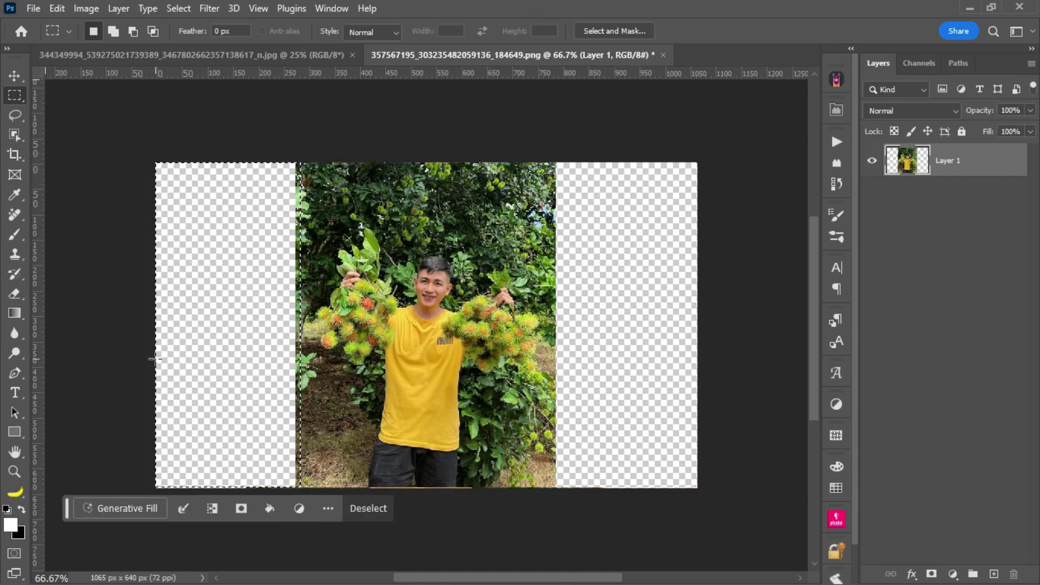
{"action": "left_click", "coordinate": [241, 337]}
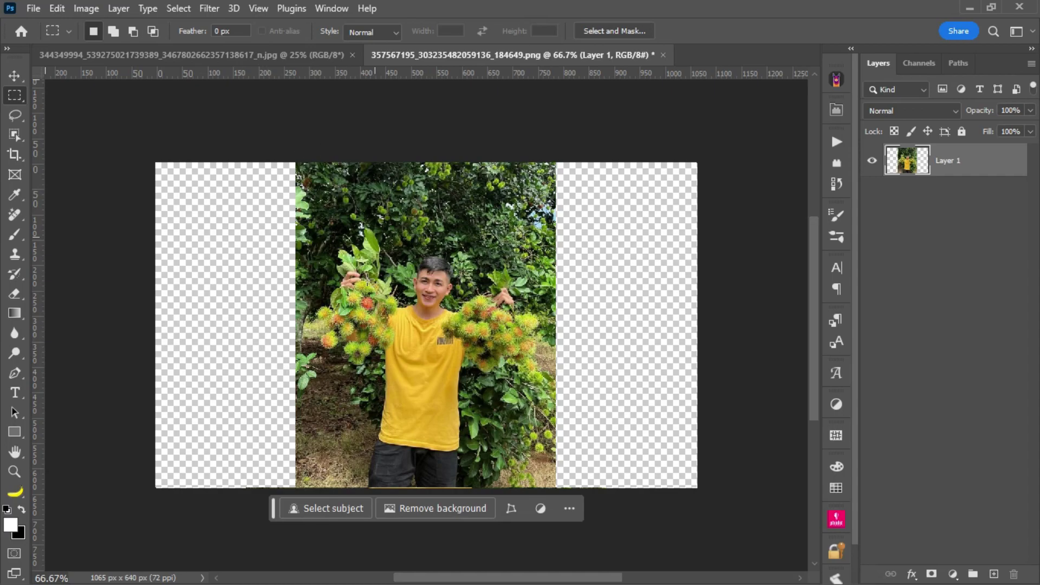
{"action": "mouse_move", "coordinate": [141, 345]}
{"action": "left_mouse_down"}
{"action": "mouse_move", "coordinate": [274, 528]}
{"action": "mouse_move", "coordinate": [255, 399]}
{"action": "left_mouse_up"}
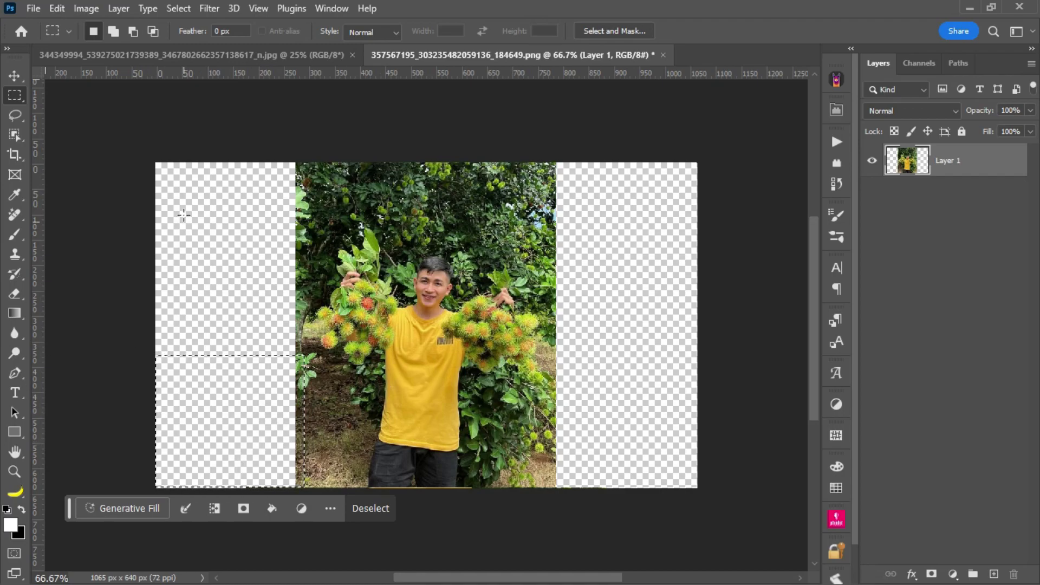
{"action": "mouse_move", "coordinate": [124, 139]}
{"action": "left_mouse_down"}
{"action": "mouse_move", "coordinate": [289, 304]}
{"action": "mouse_move", "coordinate": [304, 360]}
{"action": "left_mouse_up"}
{"action": "left_click", "coordinate": [304, 359]}
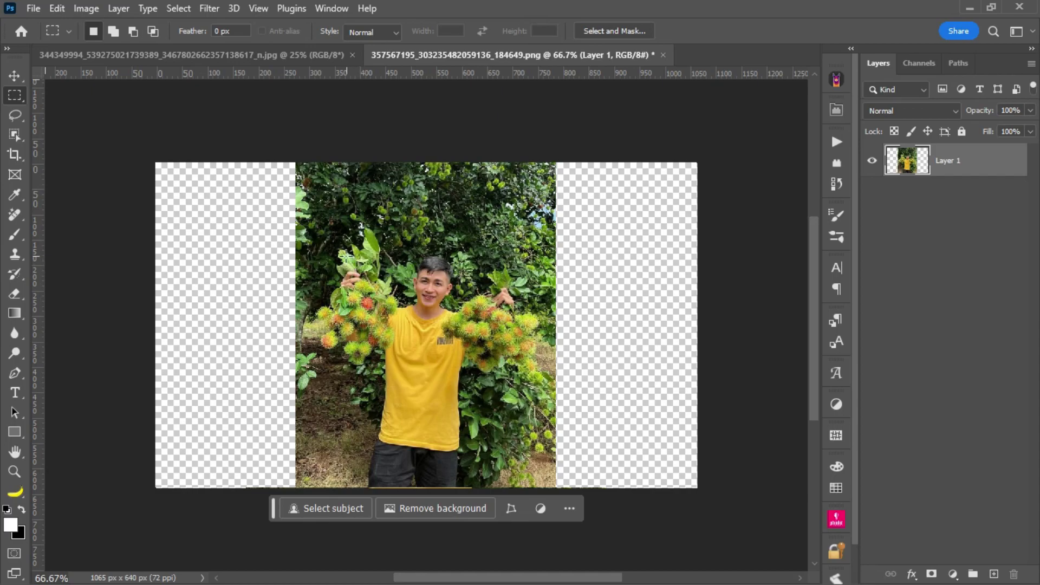
{"action": "key", "text": "ctrl+plus"}
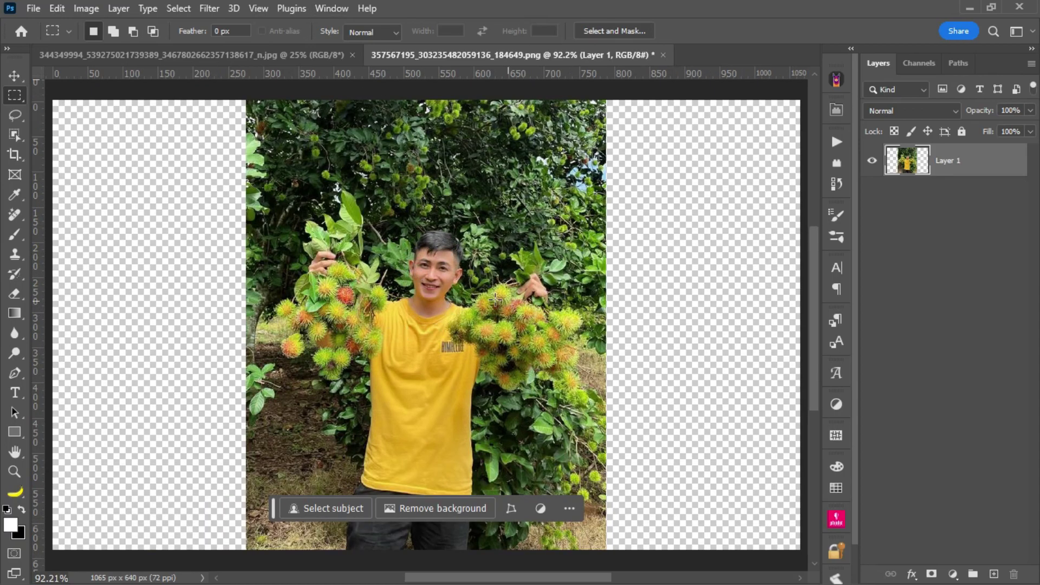
- With the Move tool active and the view zoomed out, open the Alpaca panel from the dock
{"action": "left_click", "coordinate": [16, 77]}
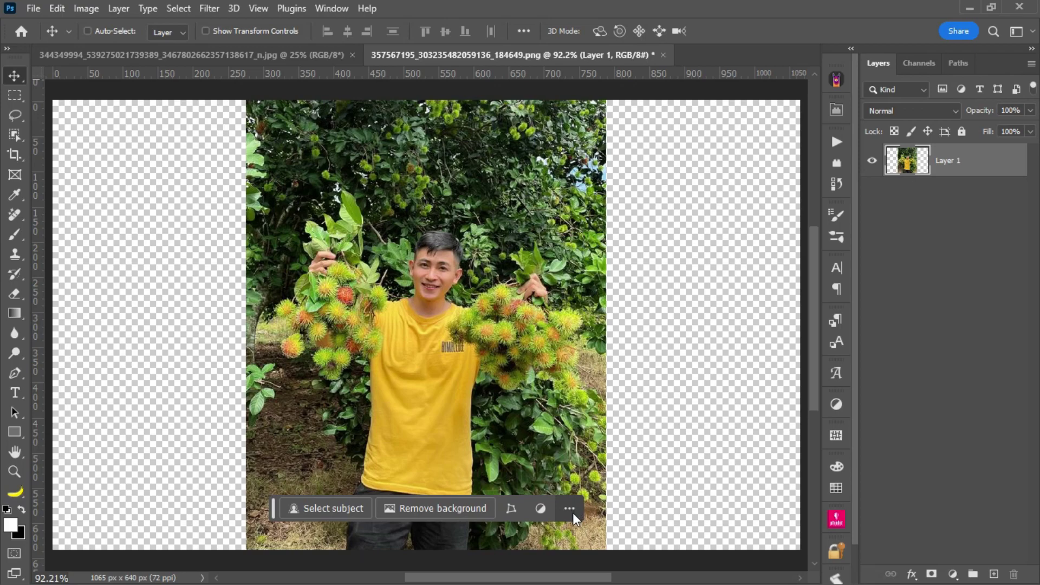
{"action": "key", "text": "ctrl+minus"}
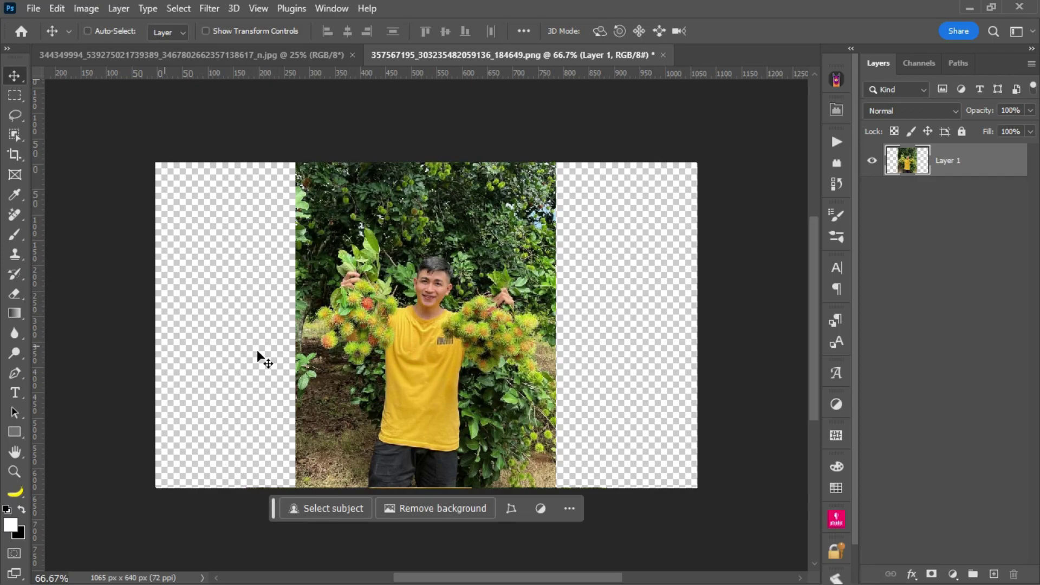
{"action": "left_click", "coordinate": [838, 80]}
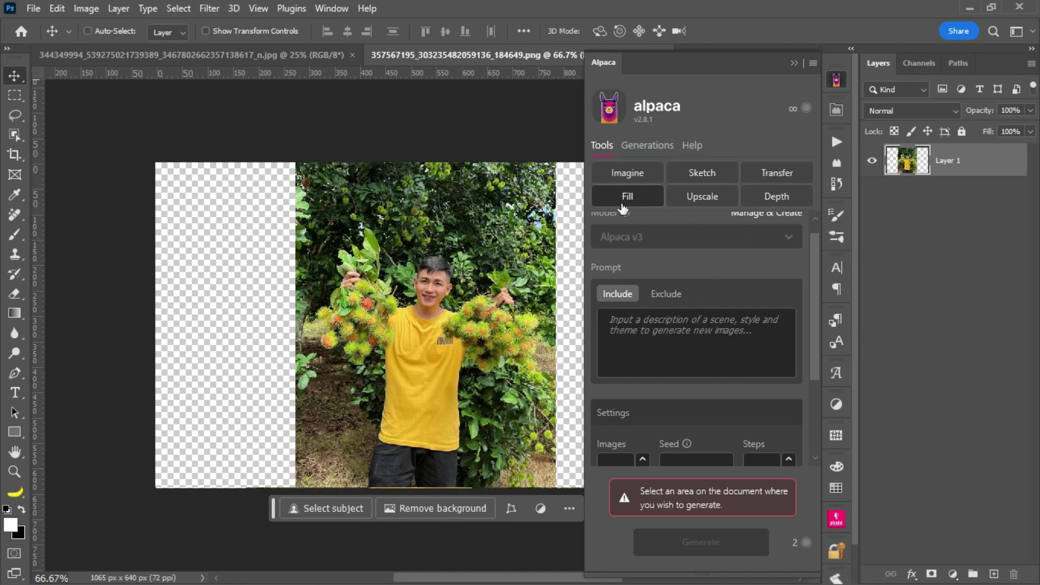
- Scroll the Alpaca panel and expand Fill Settings to reveal the region options
{"action": "scroll", "coordinate": [558, 308], "scroll_direction": "down", "scroll_amount": 1}
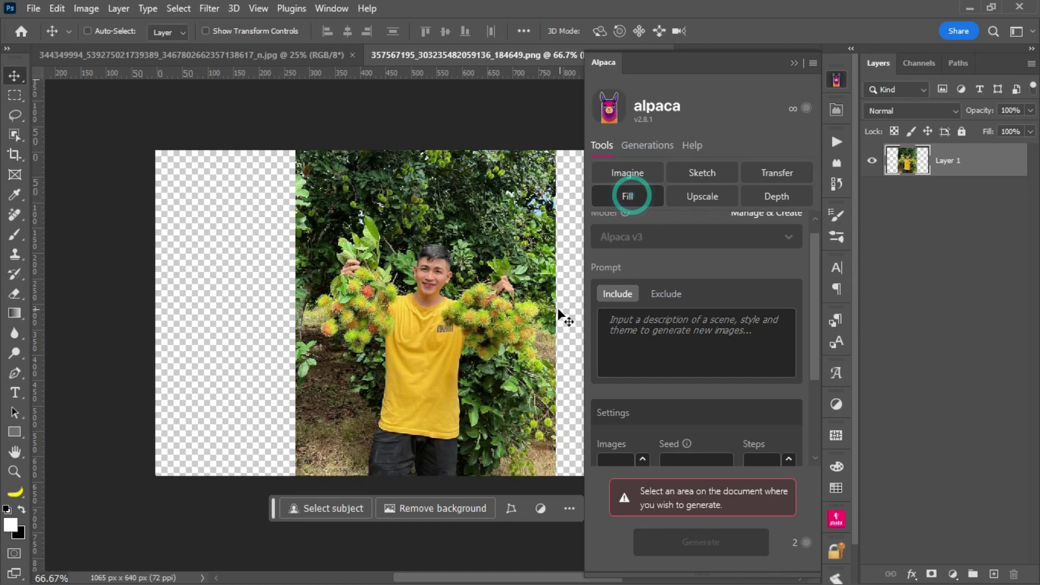
{"action": "scroll", "coordinate": [666, 301], "scroll_direction": "up", "scroll_amount": 1}
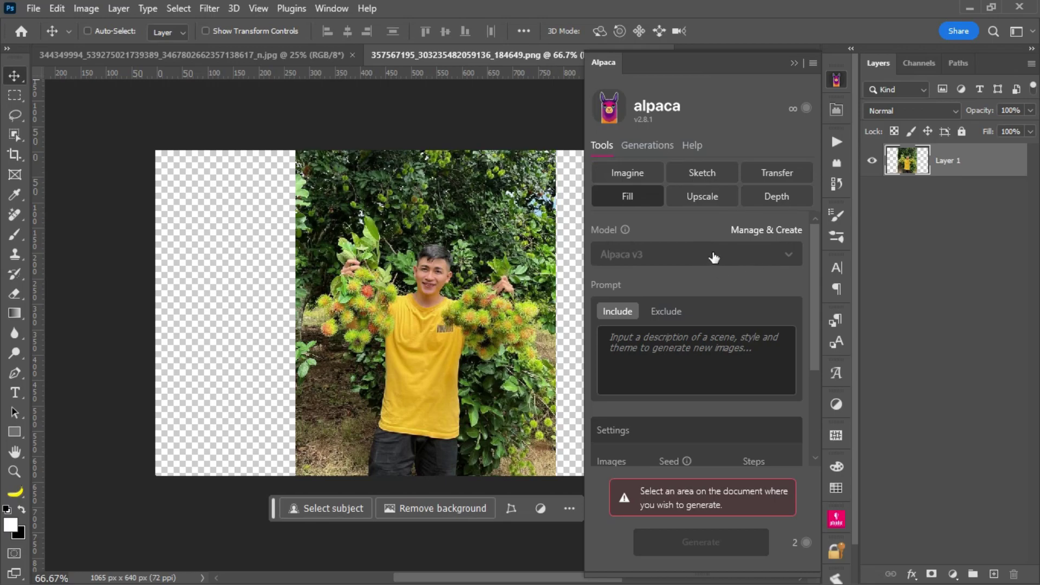
{"action": "scroll", "coordinate": [645, 216], "scroll_direction": "up", "scroll_amount": 1}
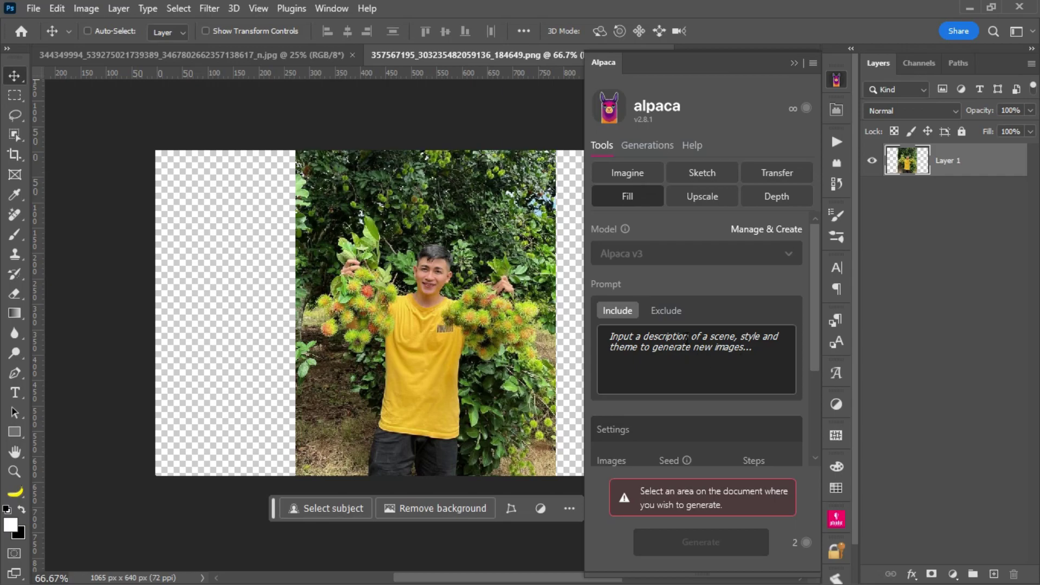
{"action": "scroll", "coordinate": [681, 362], "scroll_direction": "down", "scroll_amount": 2}
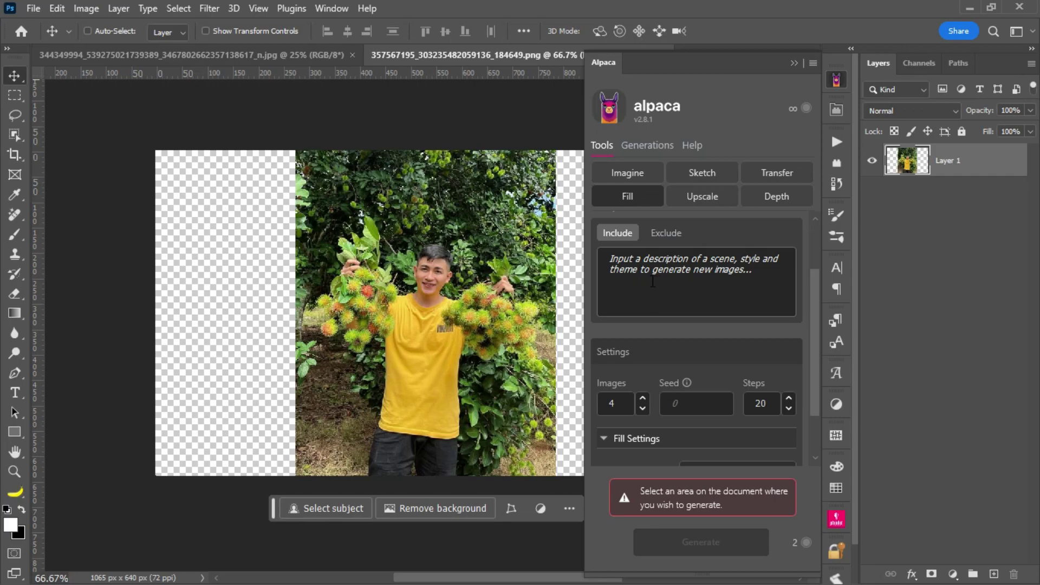
{"action": "scroll", "coordinate": [704, 297], "scroll_direction": "down", "scroll_amount": 2}
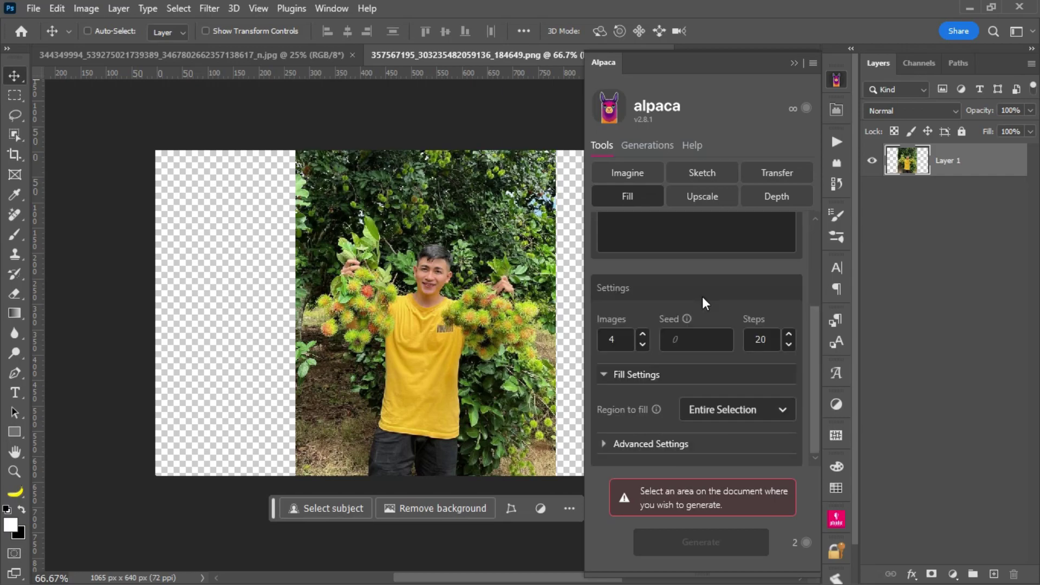
{"action": "left_click", "coordinate": [603, 374]}
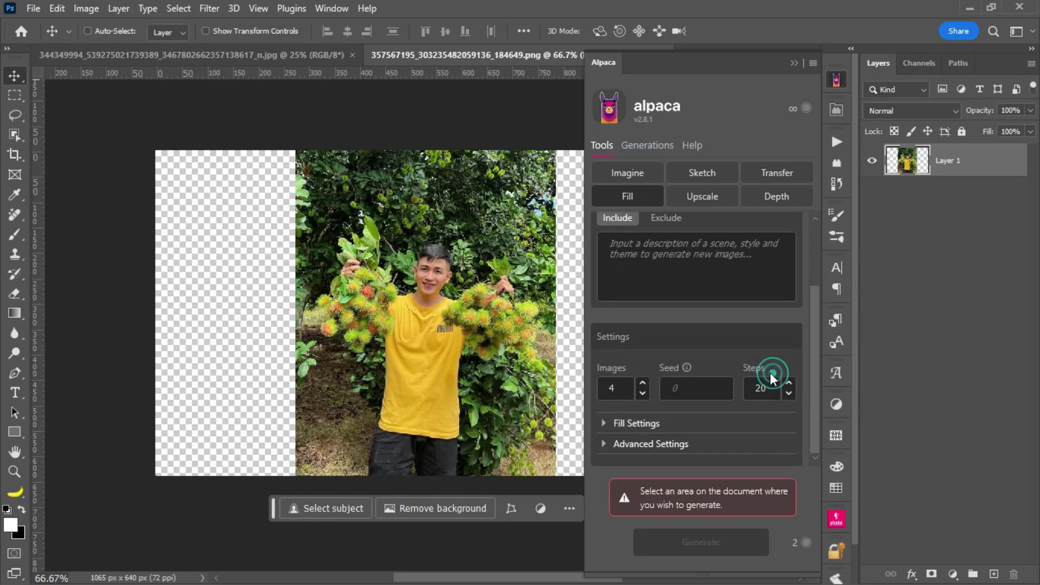
{"action": "left_click", "coordinate": [605, 424]}
{"action": "scroll", "coordinate": [704, 379], "scroll_direction": "down", "scroll_amount": 2}
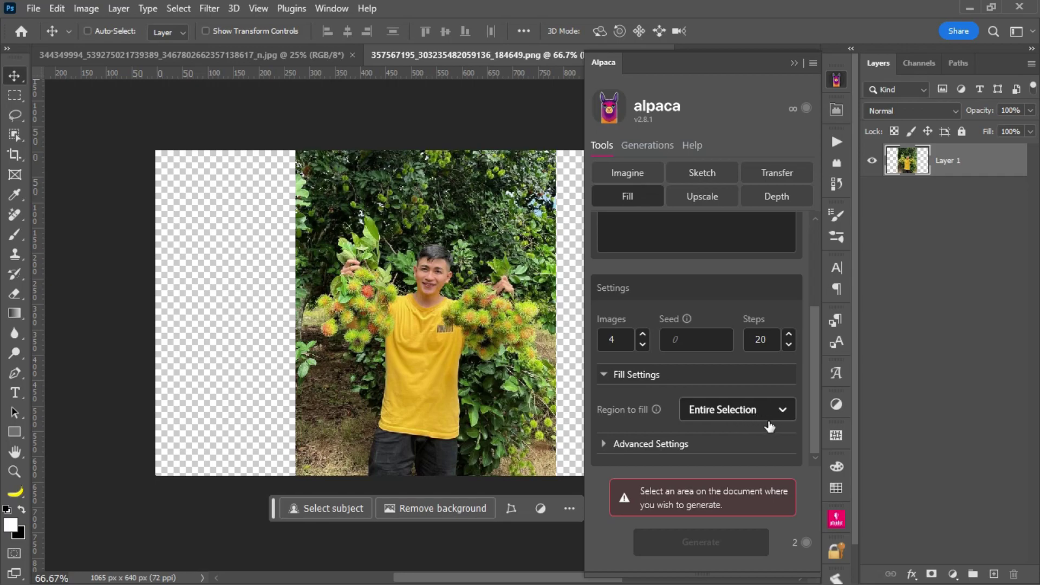
- Set Alpaca's region to fill to Transparency, then fit the image to the window
{"action": "left_click", "coordinate": [783, 420]}
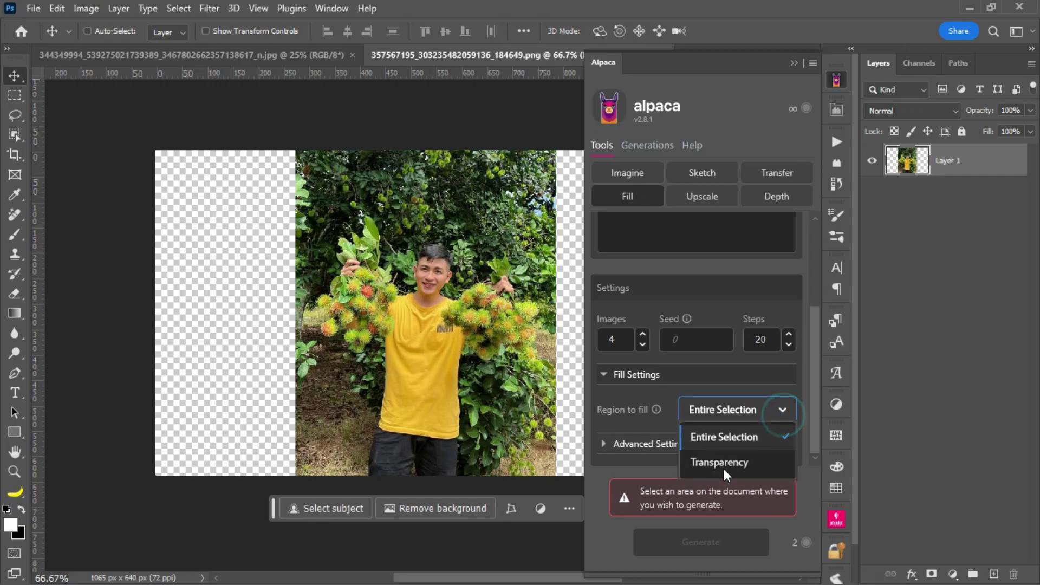
{"action": "left_click", "coordinate": [759, 470]}
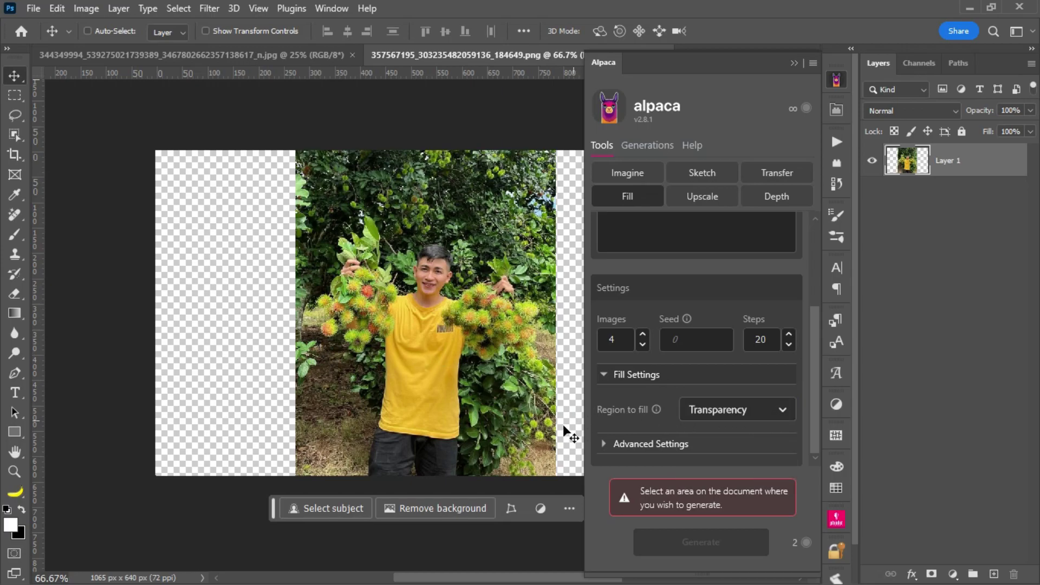
{"action": "left_click", "coordinate": [746, 417]}
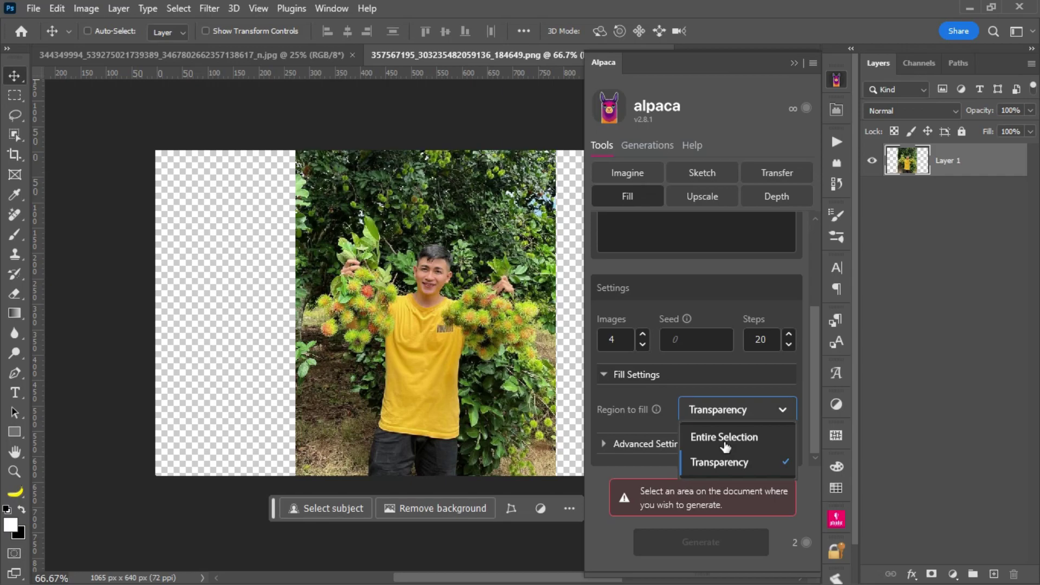
{"action": "left_click", "coordinate": [725, 417]}
{"action": "key", "text": "ctrl+minus"}
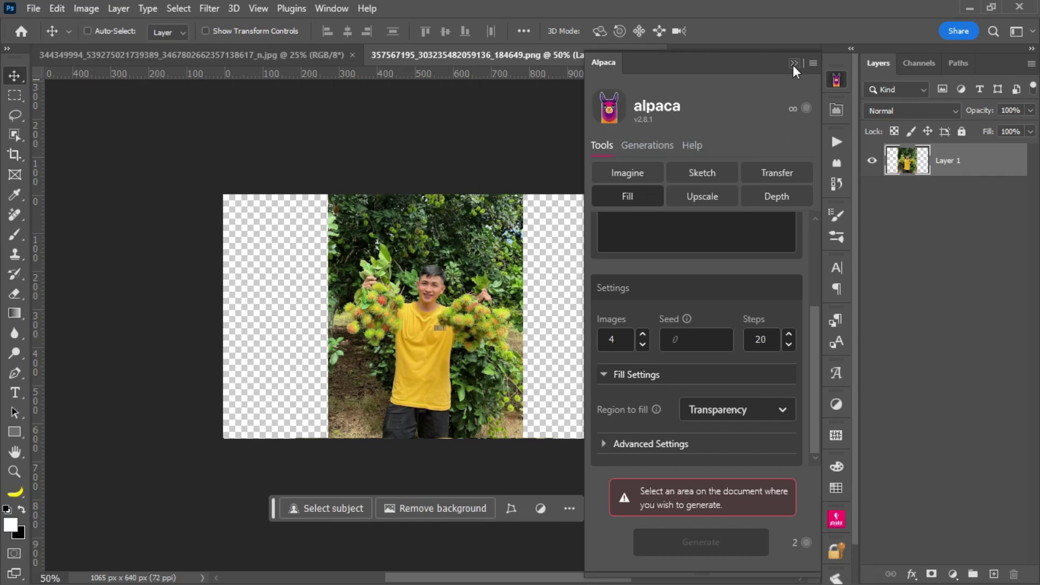
{"action": "key", "text": "ctrl+0"}
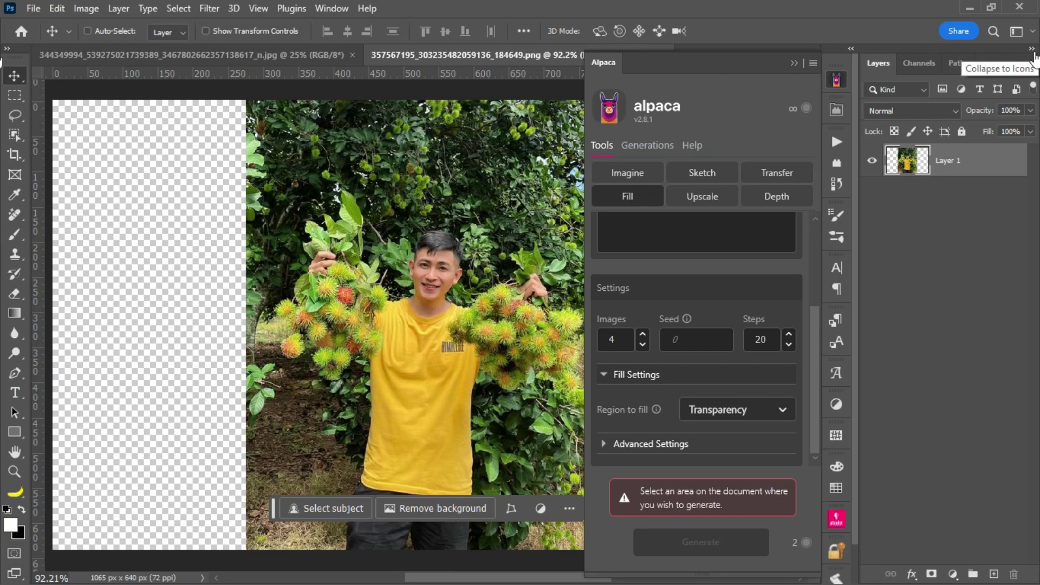
- Collapse the Layers panel to icons and choose the Rectangular Marquee Tool
{"action": "left_click", "coordinate": [1032, 49]}
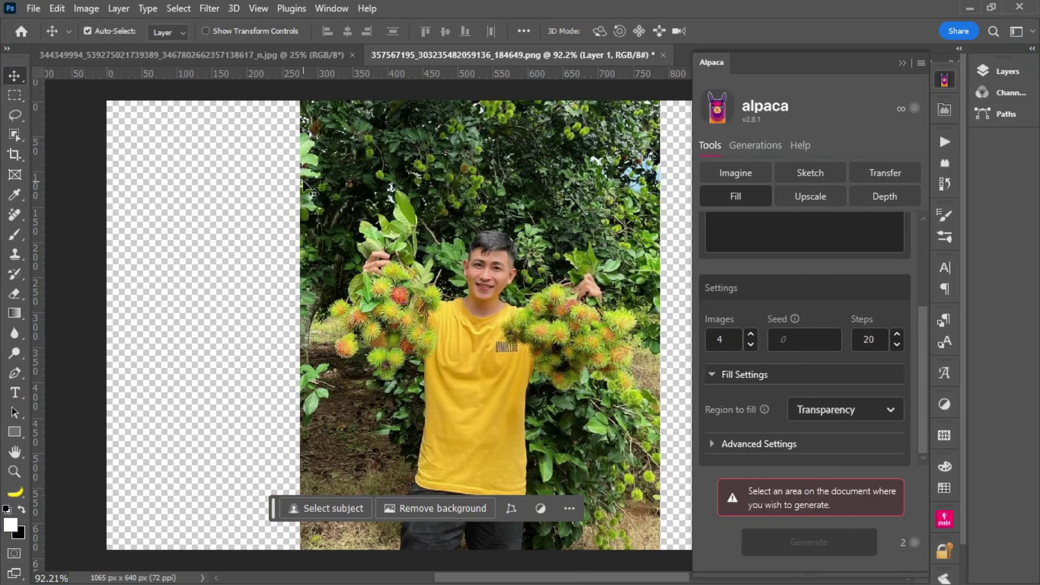
{"action": "key", "text": "ctrl+minus"}
{"action": "key", "text": "ctrl+minus"}
{"action": "left_click", "coordinate": [14, 95]}
{"action": "right_click", "coordinate": [15, 95]}
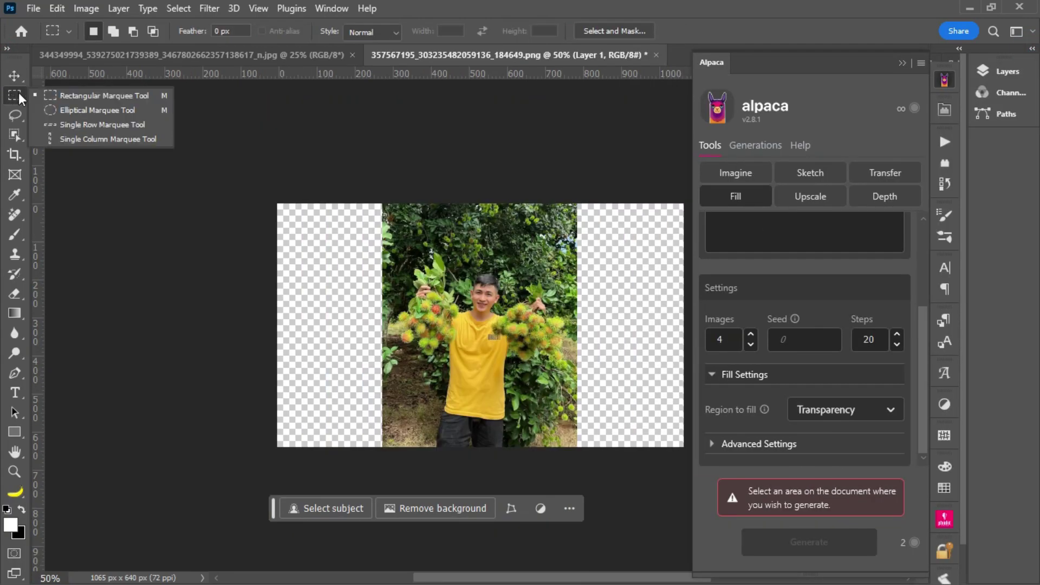
{"action": "left_click", "coordinate": [585, 7]}
{"action": "right_click", "coordinate": [15, 95]}
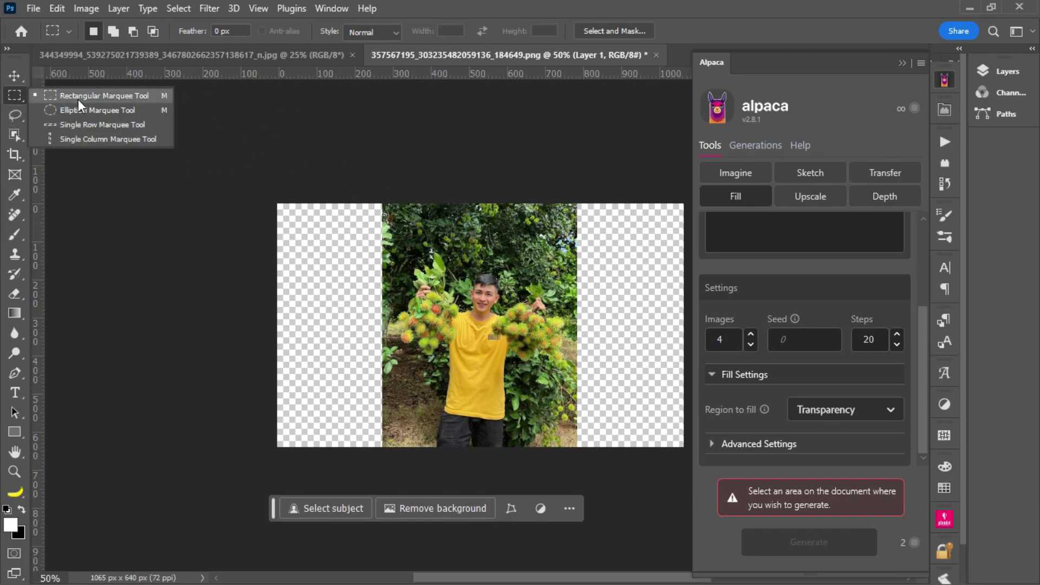
{"action": "left_click", "coordinate": [592, 6]}
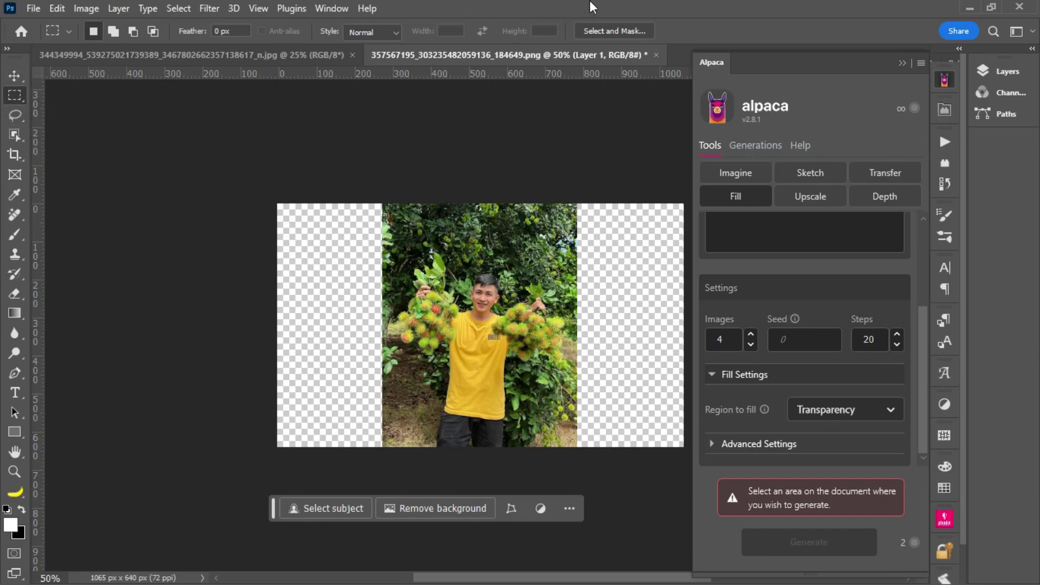
- Select the whole 1065 × 640 px canvas with Ctrl+A
{"action": "key", "text": "ctrl+a"}
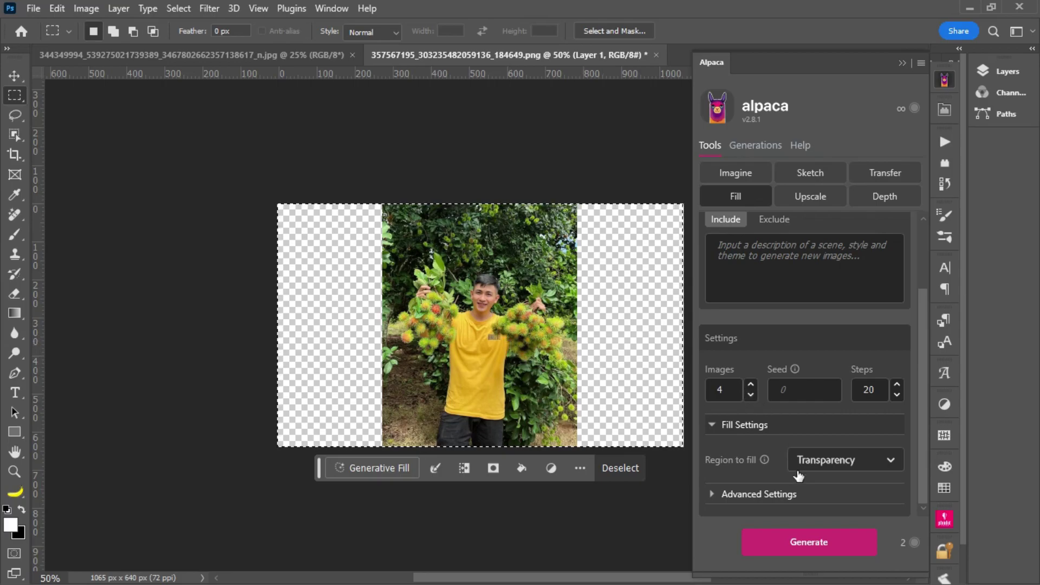
- Generate four Alpaca fills, browse through them, and add all four as layers
{"action": "left_click", "coordinate": [847, 557]}
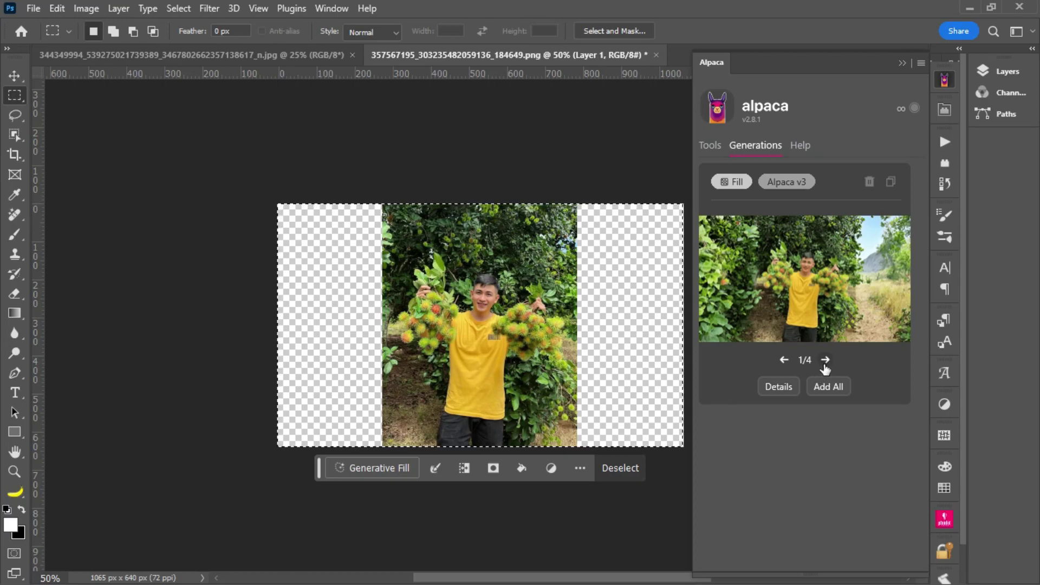
{"action": "double_click", "coordinate": [825, 360]}
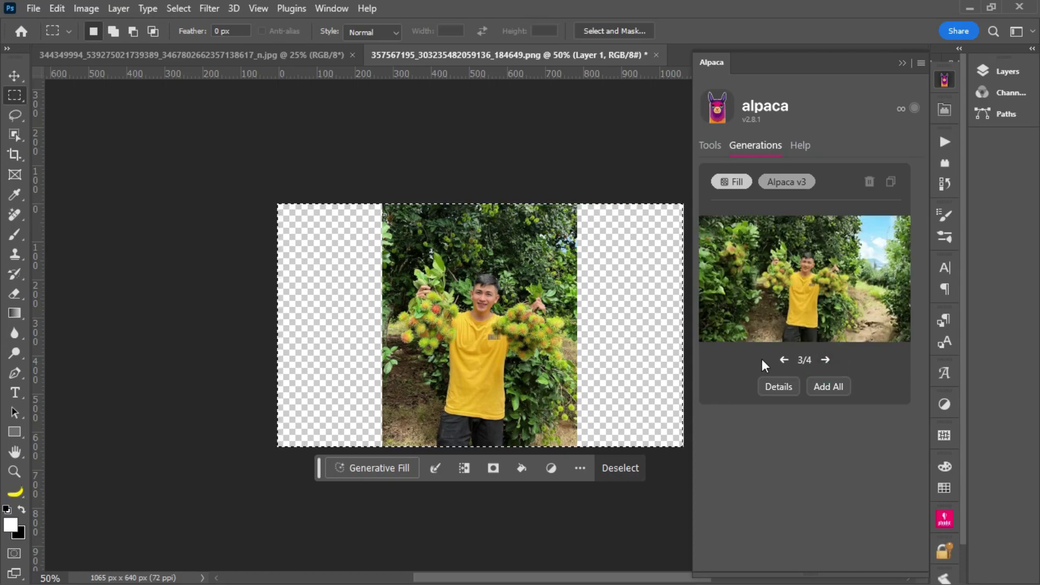
{"action": "left_click", "coordinate": [784, 359]}
{"action": "left_click", "coordinate": [821, 362]}
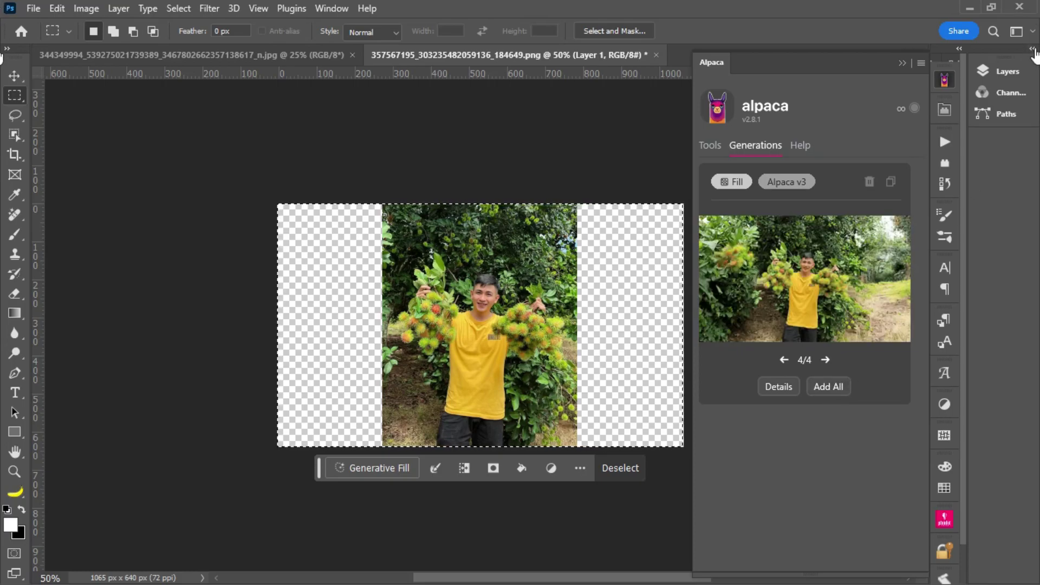
{"action": "left_click", "coordinate": [1033, 50]}
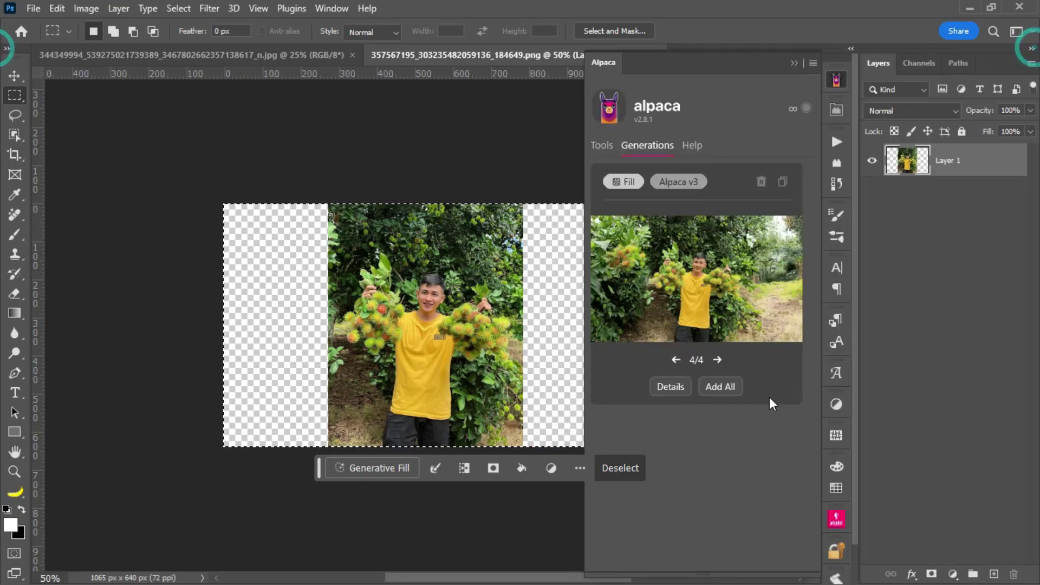
{"action": "left_click", "coordinate": [721, 388]}
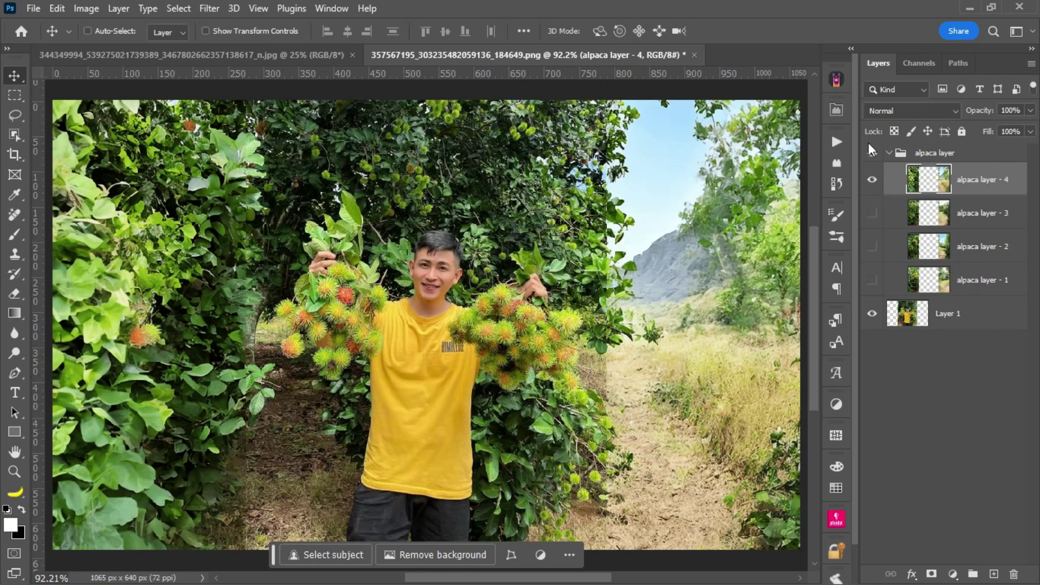
- Compare alpaca layers 4, 3 and 2, keep only layer 2 visible, and collapse the group
{"action": "left_click", "coordinate": [873, 180]}
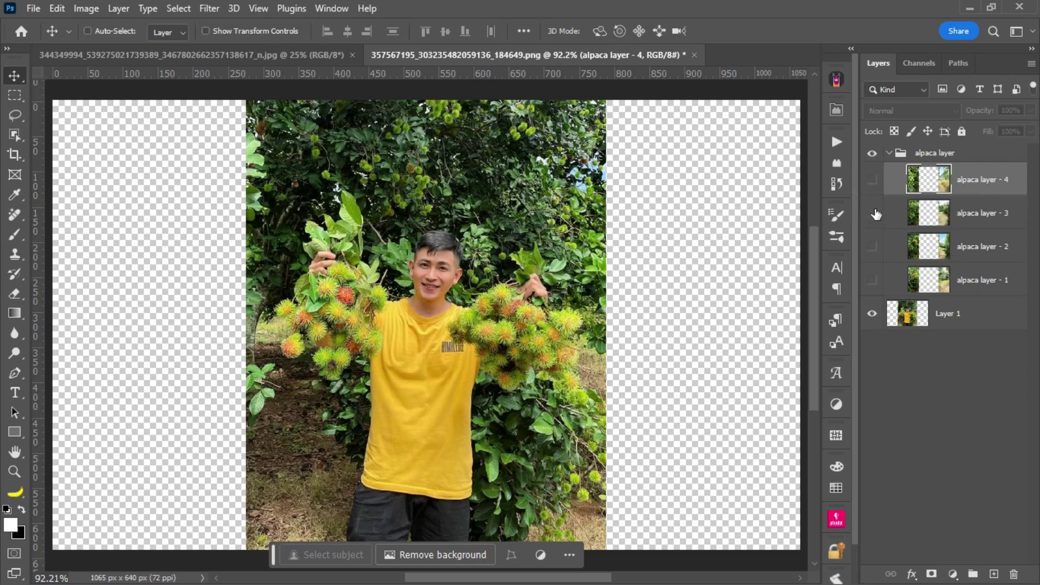
{"action": "left_click", "coordinate": [872, 213]}
{"action": "key", "text": "ctrl+1"}
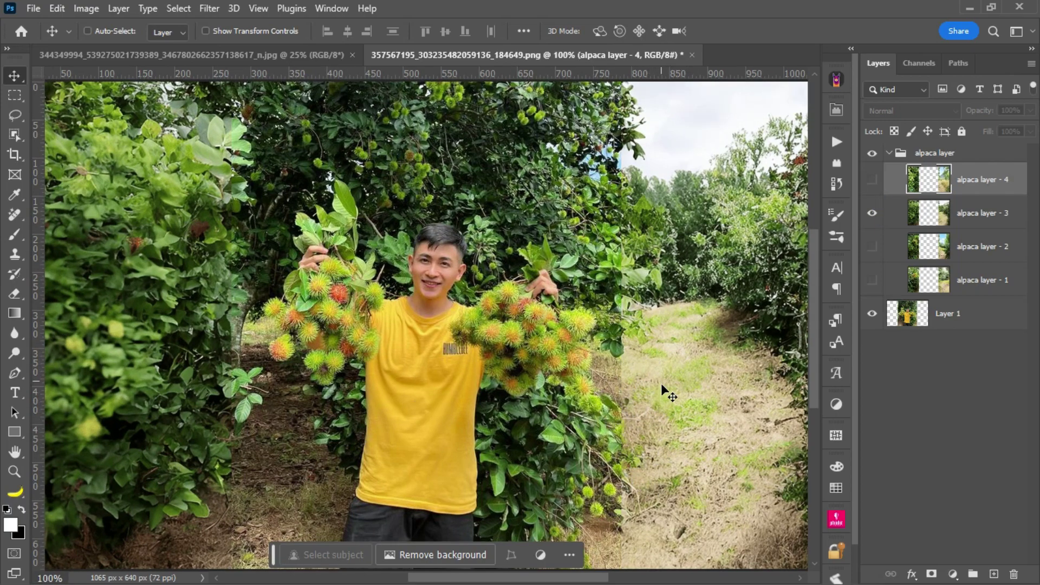
{"action": "left_click", "coordinate": [872, 247]}
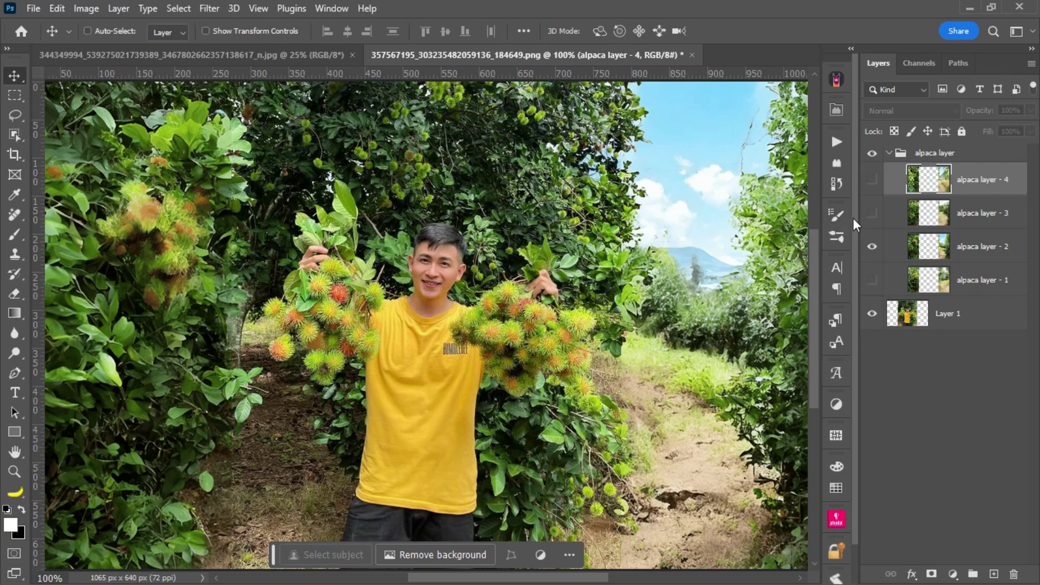
{"action": "left_click", "coordinate": [873, 248]}
{"action": "key", "text": "ctrl+0"}
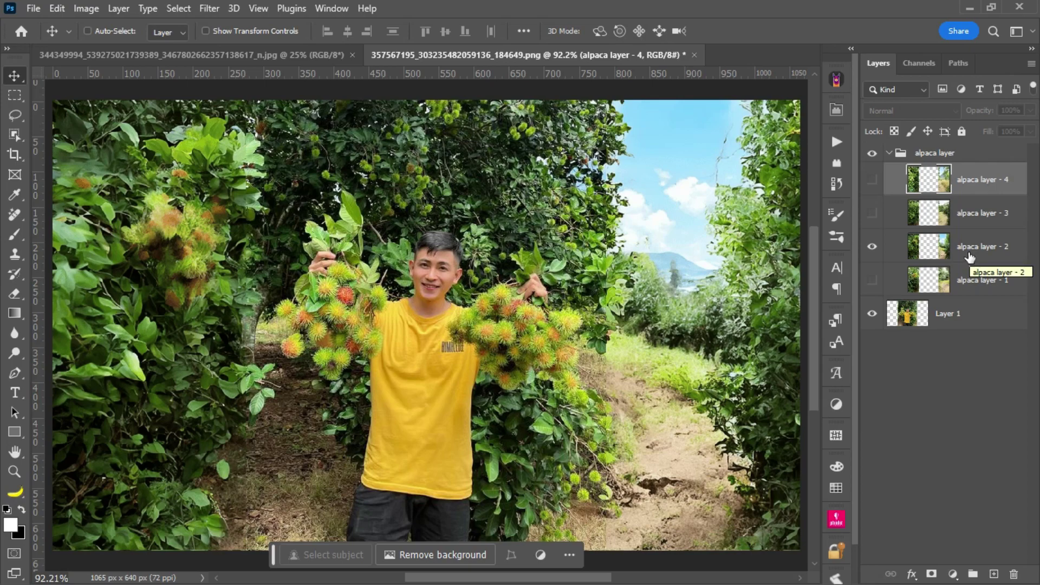
{"action": "key", "text": "ctrl+1"}
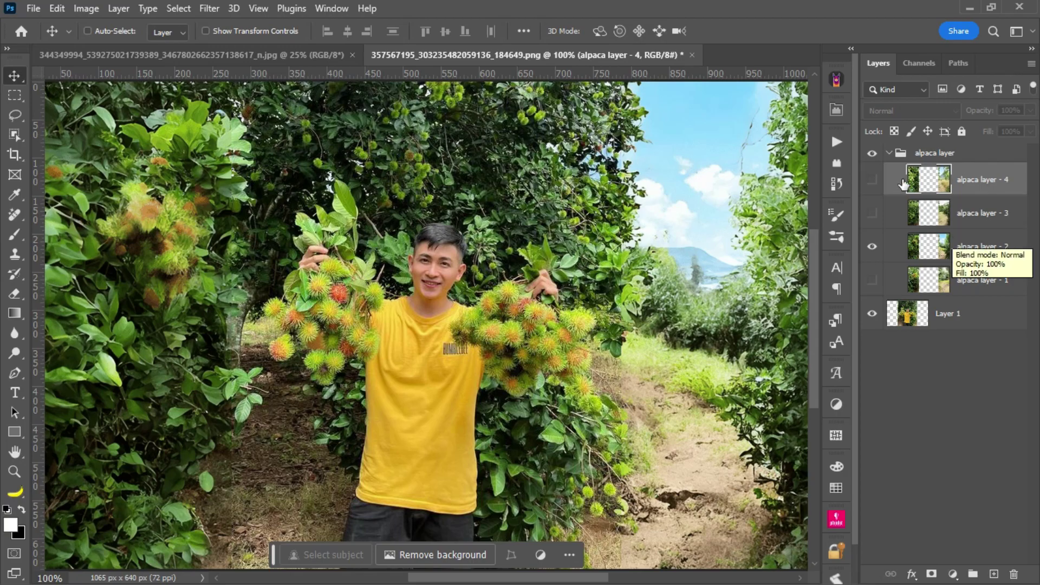
{"action": "left_click", "coordinate": [889, 155]}
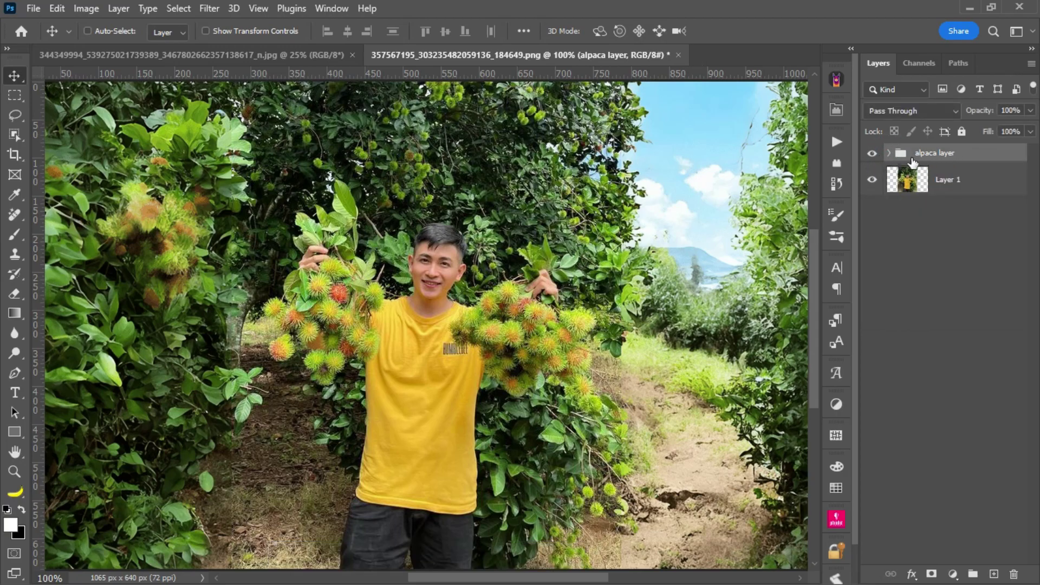
- Compare the image with and without the generated background group, then hide the group
{"action": "double_click", "coordinate": [872, 153]}
{"action": "key", "text": "ctrl+minus"}
{"action": "key", "text": "ctrl+plus"}
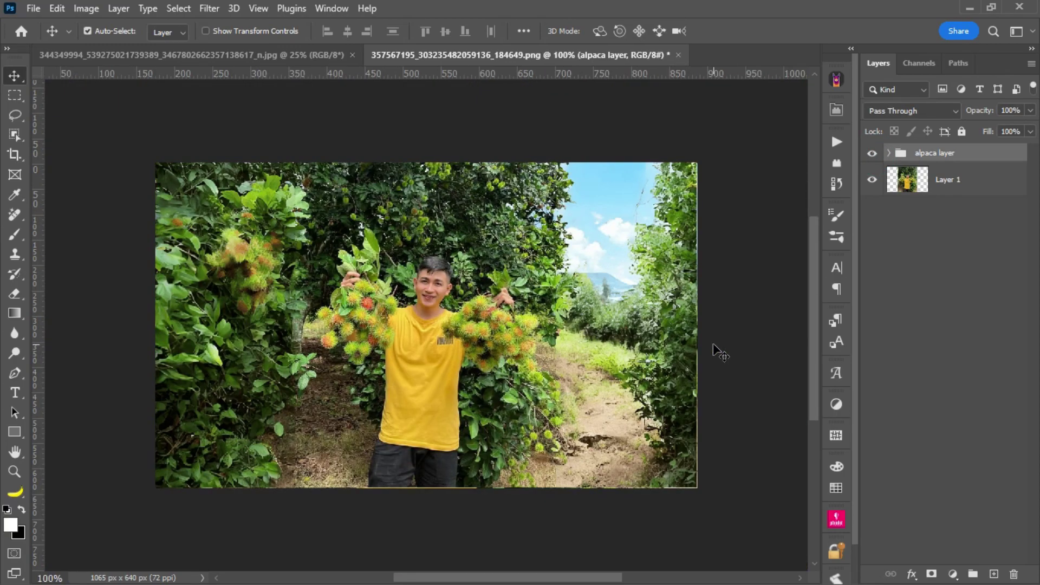
{"action": "key", "text": "ctrl+minus"}
{"action": "key", "text": "ctrl+plus"}
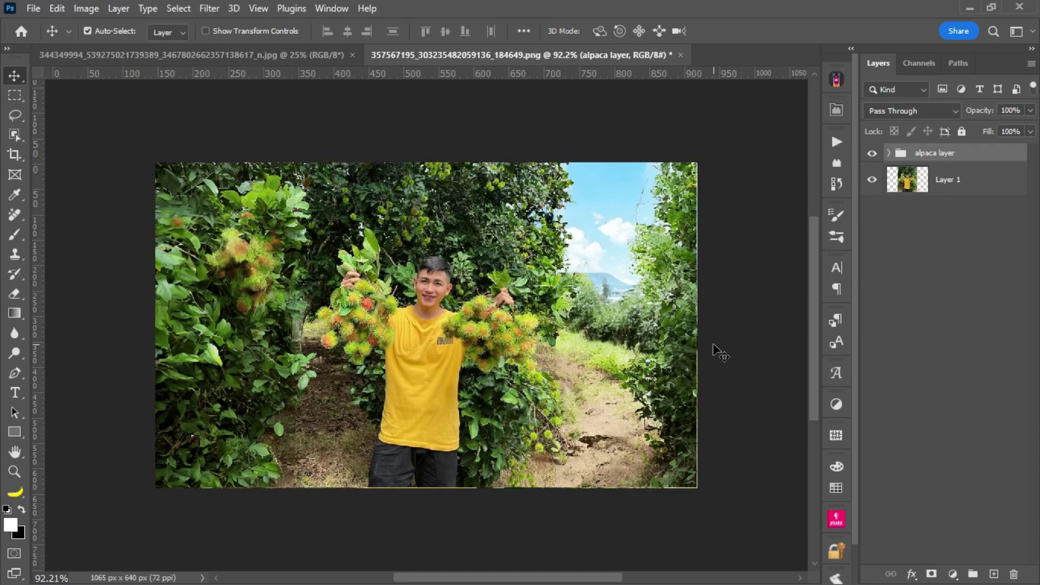
{"action": "key", "text": "ctrl+minus"}
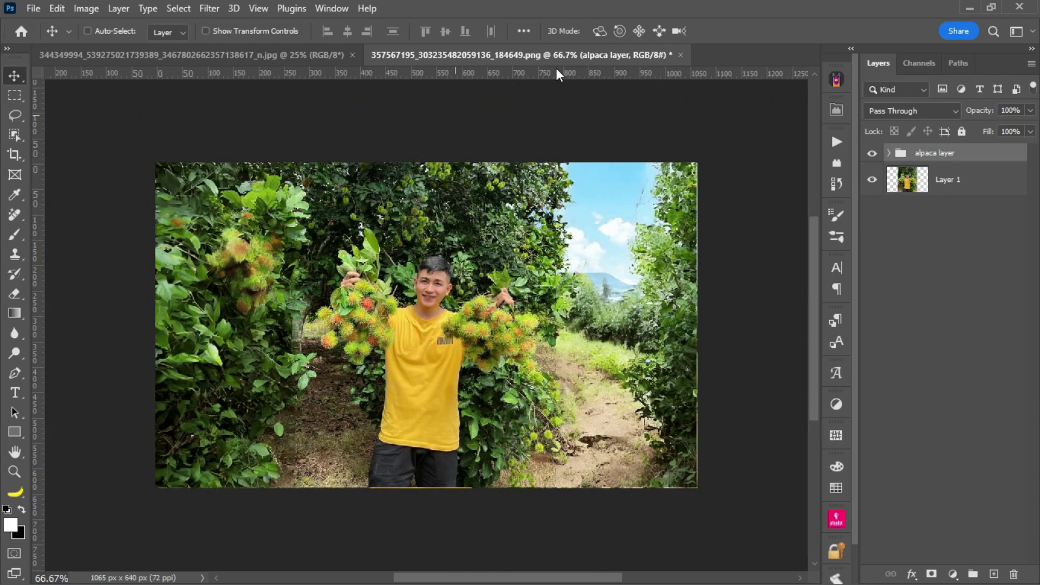
{"action": "key", "text": "ctrl+plus"}
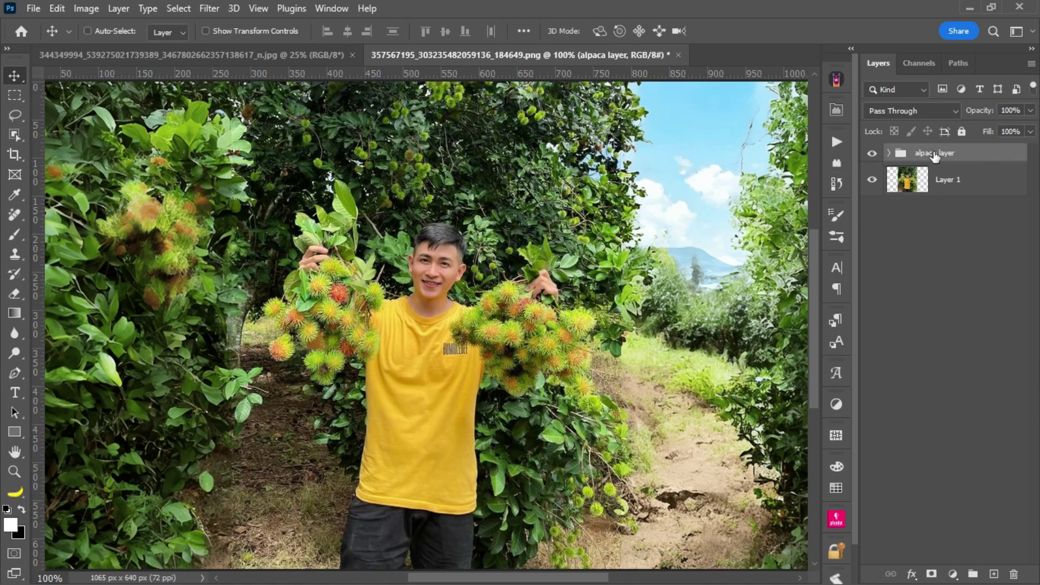
{"action": "left_click", "coordinate": [872, 154]}
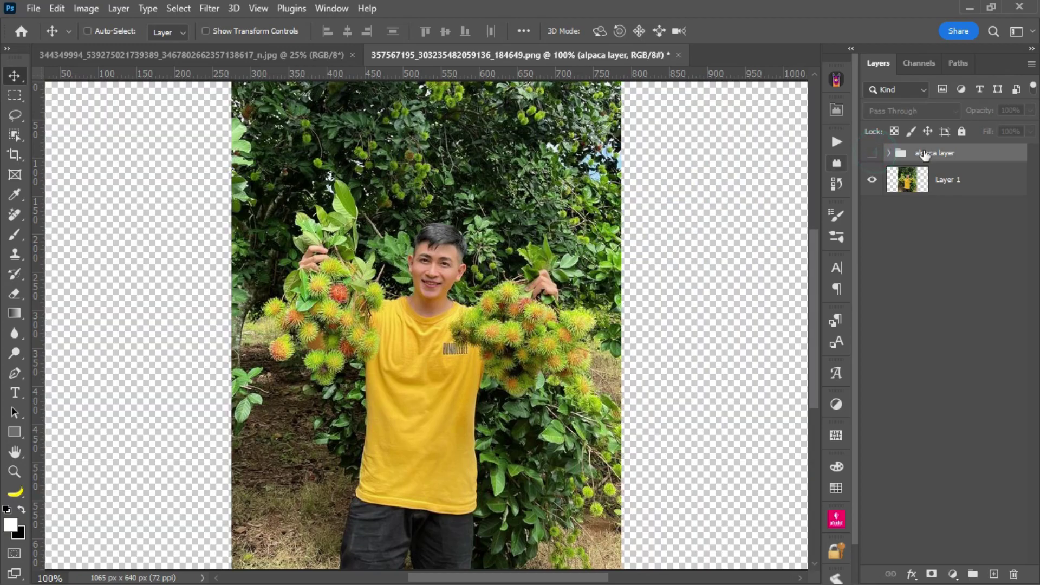
{"action": "key", "text": "ctrl+0"}
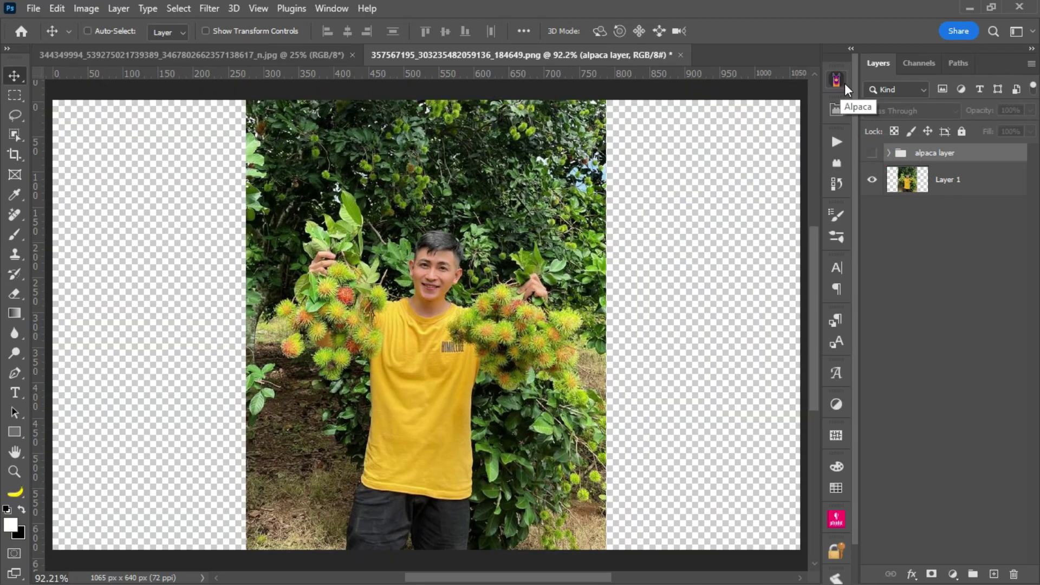
- In Alpaca Tools, set Images to 5 and marquee-select the whole canvas
{"action": "left_click", "coordinate": [836, 79]}
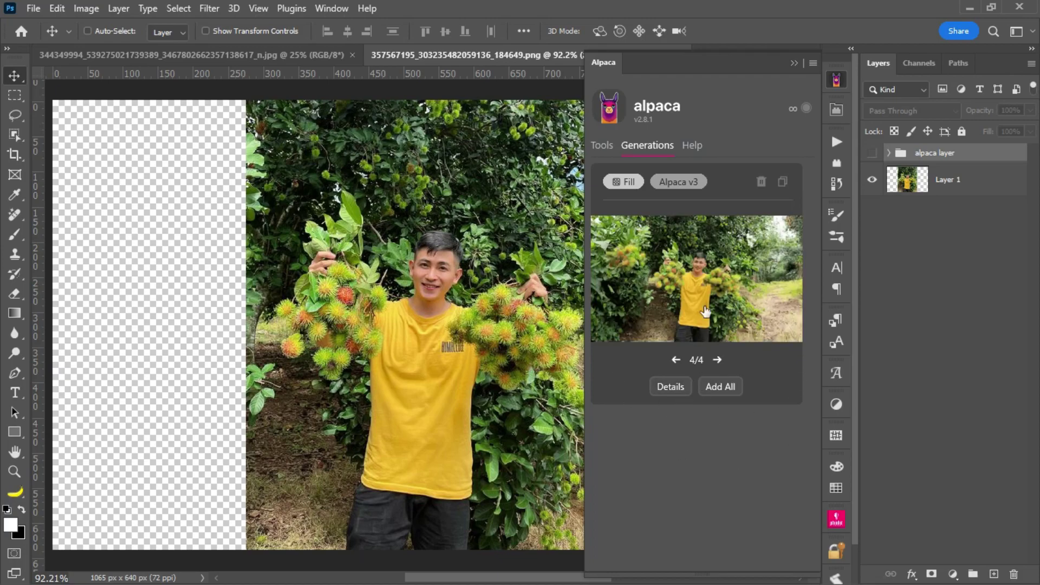
{"action": "left_click", "coordinate": [603, 147]}
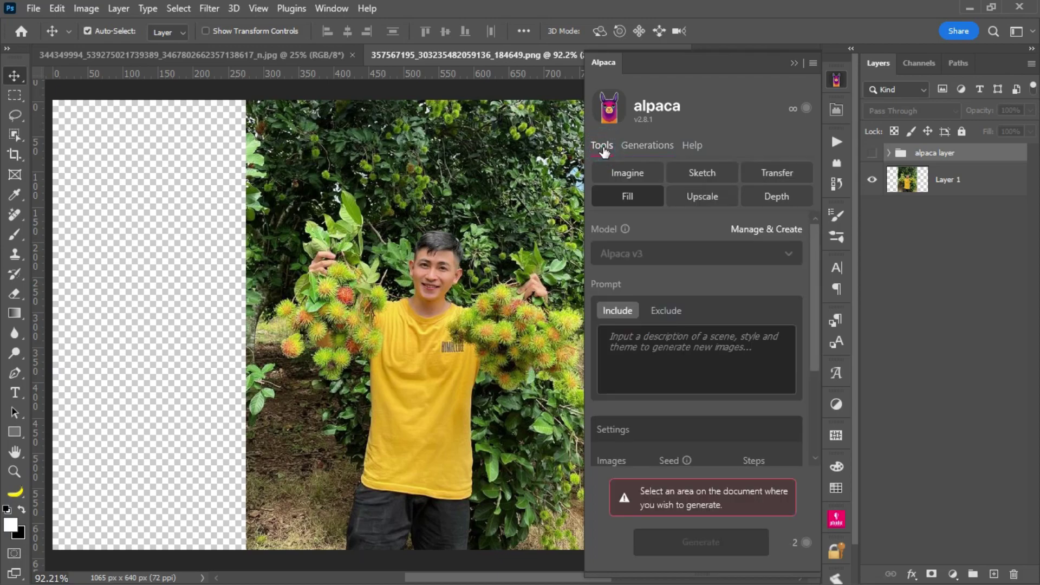
{"action": "key", "text": "ctrl+minus"}
{"action": "key", "text": "ctrl+minus"}
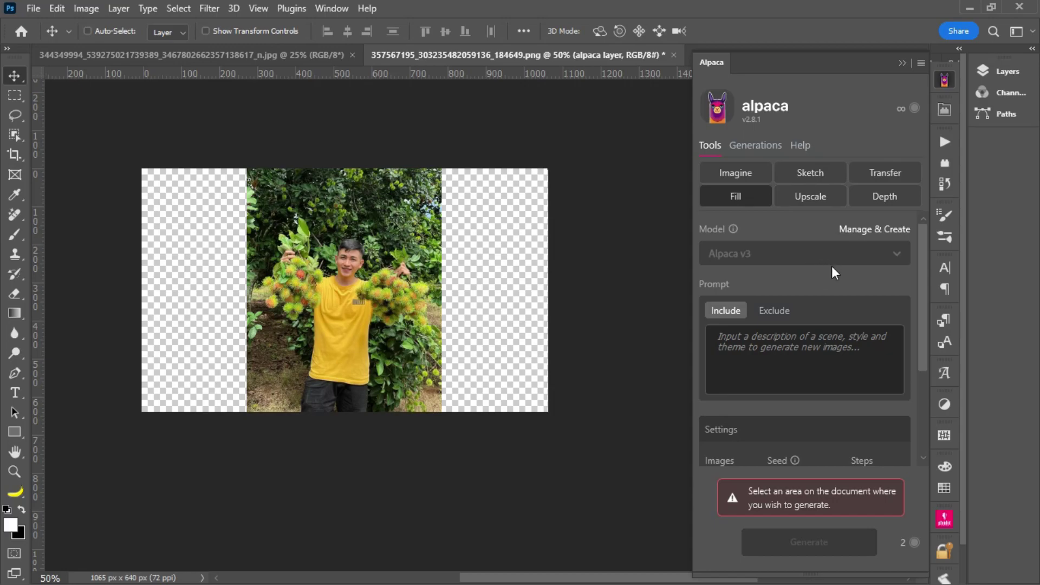
{"action": "scroll", "coordinate": [831, 266], "scroll_direction": "down", "scroll_amount": 2}
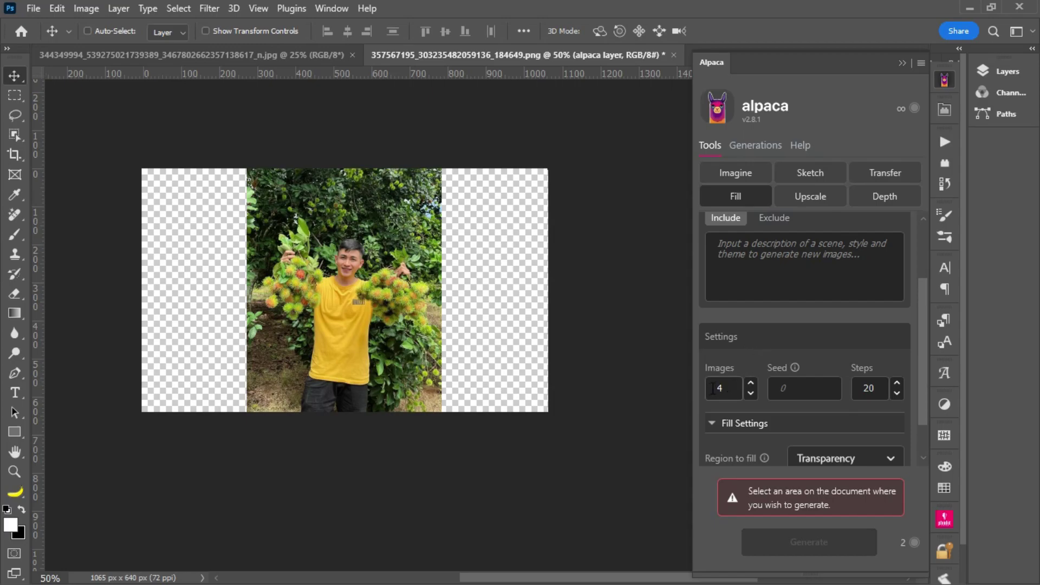
{"action": "left_click", "coordinate": [751, 383]}
{"action": "scroll", "coordinate": [802, 380], "scroll_direction": "down", "scroll_amount": 1}
{"action": "key", "text": "m"}
{"action": "left_click_drag", "start_coordinate": [96, 154], "coordinate": [607, 447]}
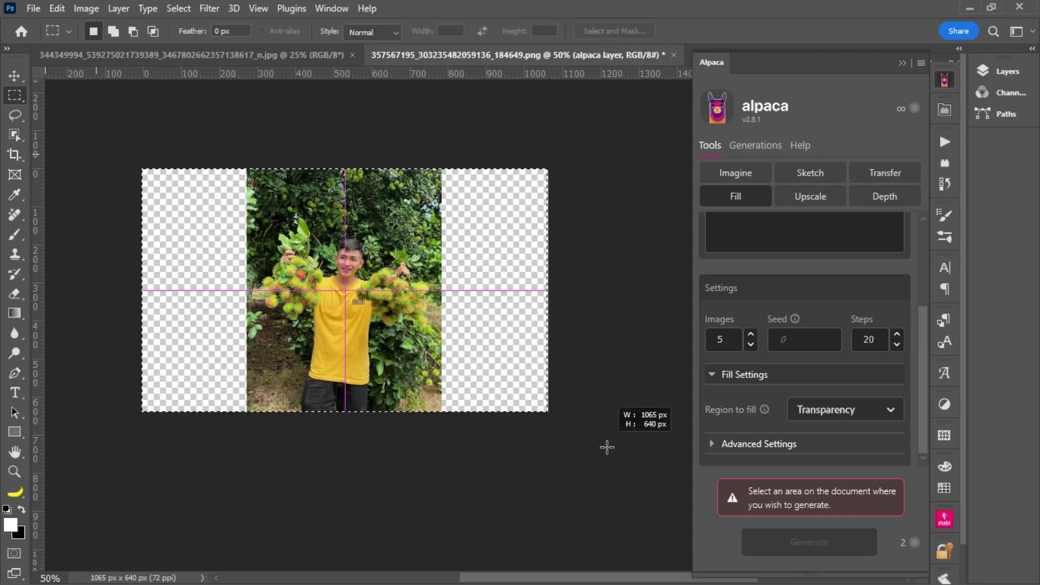
{"action": "left_click_drag", "start_coordinate": [607, 447], "coordinate": [622, 435]}
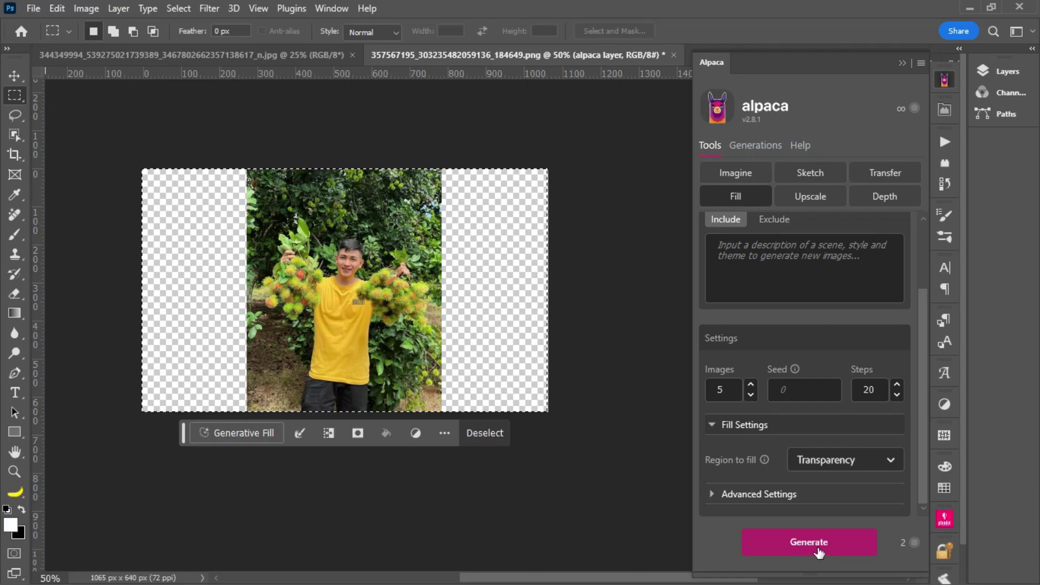
- Generate five Alpaca fills, add all five as layers, and fit the image on screen
{"action": "left_click", "coordinate": [819, 553]}
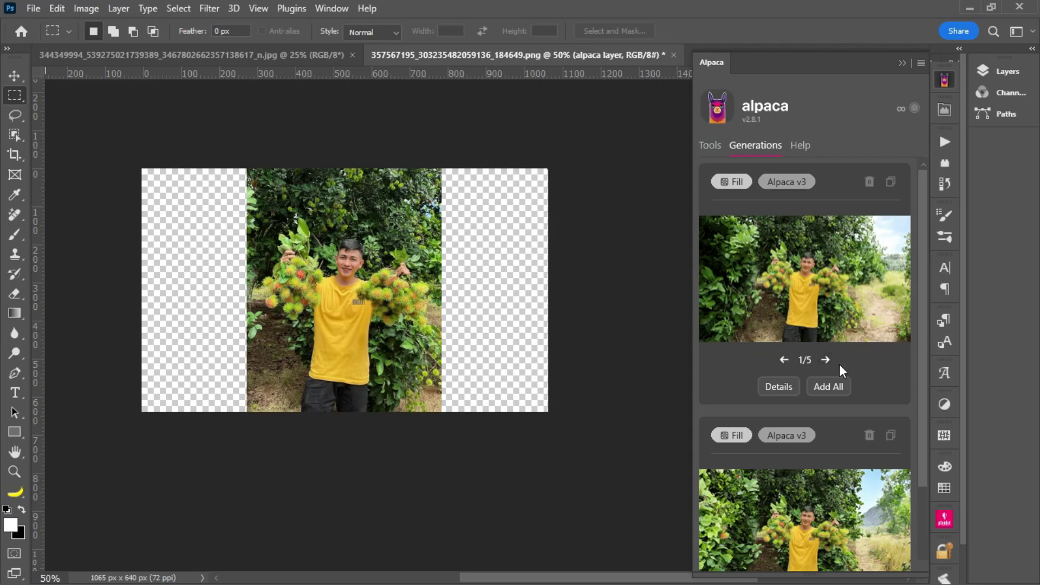
{"action": "left_click", "coordinate": [827, 388]}
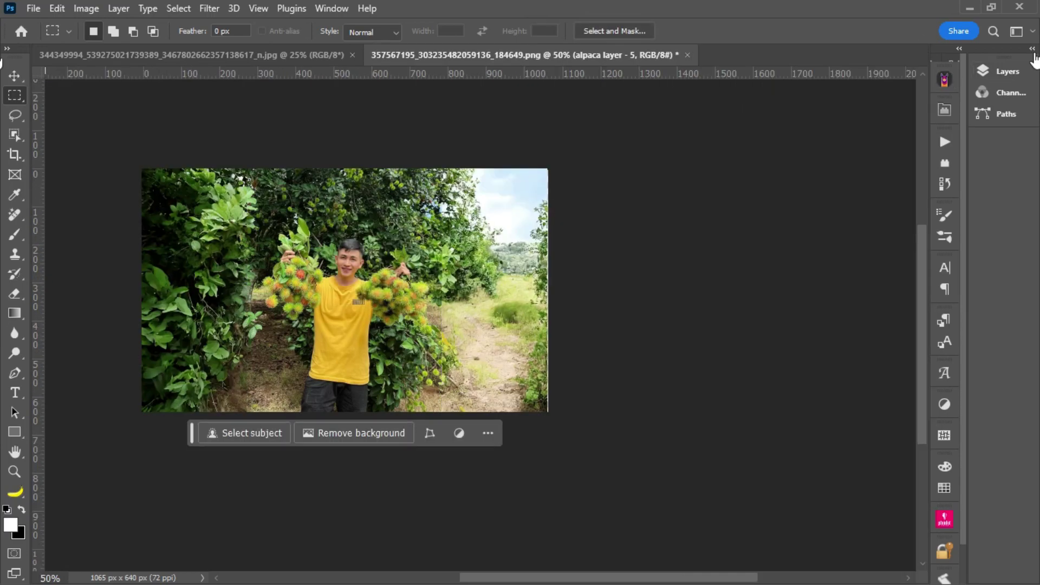
{"action": "left_click", "coordinate": [1033, 49]}
{"action": "key", "text": "ctrl+0"}
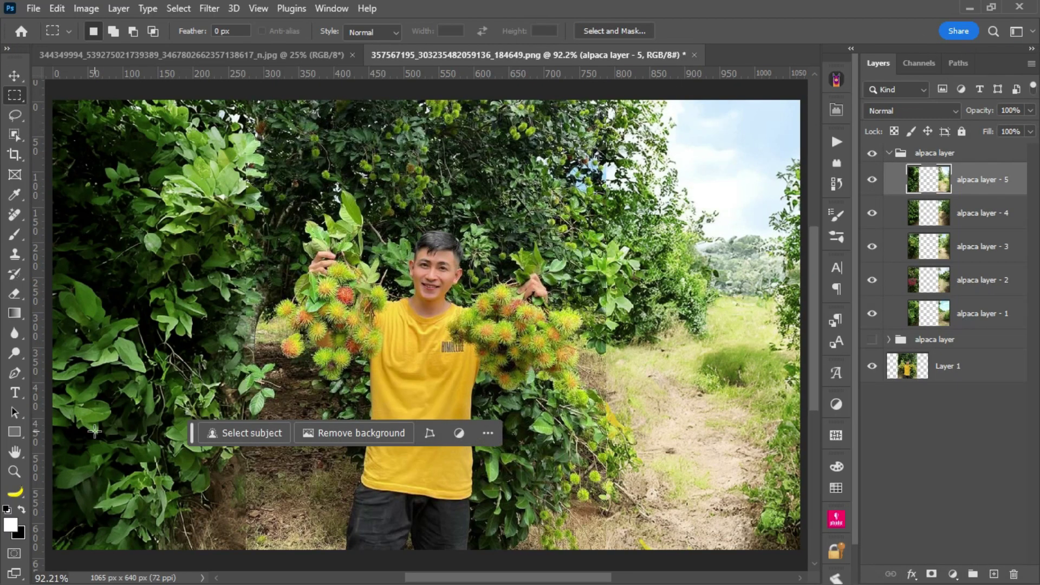
- Hide the contextual task bar, compare the new alpaca layers, keep layer 2, and collapse the group
{"action": "left_click", "coordinate": [487, 435]}
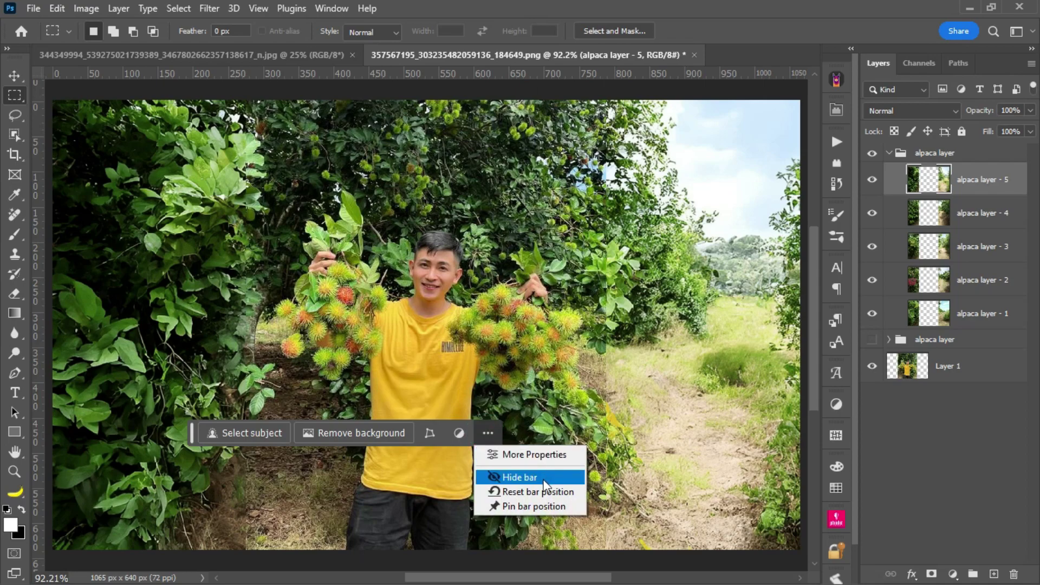
{"action": "left_click", "coordinate": [520, 477]}
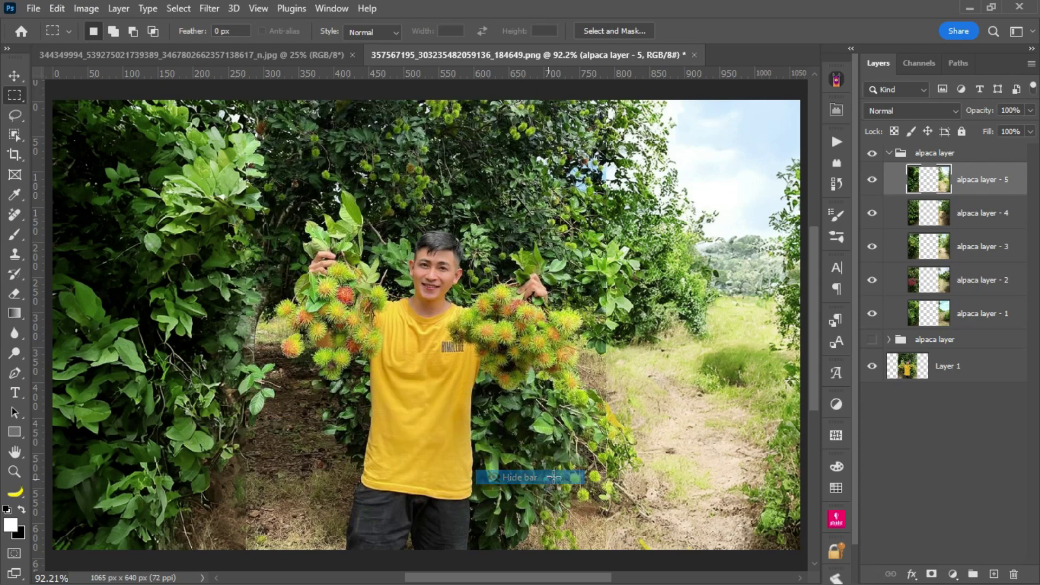
{"action": "left_click_drag", "start_coordinate": [872, 180], "coordinate": [873, 313]}
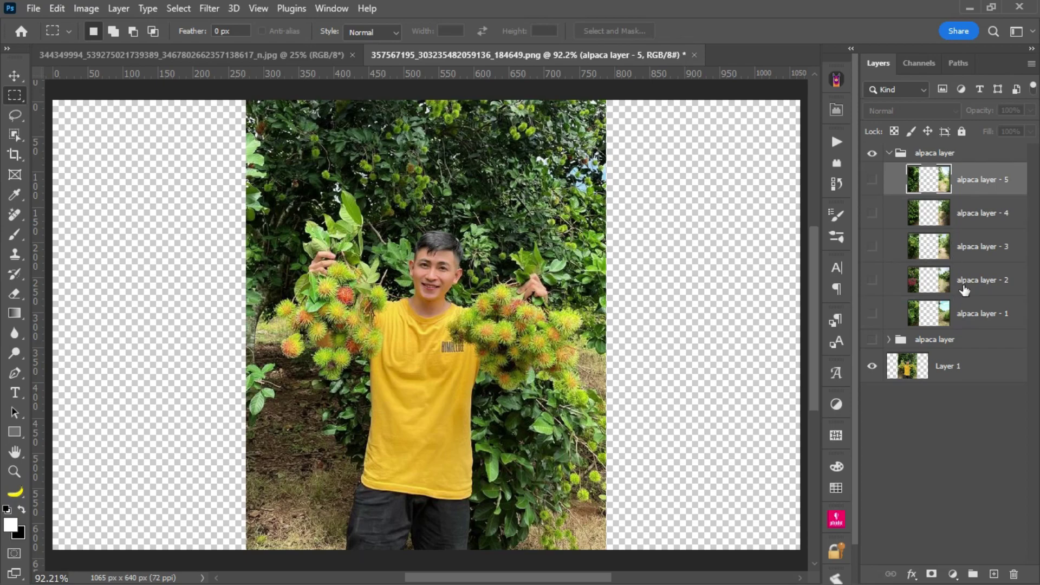
{"action": "left_click", "coordinate": [872, 180]}
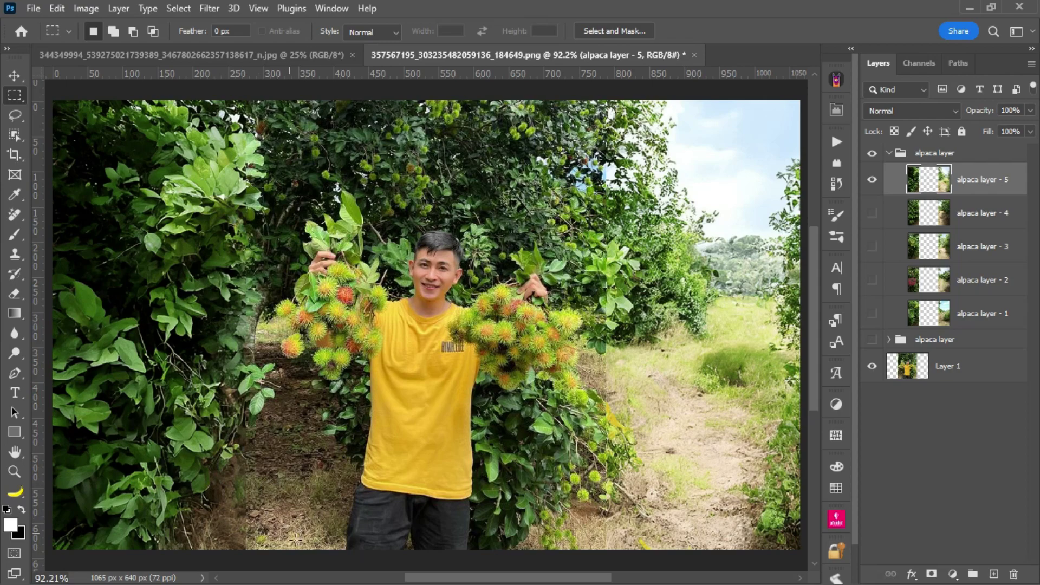
{"action": "key", "text": "ctrl+1"}
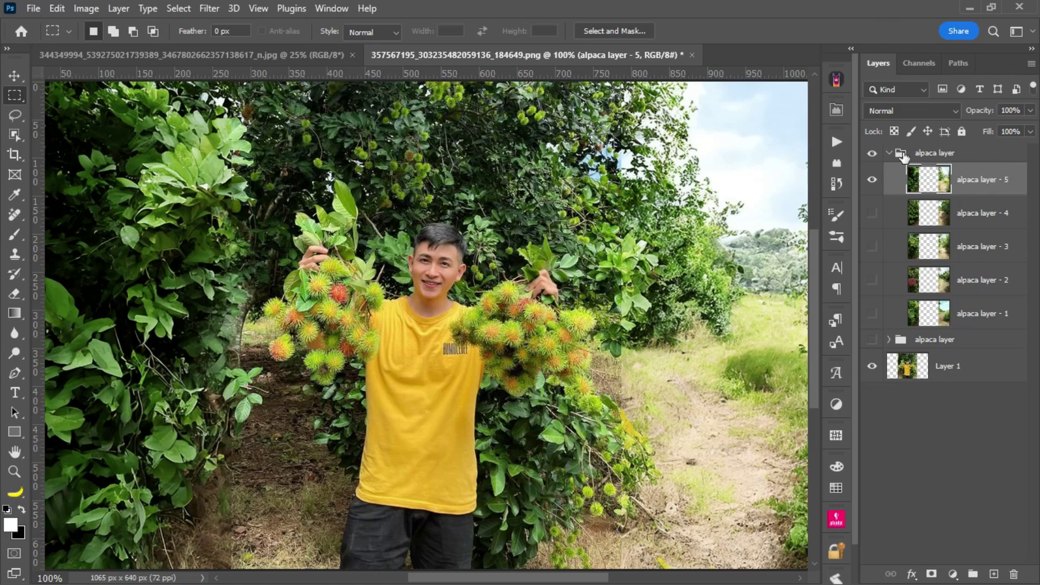
{"action": "key", "text": "ctrl+0"}
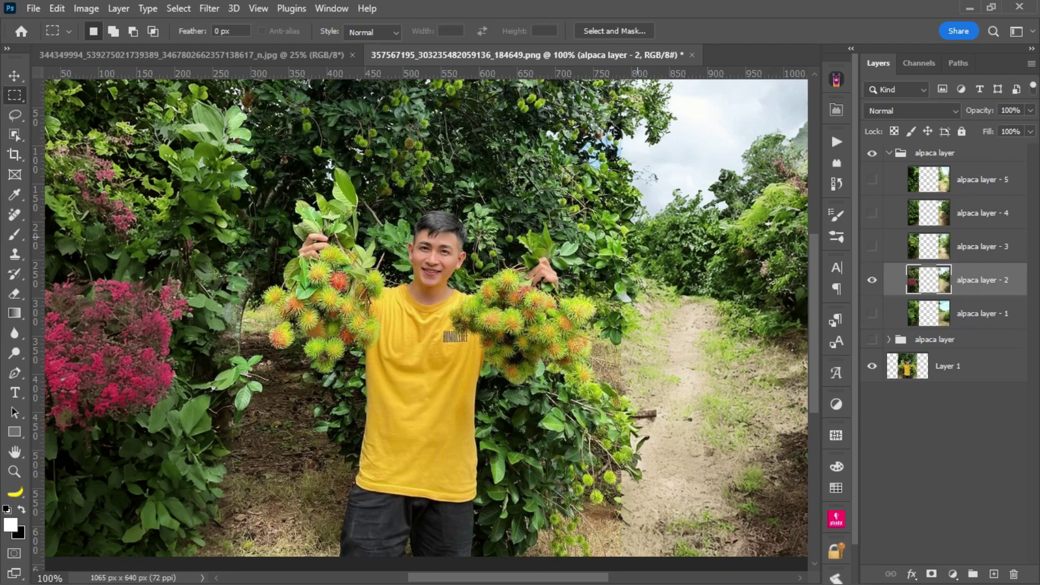
{"action": "left_click", "coordinate": [15, 79]}
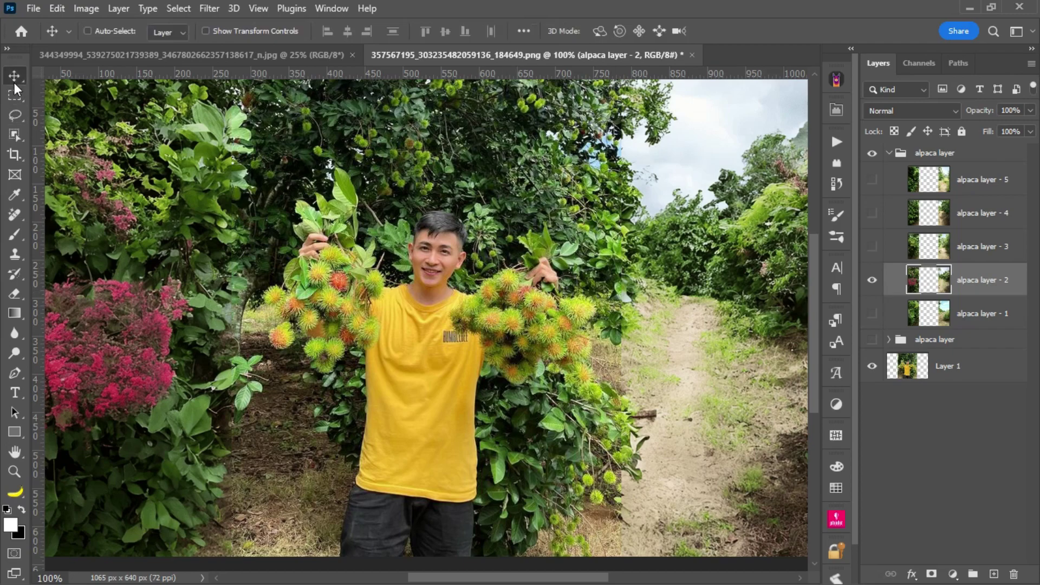
{"action": "left_click", "coordinate": [888, 153]}
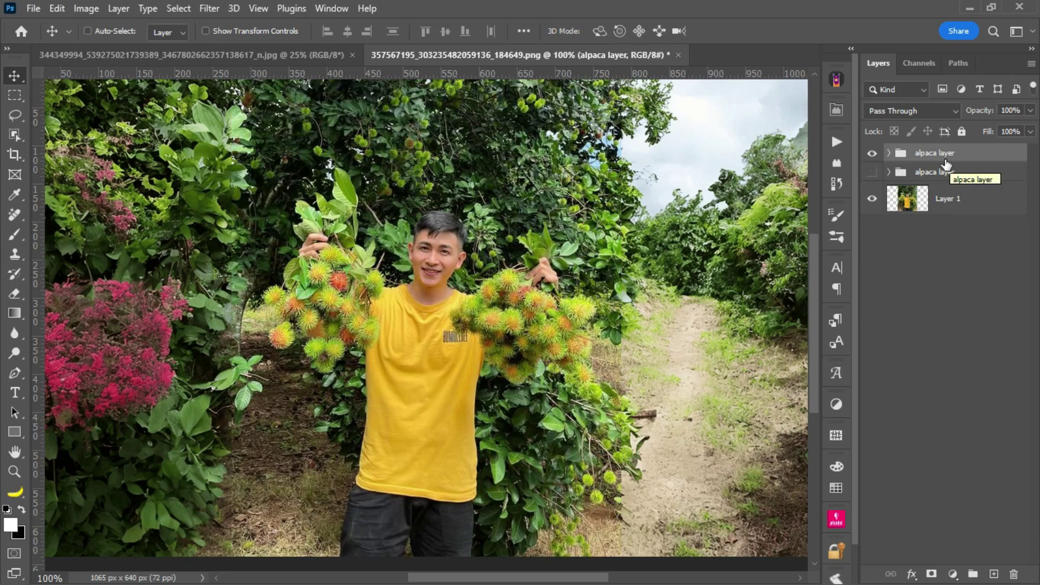
{"action": "key", "text": "ctrl"}
- Stamp the visible scene into a merged Layer 2 and duplicate it into a new document
{"action": "key", "text": "ctrl+shift+alt+e"}
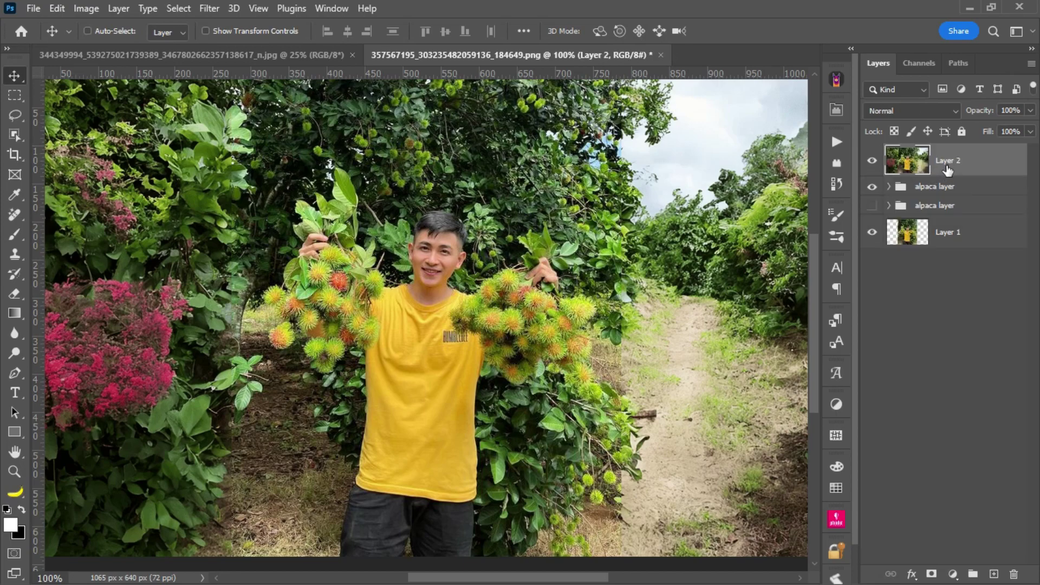
{"action": "right_click", "coordinate": [948, 164]}
{"action": "left_click", "coordinate": [864, 87]}
{"action": "left_click", "coordinate": [534, 198]}
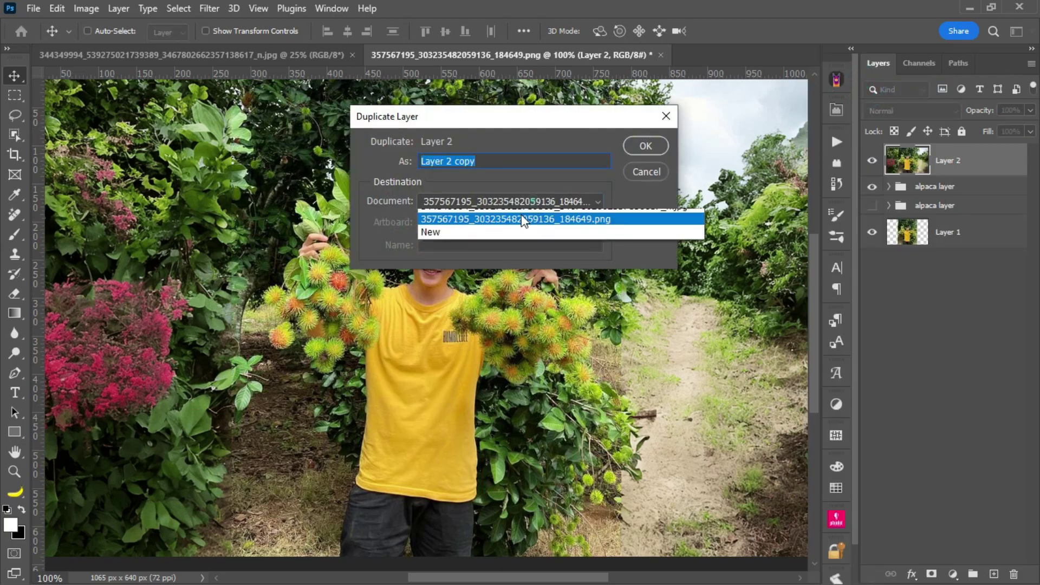
{"action": "left_click", "coordinate": [468, 242]}
{"action": "type", "text": "Layer 1"}
{"action": "left_click", "coordinate": [438, 242]}
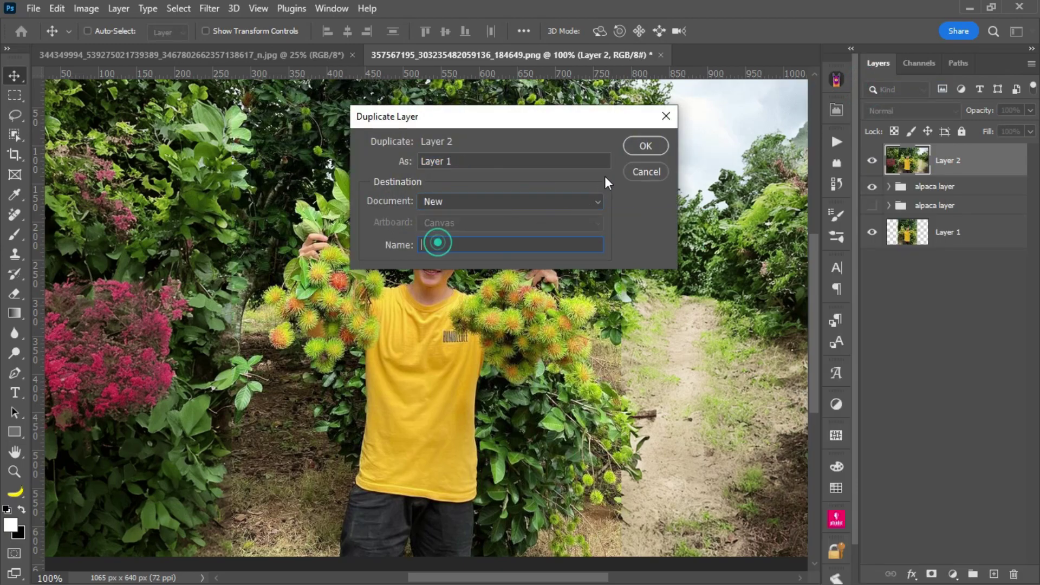
{"action": "left_click", "coordinate": [639, 151]}
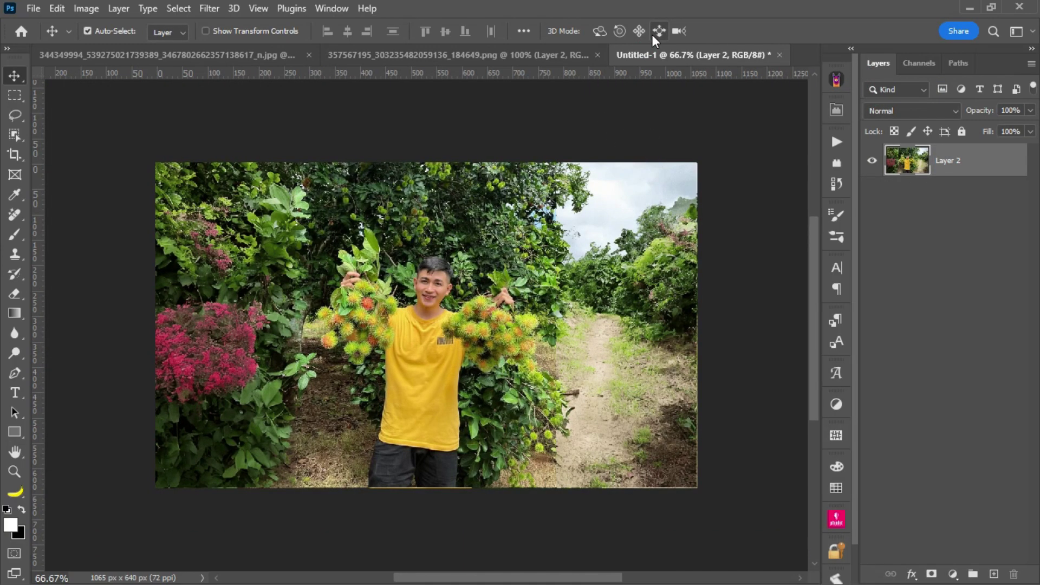
- Convert Layer 2 copy to a smart object and start Neural Filters
{"action": "right_click", "coordinate": [975, 160]}
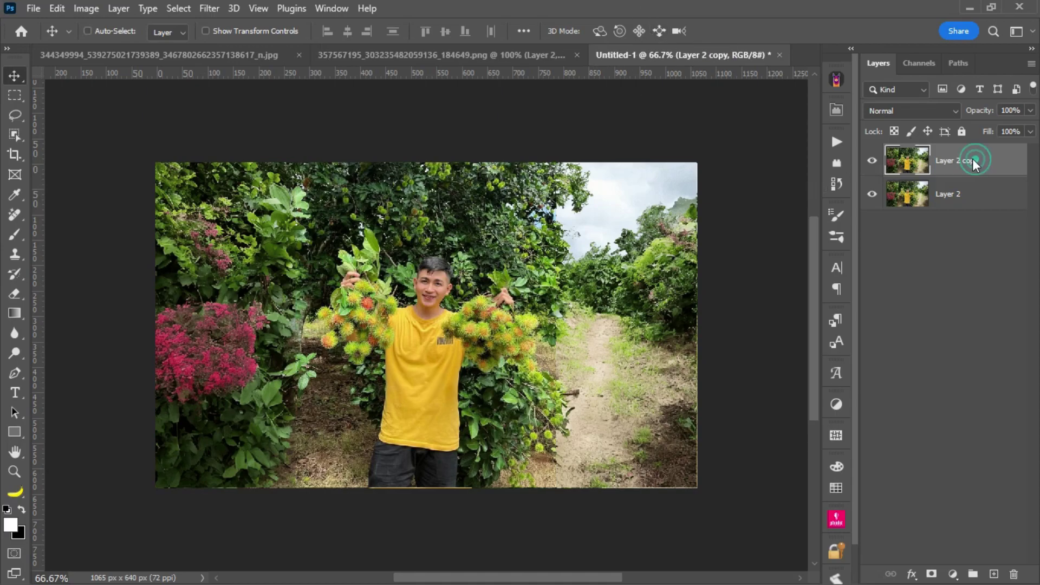
{"action": "left_click", "coordinate": [911, 238]}
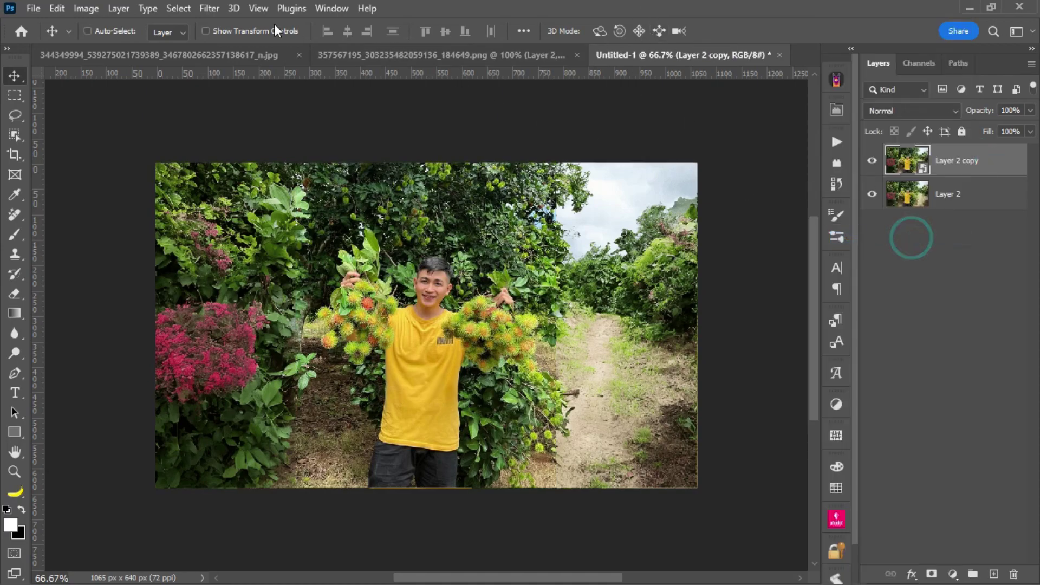
{"action": "left_click", "coordinate": [210, 10]}
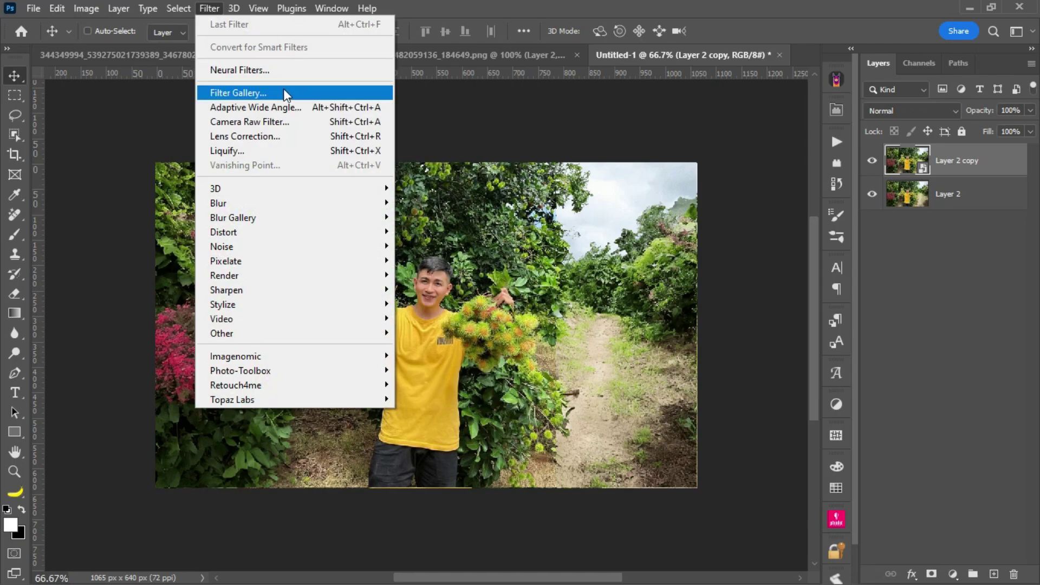
{"action": "left_click", "coordinate": [294, 78]}
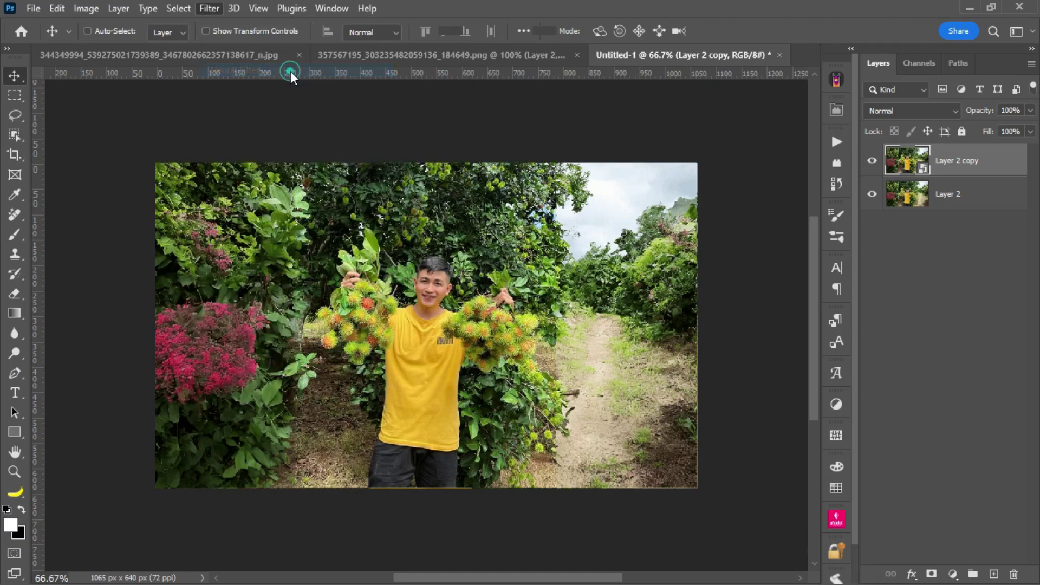
- Enable Depth Blur, compare the preview with and without blur, and apply it as a smart filter
{"action": "left_click", "coordinate": [708, 415]}
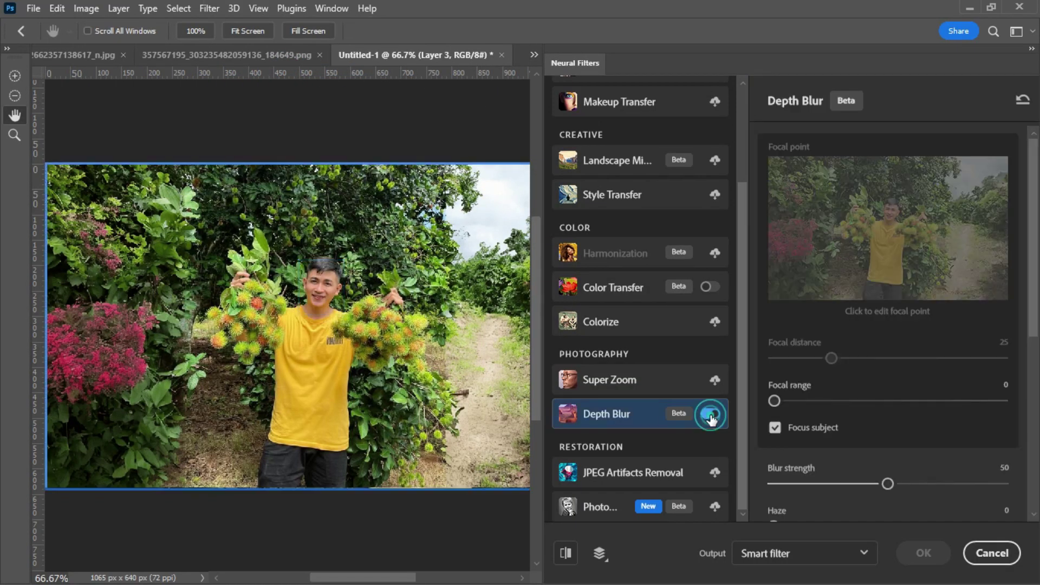
{"action": "scroll", "coordinate": [893, 373], "scroll_direction": "down", "scroll_amount": 3}
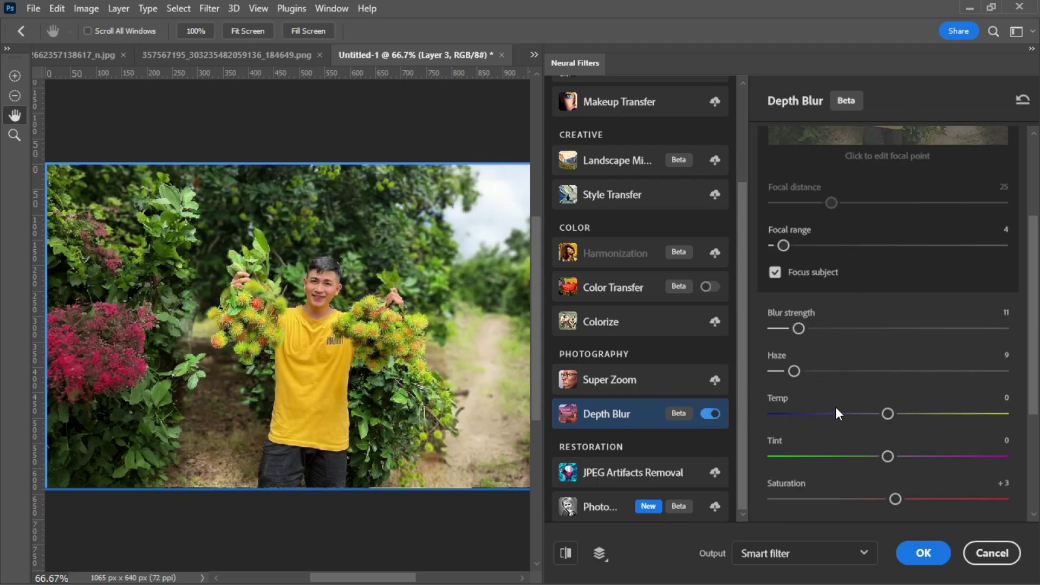
{"action": "scroll", "coordinate": [835, 412], "scroll_direction": "down", "scroll_amount": 2}
{"action": "scroll", "coordinate": [834, 431], "scroll_direction": "up", "scroll_amount": 2}
{"action": "left_click", "coordinate": [567, 558]}
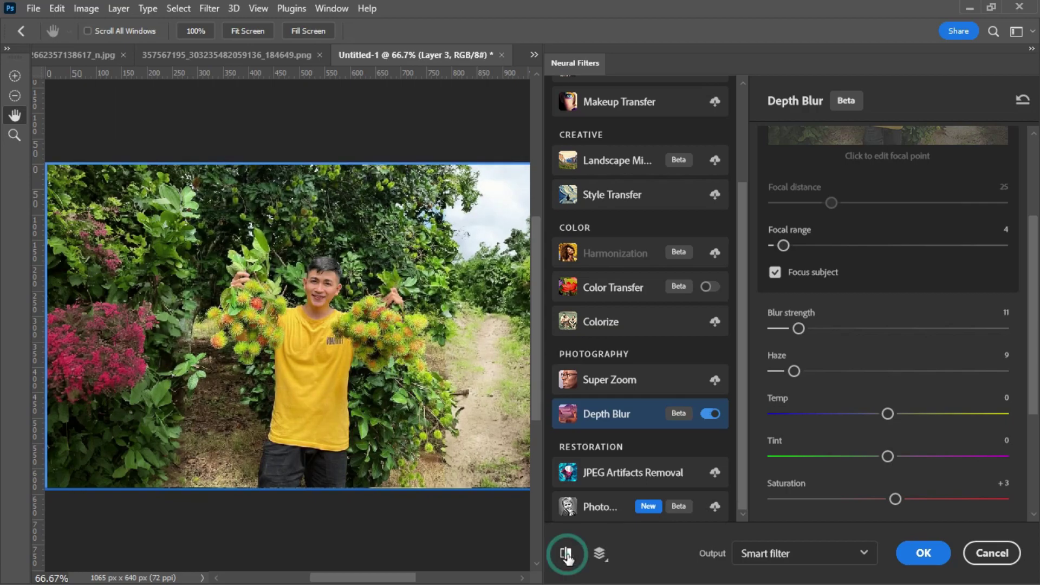
{"action": "left_click", "coordinate": [567, 557]}
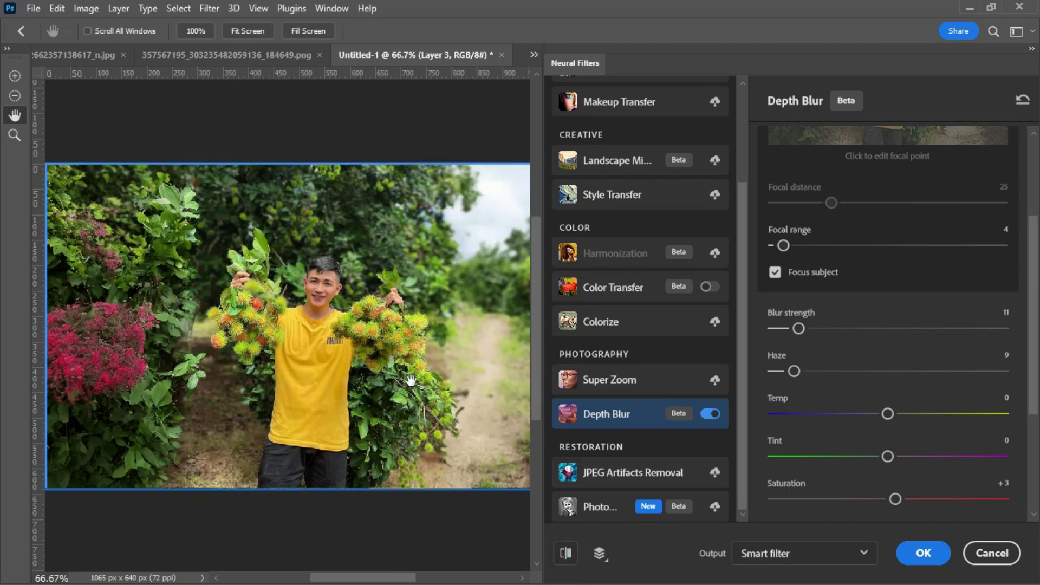
{"action": "left_click", "coordinate": [921, 561]}
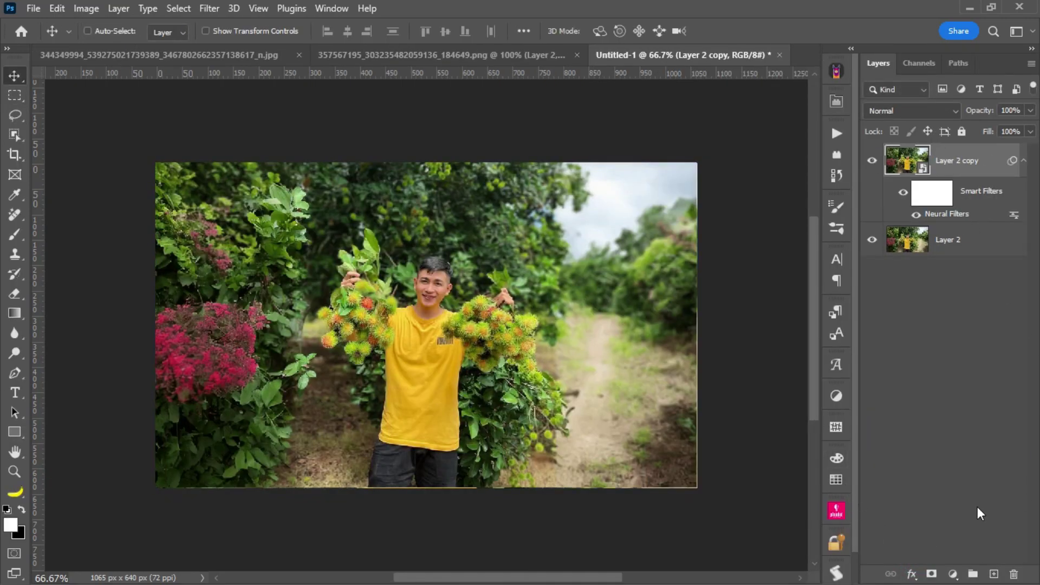
- Add a Color Lookup adjustment layer with the Kodak 5218 Kodak 2383 look at 68% opacity
{"action": "left_click", "coordinate": [952, 574]}
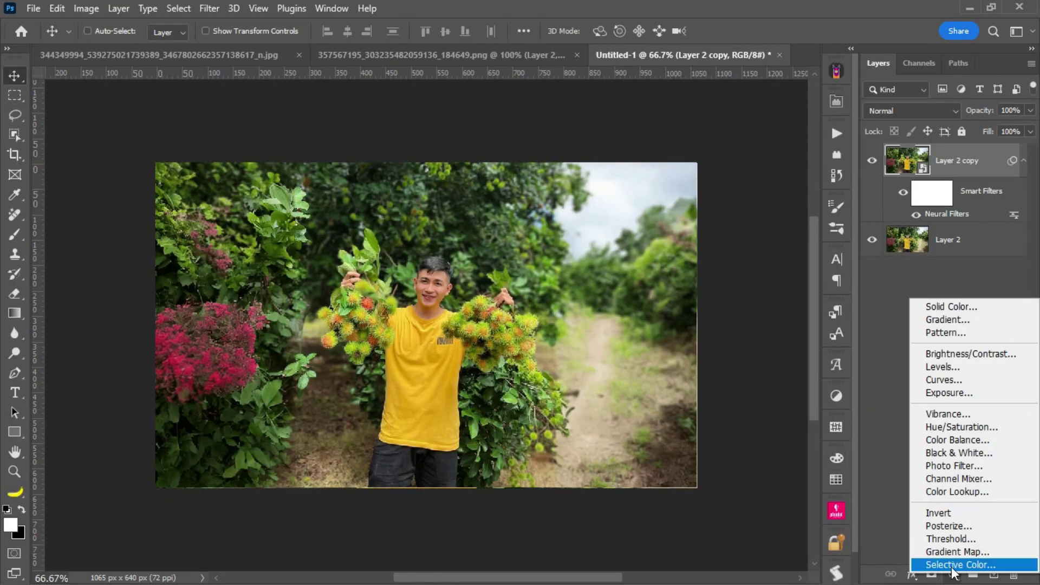
{"action": "left_click", "coordinate": [978, 493]}
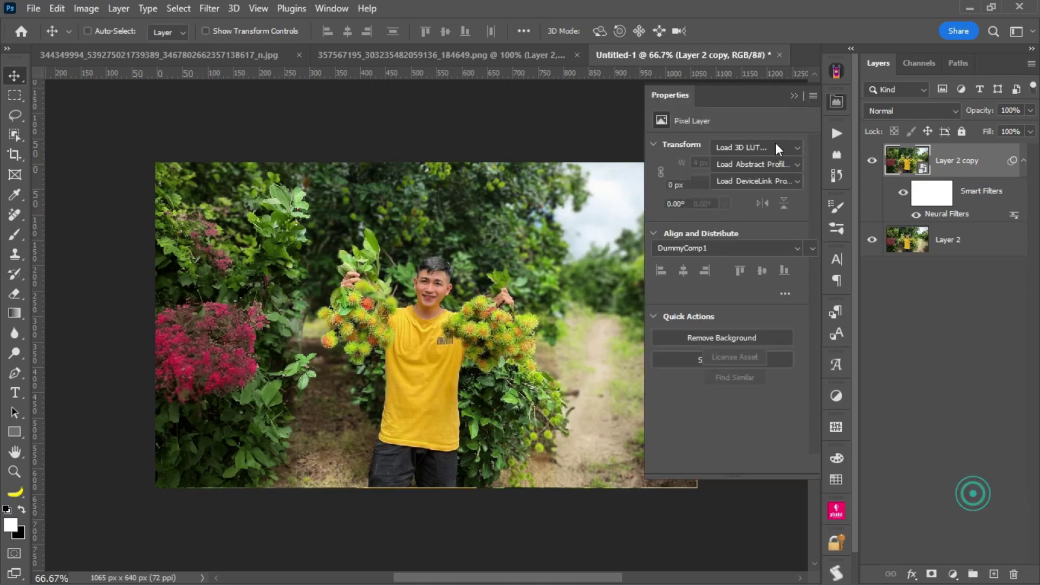
{"action": "left_click", "coordinate": [737, 151]}
{"action": "left_click", "coordinate": [759, 333]}
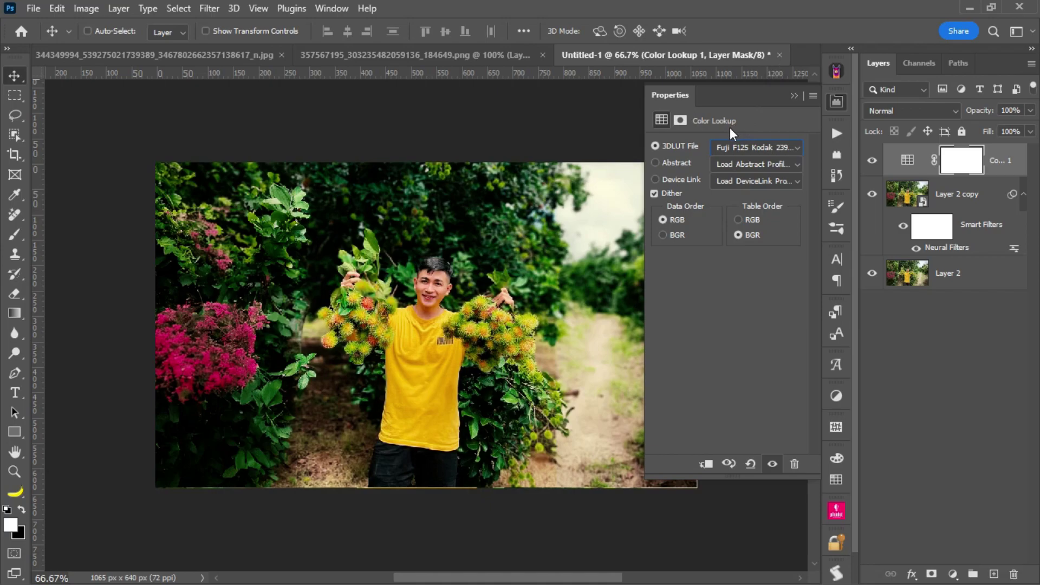
{"action": "scroll", "coordinate": [713, 145], "scroll_direction": "down", "scroll_amount": 1}
{"action": "scroll", "coordinate": [713, 145], "scroll_direction": "down", "scroll_amount": 1}
{"action": "scroll", "coordinate": [713, 145], "scroll_direction": "down", "scroll_amount": 1}
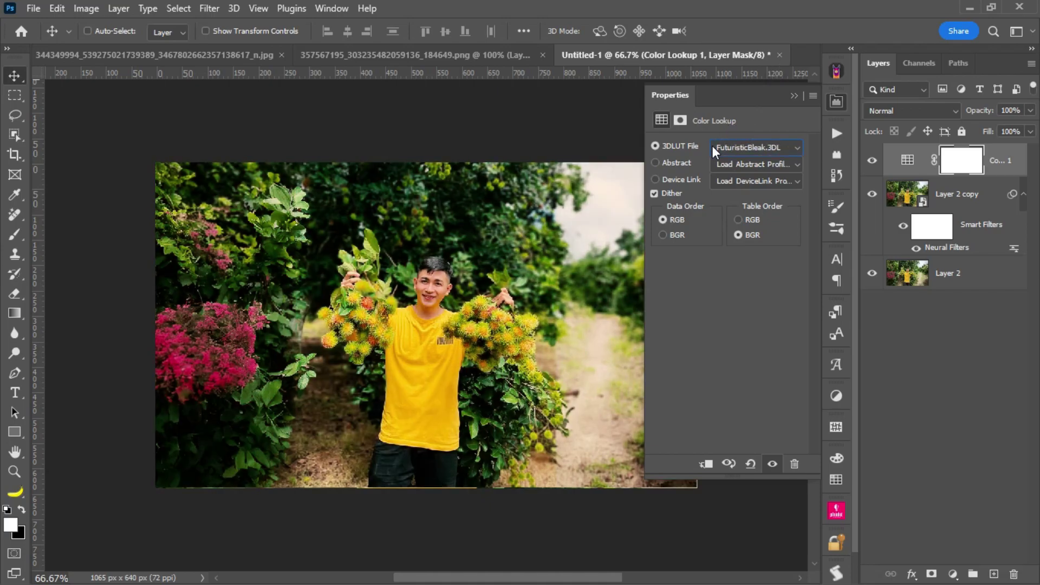
{"action": "scroll", "coordinate": [713, 146], "scroll_direction": "down", "scroll_amount": 1}
{"action": "scroll", "coordinate": [713, 145], "scroll_direction": "down", "scroll_amount": 1}
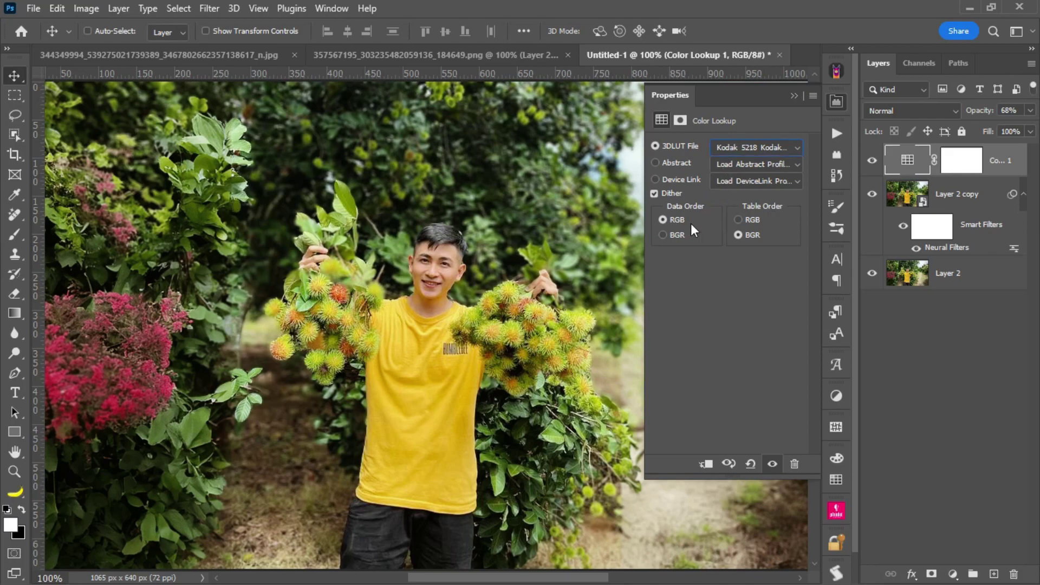
- Leave the LUT unchanged, collapse the Color Lookup properties, and fit the photo in view
{"action": "left_click", "coordinate": [733, 147]}
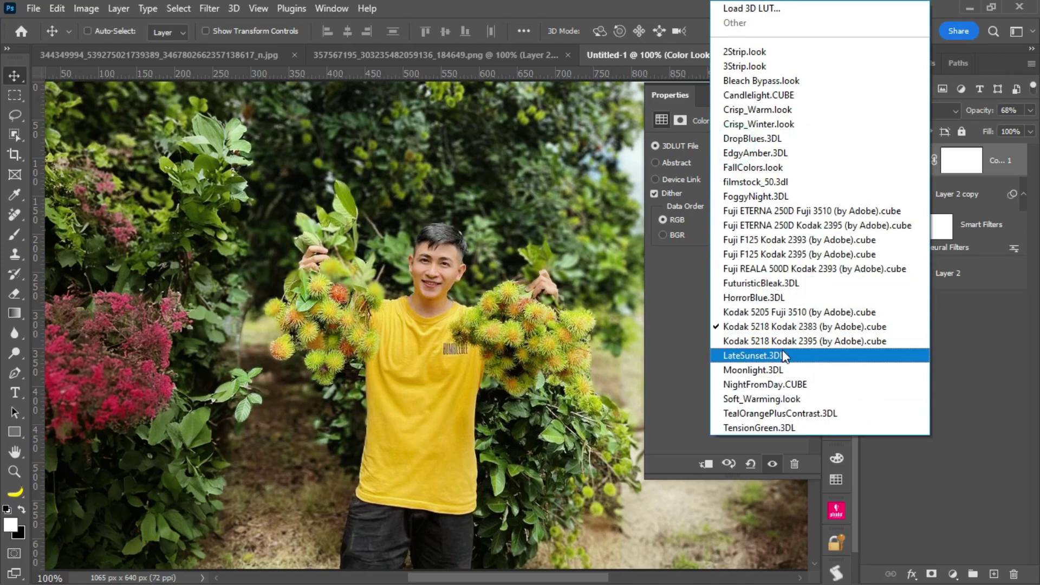
{"action": "left_click", "coordinate": [668, 19]}
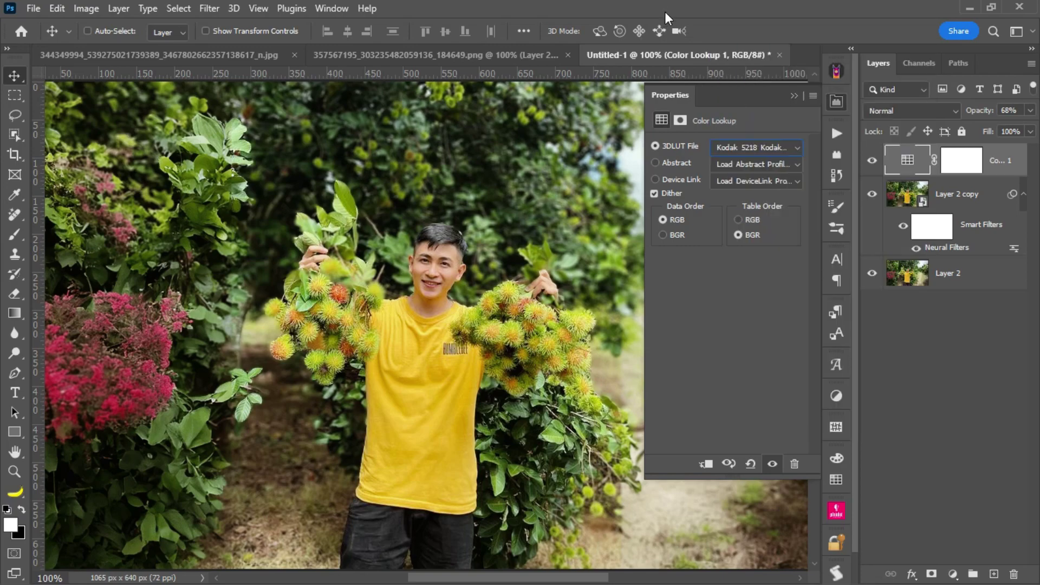
{"action": "left_click", "coordinate": [794, 96]}
{"action": "key", "text": "ctrl+0"}
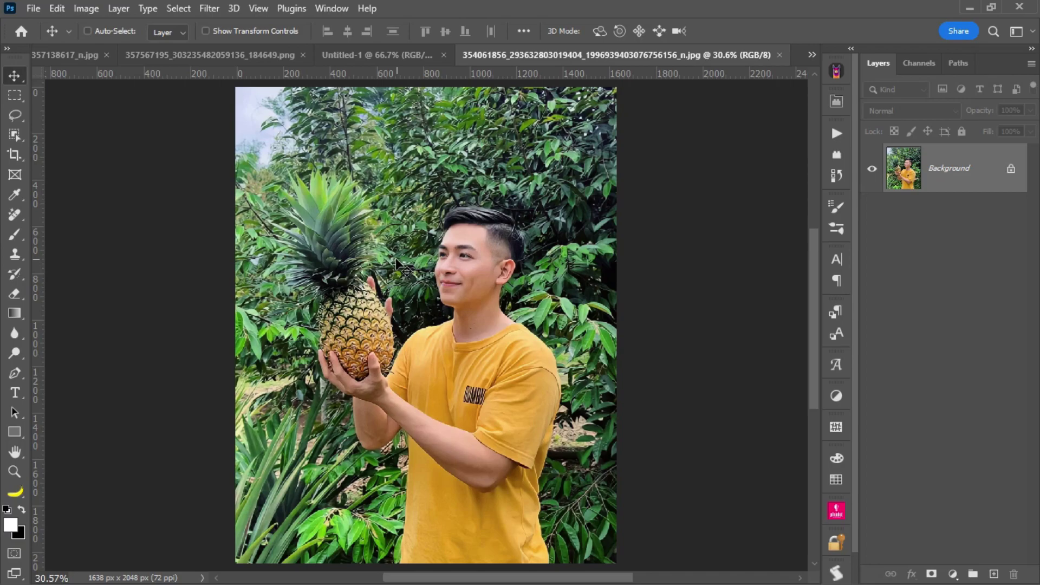
- Set Alpaca's Fill tool Region to fill to Entire Selection, keeping 5 images and 20 steps
{"action": "left_click", "coordinate": [15, 95]}
{"action": "left_click", "coordinate": [837, 71]}
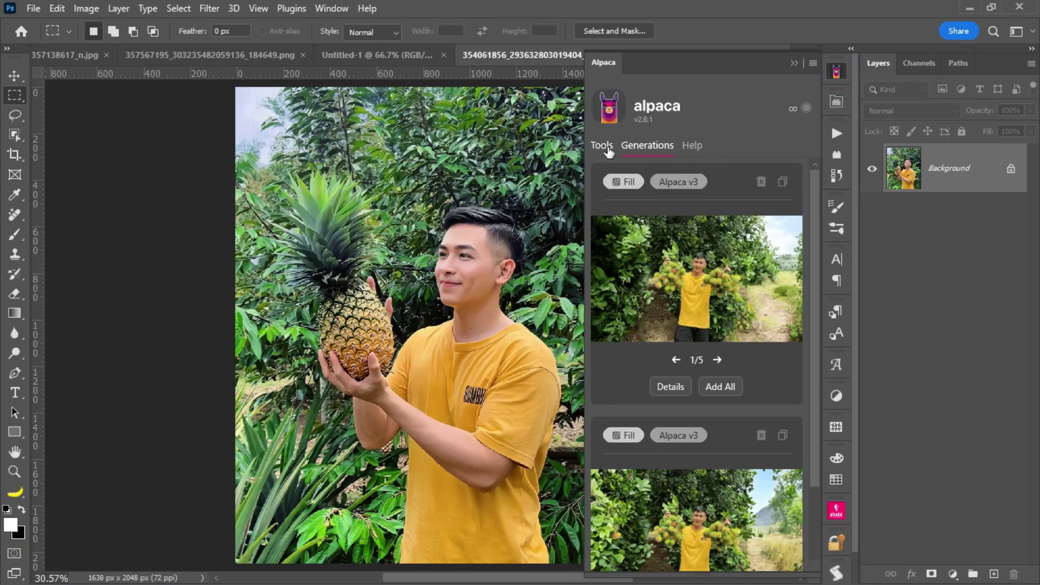
{"action": "left_click", "coordinate": [602, 146]}
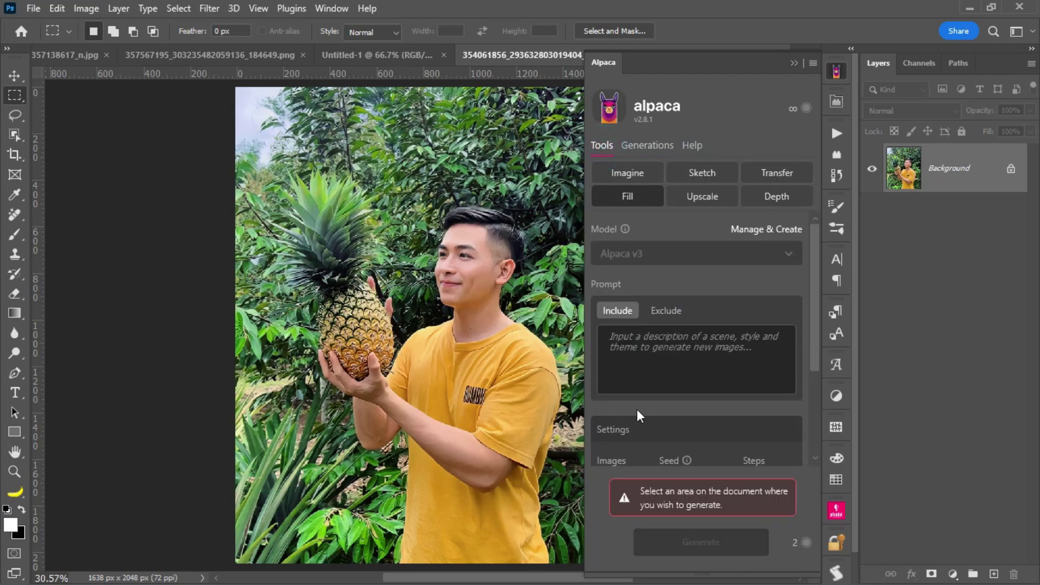
{"action": "left_click", "coordinate": [639, 209]}
{"action": "scroll", "coordinate": [744, 411], "scroll_direction": "down", "scroll_amount": 3}
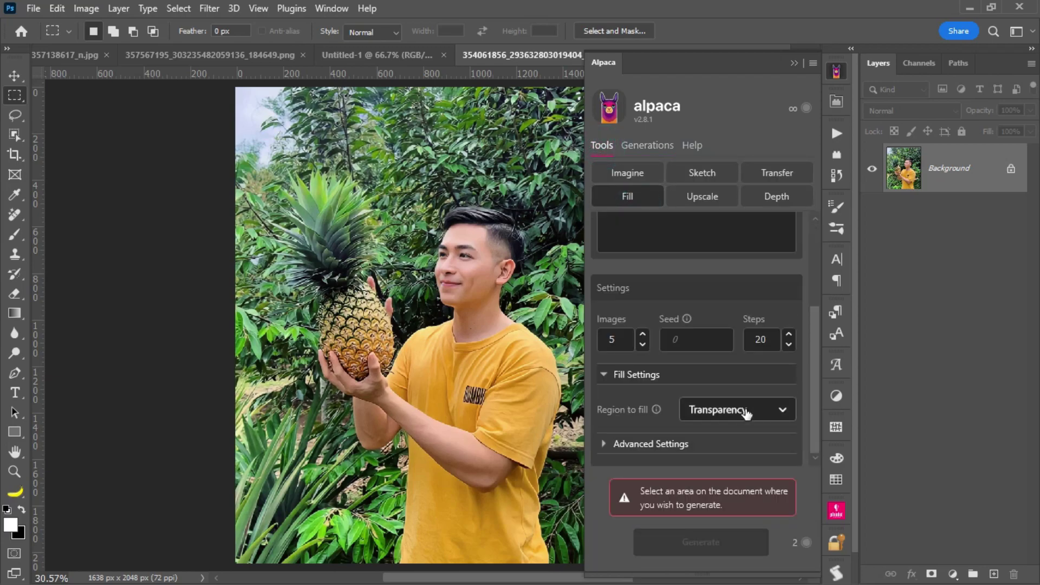
{"action": "left_click", "coordinate": [783, 411]}
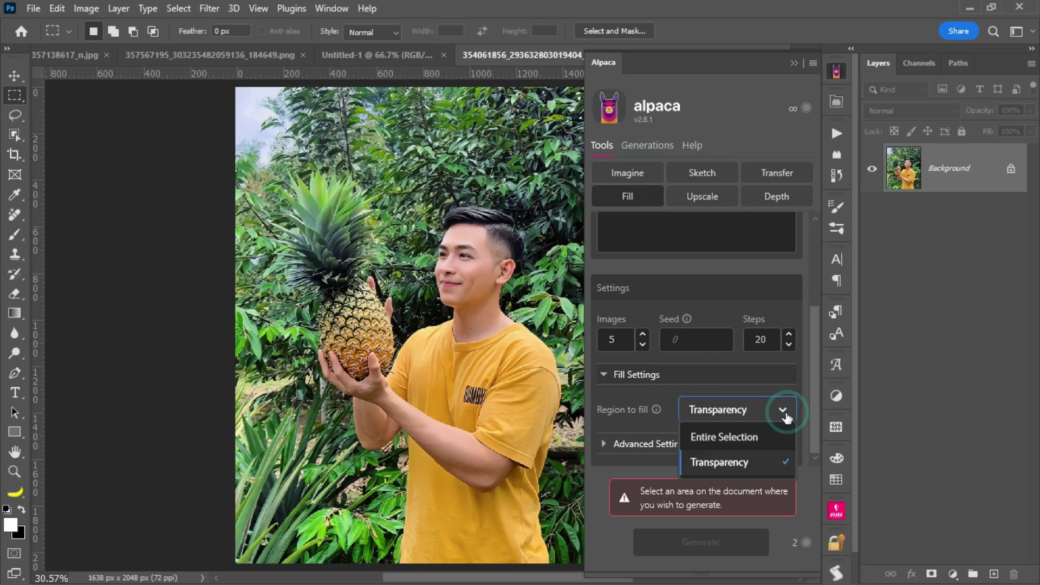
{"action": "left_click", "coordinate": [755, 445]}
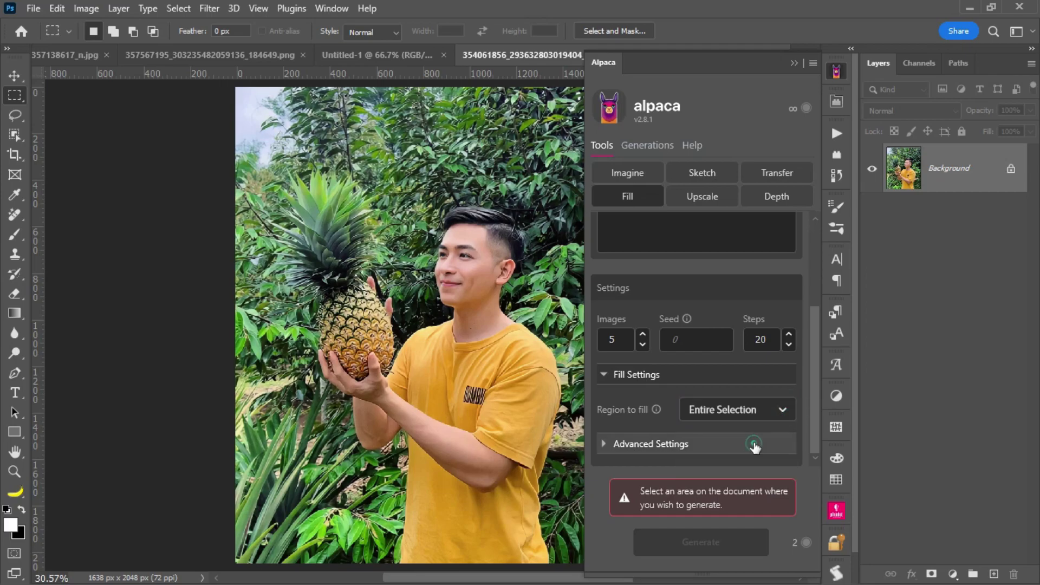
{"action": "left_click", "coordinate": [776, 418]}
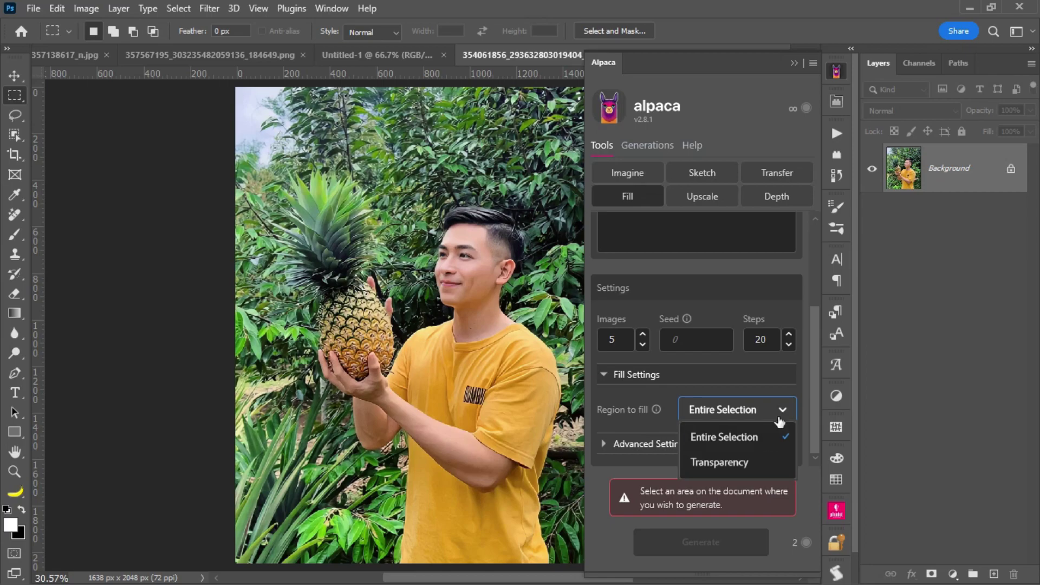
{"action": "left_click", "coordinate": [780, 418]}
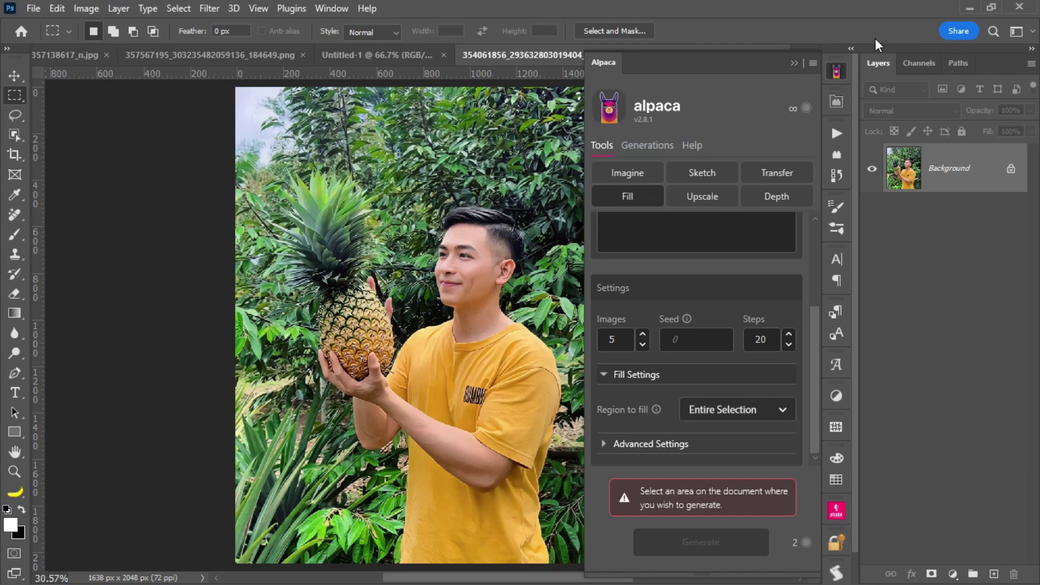
{"action": "left_click", "coordinate": [795, 63]}
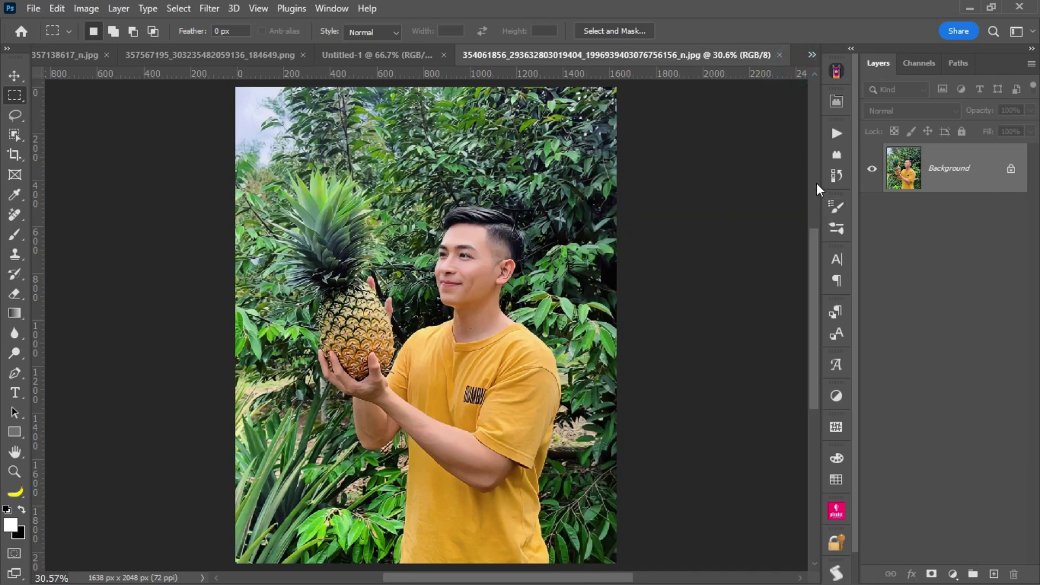
- Drop a lasso attempt and box the pineapple with a roughly 544 × 691 px rectangular selection
{"action": "left_click", "coordinate": [14, 115]}
{"action": "left_click", "coordinate": [95, 116]}
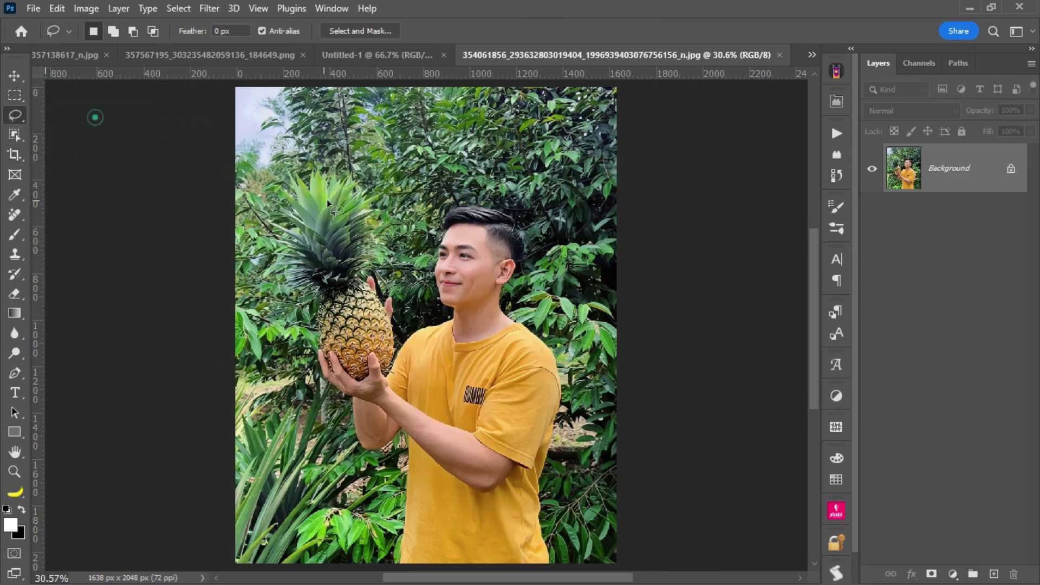
{"action": "mouse_move", "coordinate": [312, 165]}
{"action": "left_mouse_down"}
{"action": "mouse_move", "coordinate": [396, 374]}
{"action": "mouse_move", "coordinate": [315, 195]}
{"action": "left_mouse_up"}
{"action": "key", "text": "m"}
{"action": "left_click", "coordinate": [263, 170]}
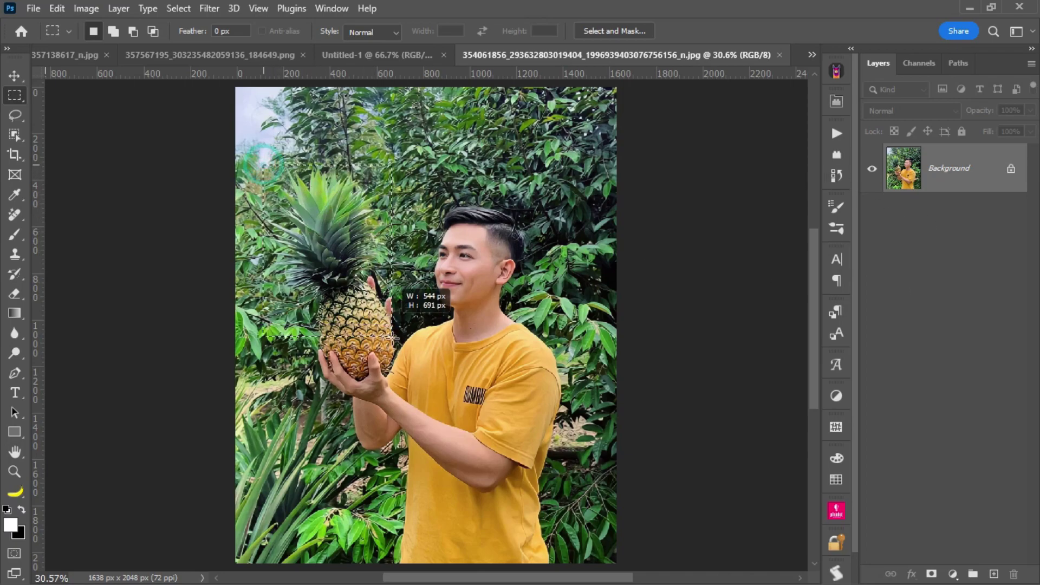
{"action": "left_click_drag", "start_coordinate": [264, 164], "coordinate": [408, 384]}
{"action": "left_click", "coordinate": [837, 71]}
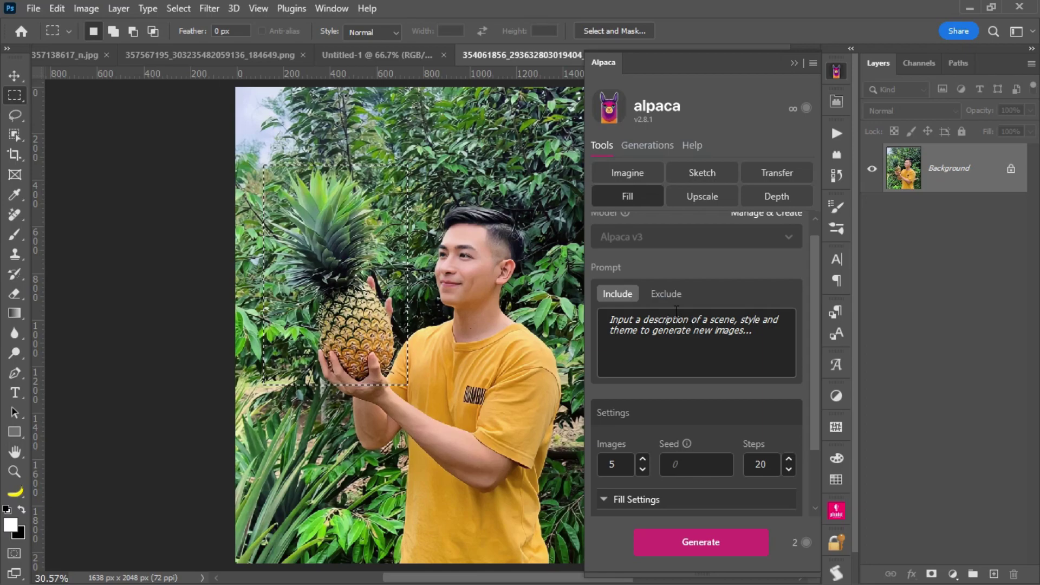
- Generate Alpaca fills from the prompt 'flower pot' and add all five results as layers
{"action": "left_click", "coordinate": [665, 327]}
{"action": "type", "text": "flower pot"}
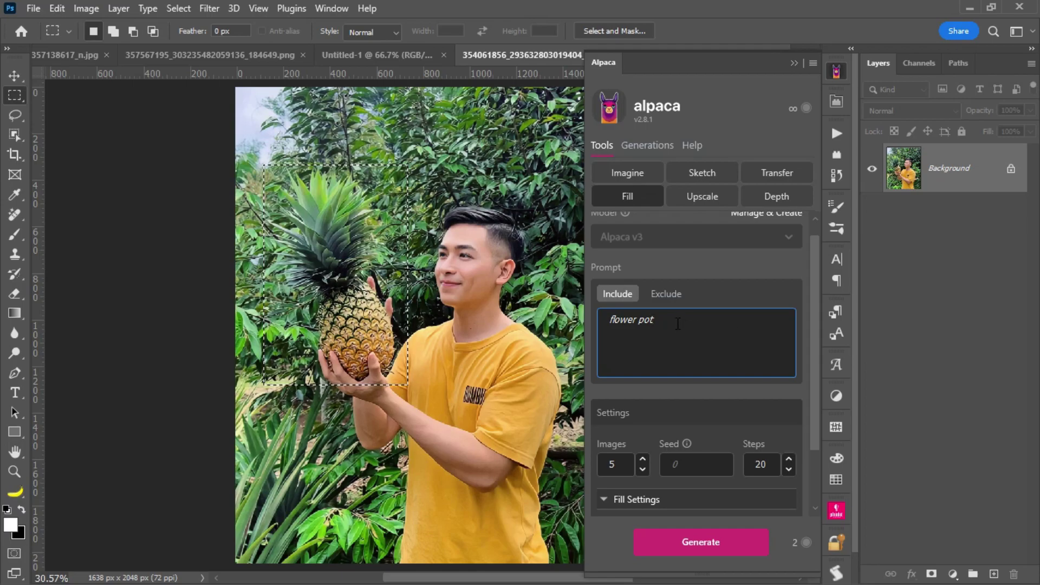
{"action": "left_click", "coordinate": [714, 551]}
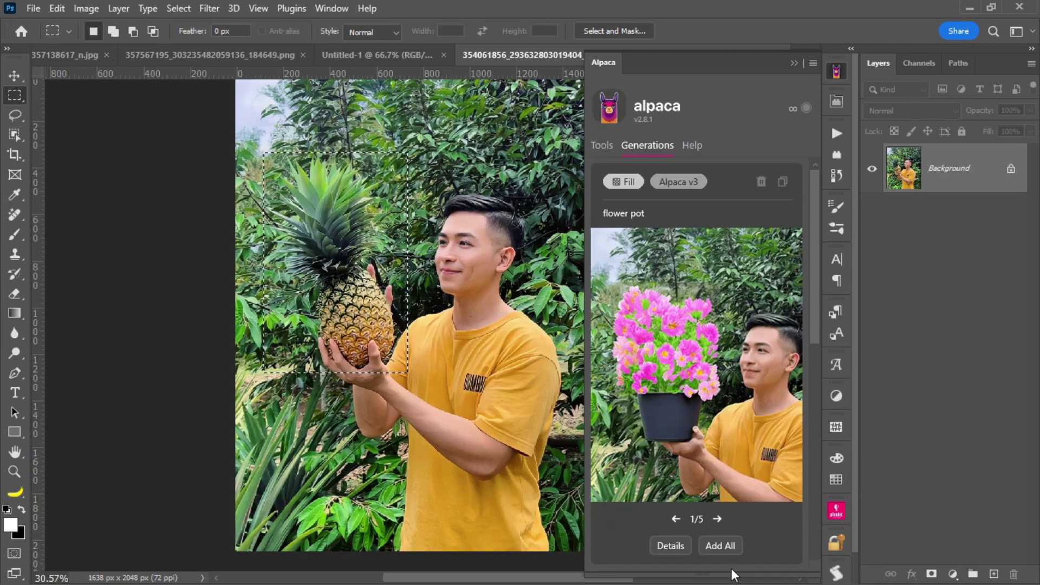
{"action": "left_click", "coordinate": [722, 548]}
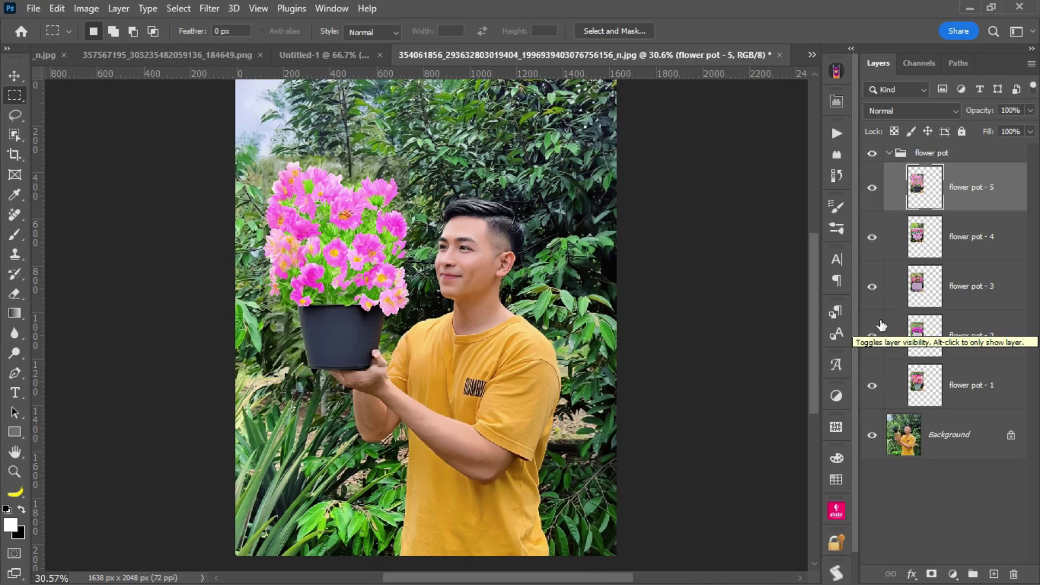
- Preview flower pot variants 1, 3 and 4, then leave only 'flower pot - 5' visible
{"action": "left_click_drag", "start_coordinate": [872, 385], "coordinate": [872, 237]}
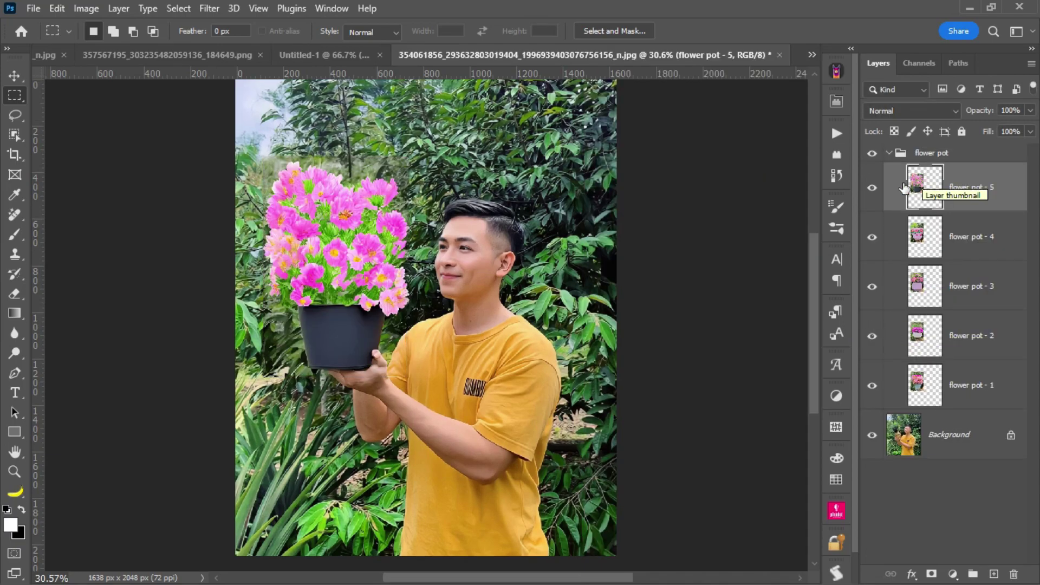
{"action": "key", "text": "ctrl+plus"}
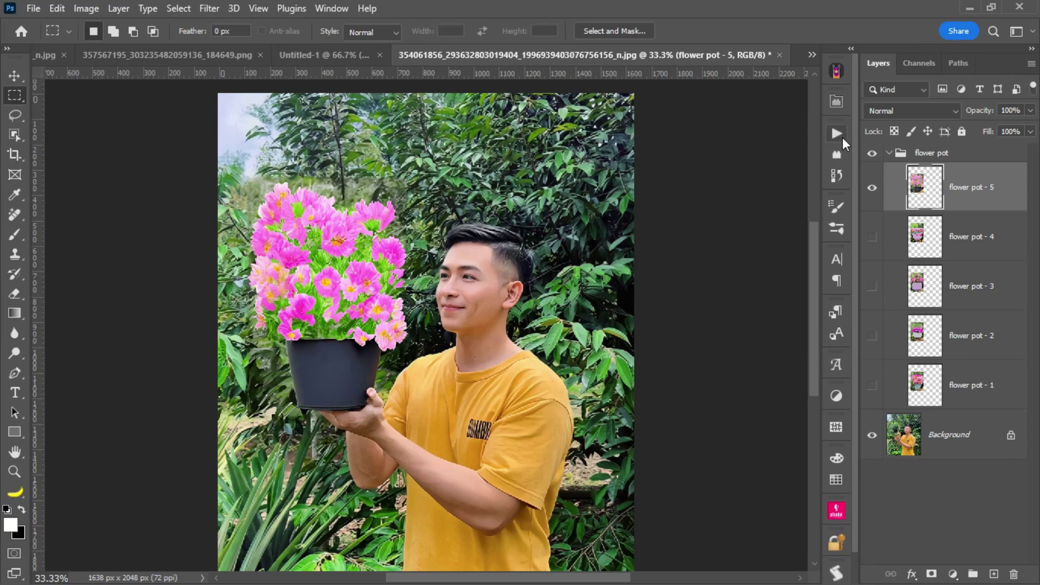
{"action": "left_click", "coordinate": [873, 187]}
{"action": "left_click", "coordinate": [873, 238]}
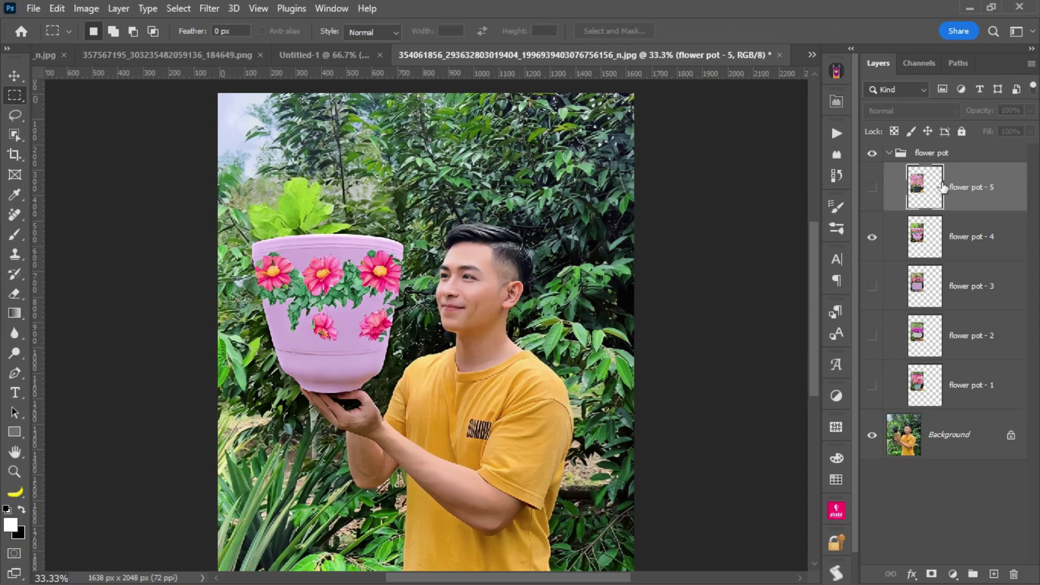
{"action": "left_click", "coordinate": [872, 237]}
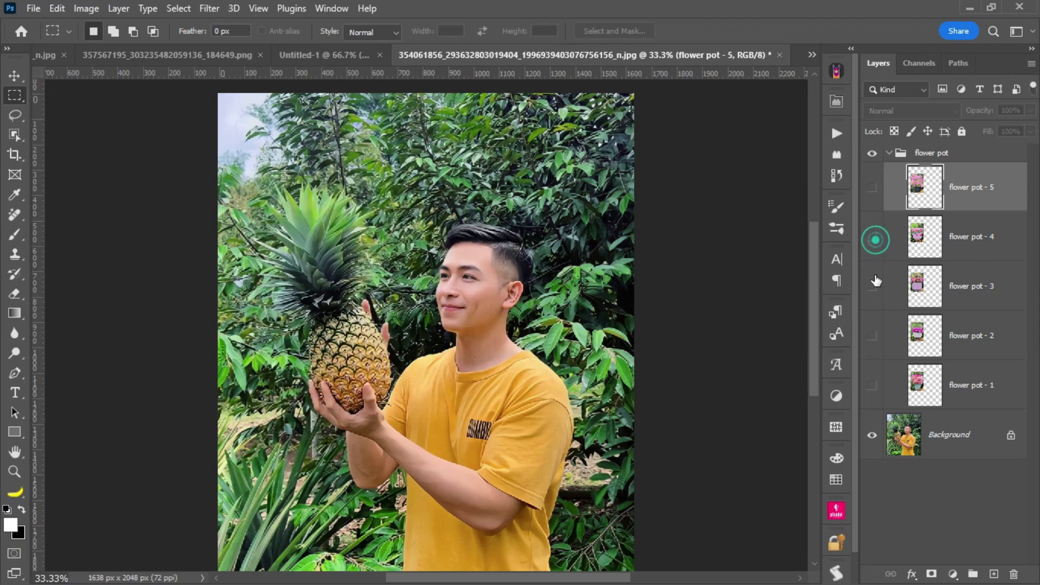
{"action": "left_click", "coordinate": [872, 286]}
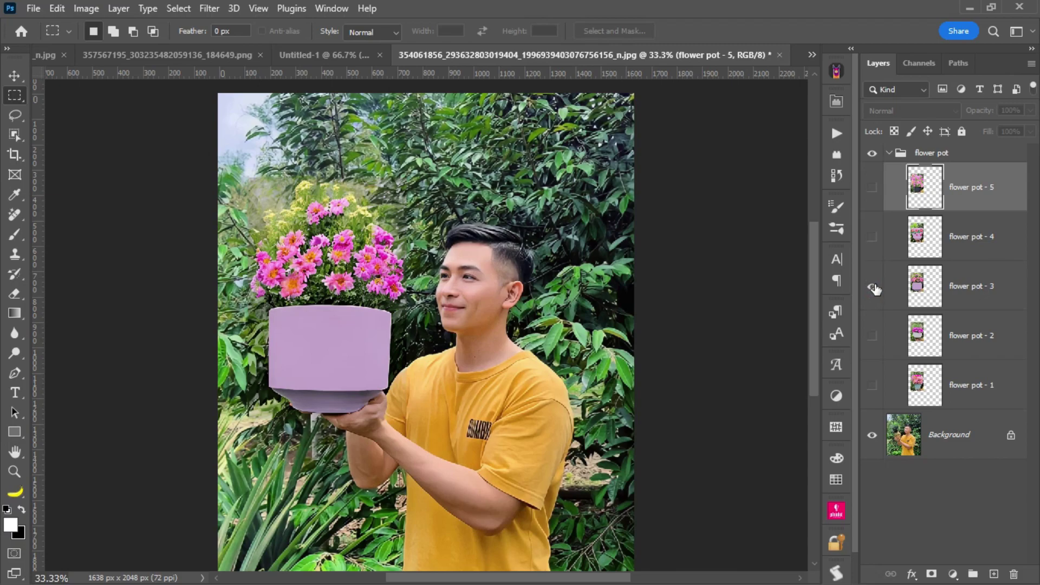
{"action": "left_click", "coordinate": [873, 287]}
{"action": "left_click", "coordinate": [873, 385]}
{"action": "left_click", "coordinate": [873, 385]}
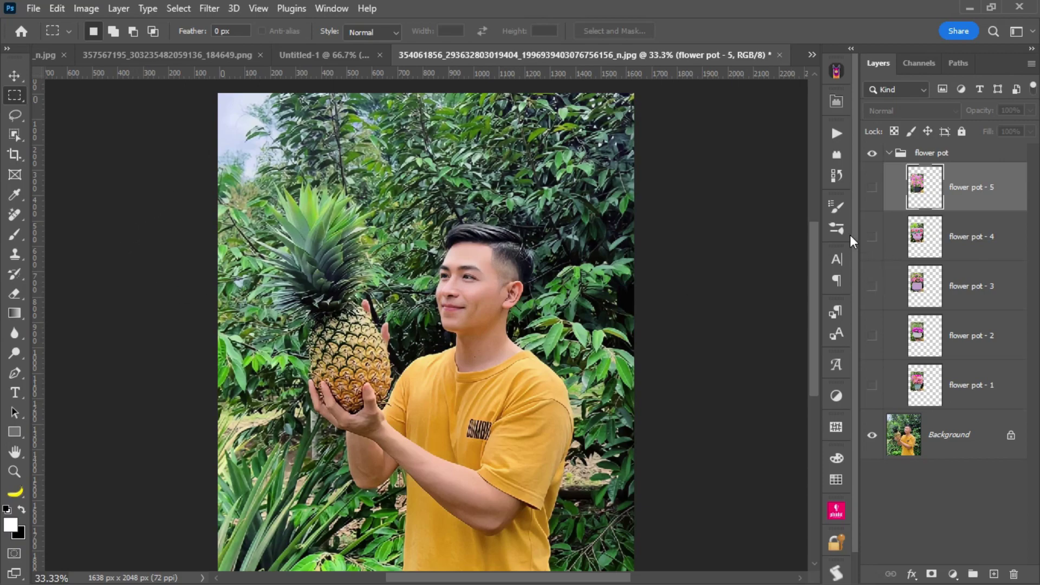
{"action": "left_click", "coordinate": [873, 188]}
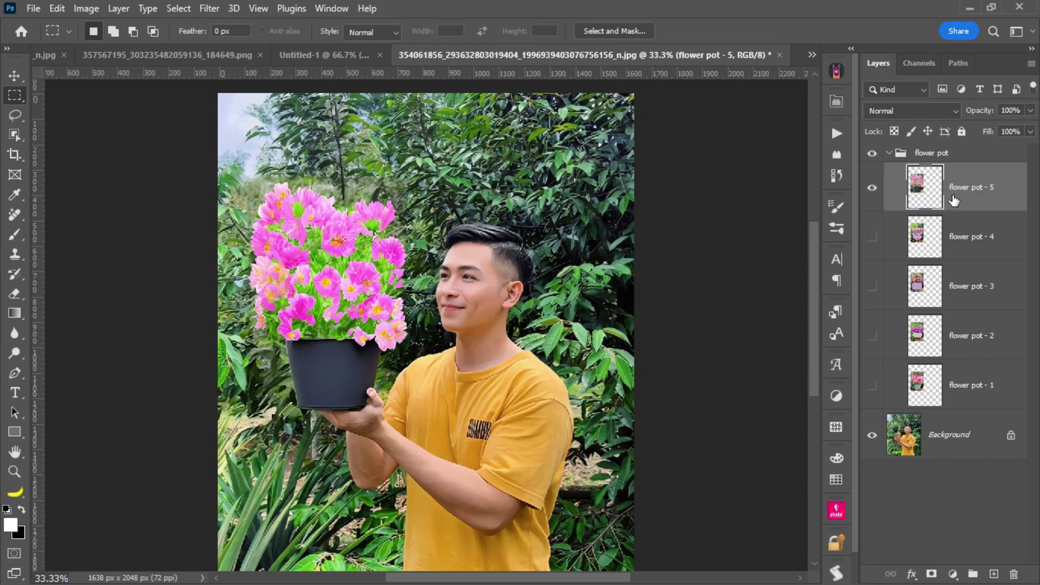
{"action": "left_click", "coordinate": [889, 153]}
- Add a layer mask to 'flower pot - 5' and set up a black brush at lower opacity
{"action": "left_click", "coordinate": [983, 187]}
{"action": "left_click", "coordinate": [931, 573]}
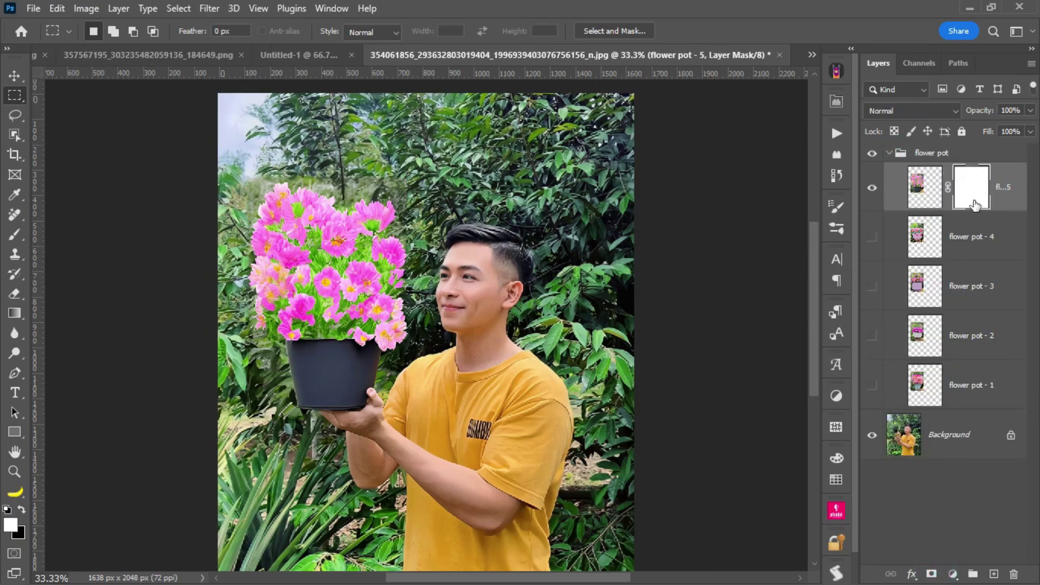
{"action": "key", "text": "b"}
{"action": "key", "text": "x"}
{"action": "key", "text": "ctrl+plus"}
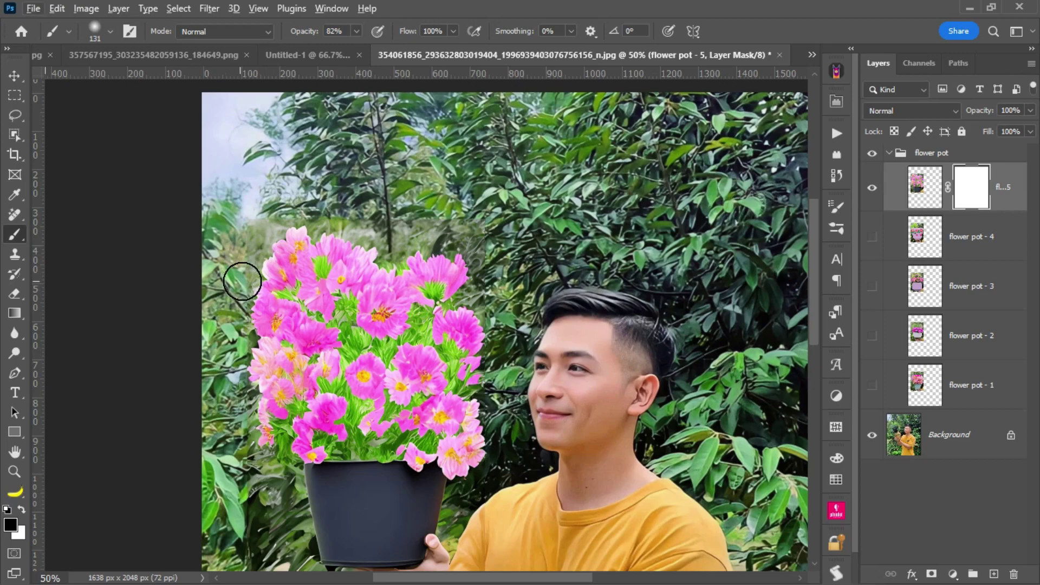
{"action": "left_click", "coordinate": [301, 33]}
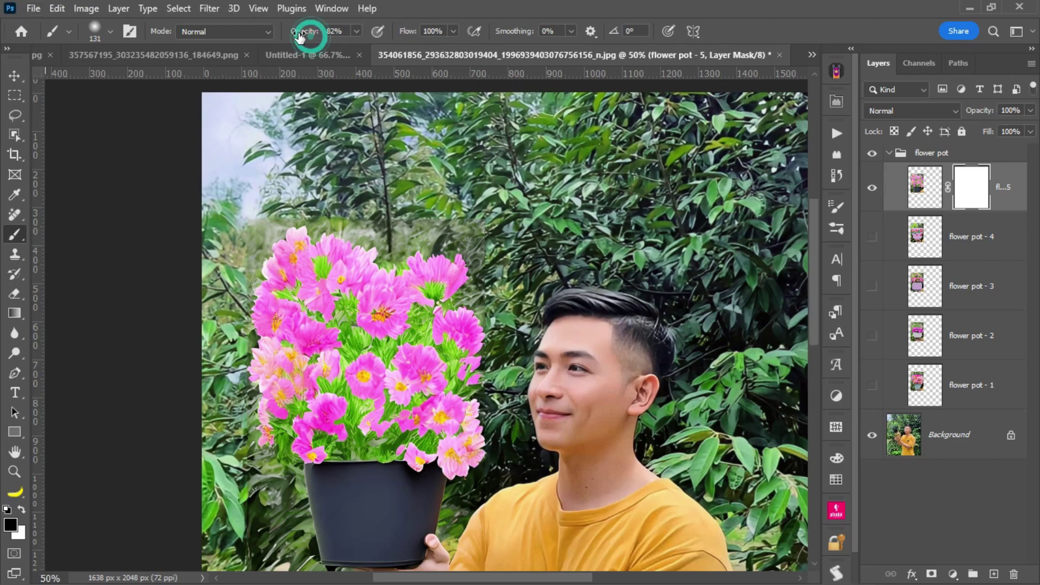
{"action": "left_click_drag", "start_coordinate": [300, 35], "coordinate": [290, 39]}
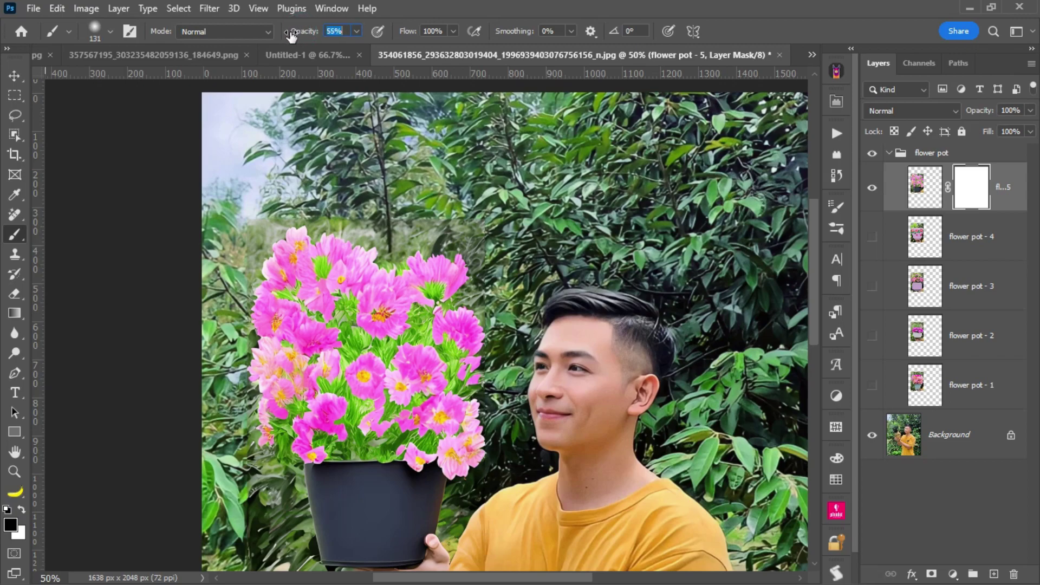
{"action": "left_click", "coordinate": [963, 187]}
- Paint black on the mask to hide stray edges around the pink flowers, finishing at 75% opacity
{"action": "left_click", "coordinate": [255, 214]}
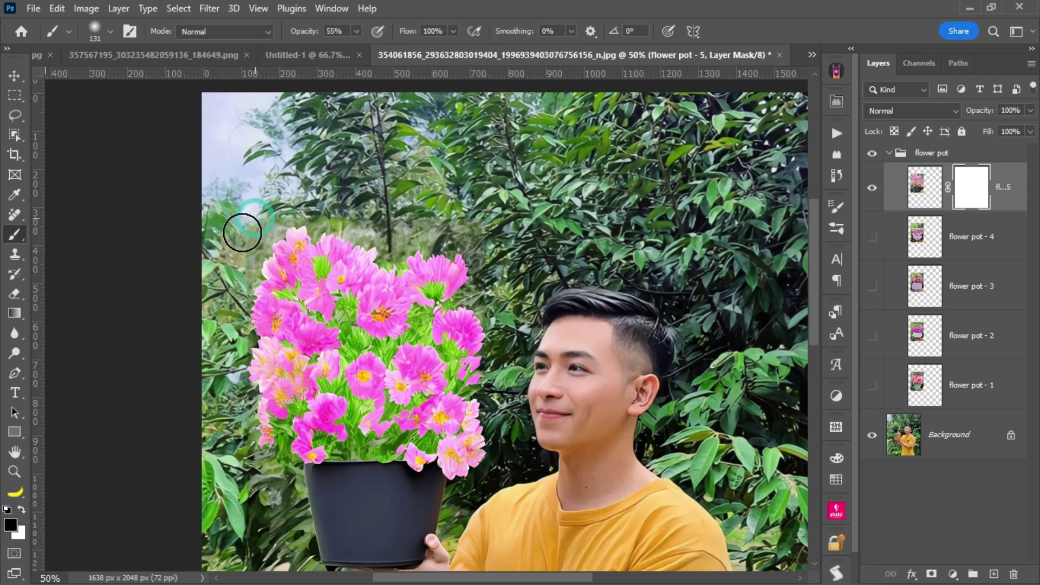
{"action": "left_click_drag", "start_coordinate": [242, 233], "coordinate": [317, 200]}
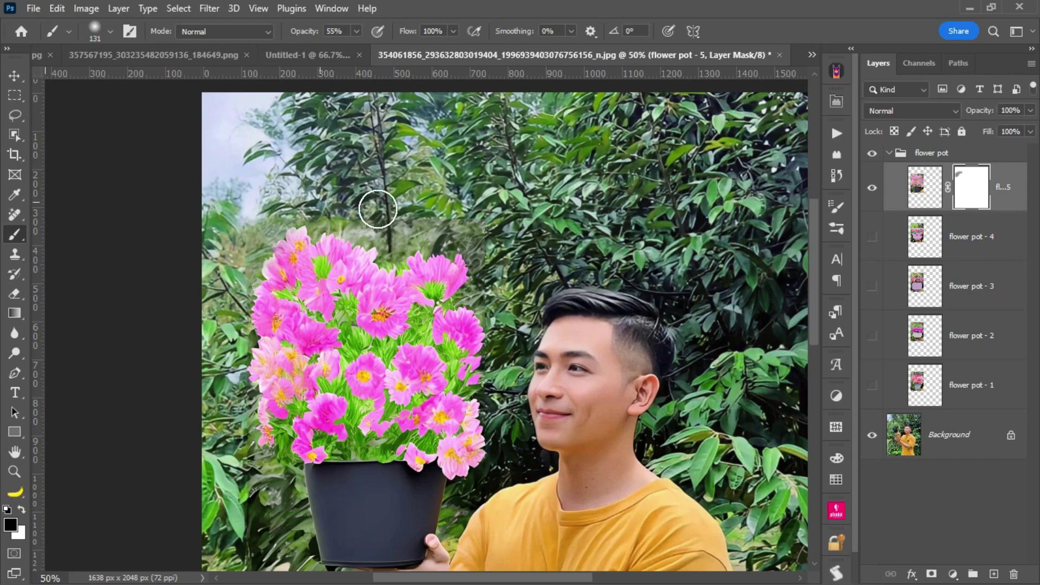
{"action": "left_click_drag", "start_coordinate": [377, 209], "coordinate": [418, 225]}
{"action": "scroll", "coordinate": [418, 226], "scroll_direction": "left", "scroll_amount": 2}
{"action": "key", "text": "bracketleft"}
{"action": "key", "text": "bracketleft"}
{"action": "key", "text": "bracketleft"}
{"action": "key", "text": "7"}
{"action": "key", "text": "5"}
{"action": "left_click_drag", "start_coordinate": [281, 232], "coordinate": [264, 279]}
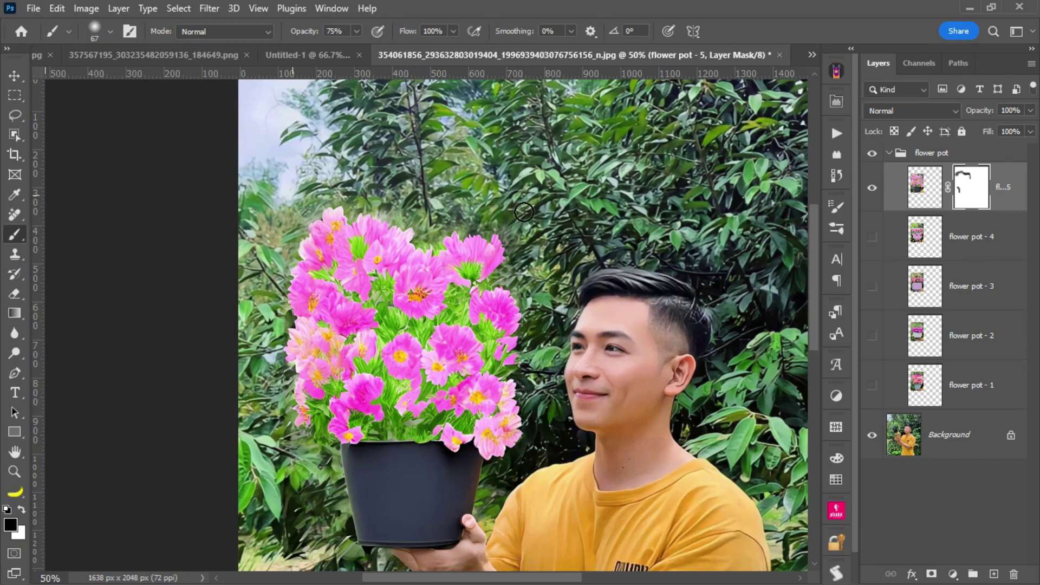
{"action": "scroll", "coordinate": [668, 452], "scroll_direction": "up", "scroll_amount": 1}
{"action": "scroll", "coordinate": [666, 442], "scroll_direction": "up", "scroll_amount": 1}
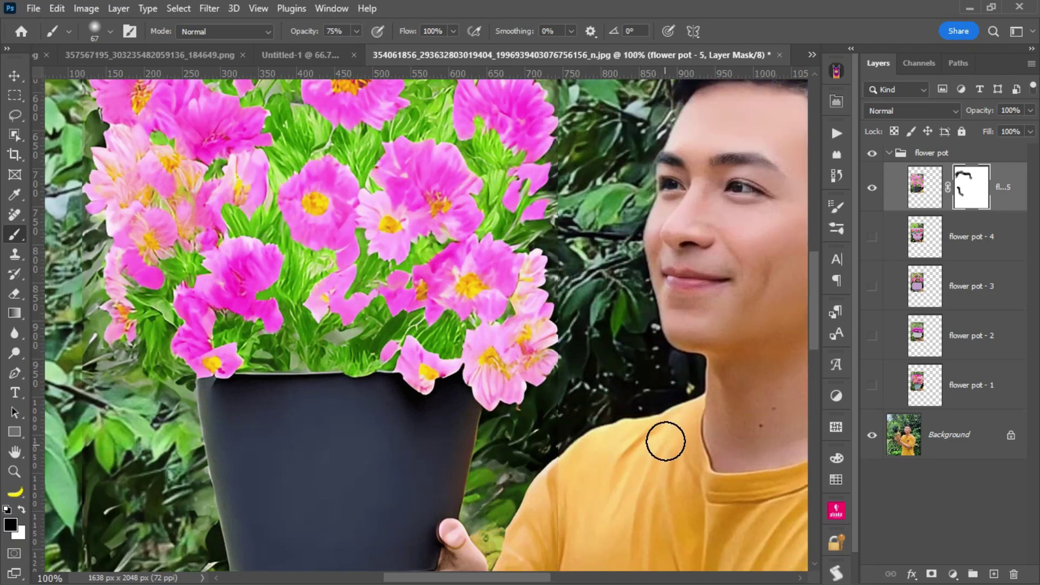
{"action": "scroll", "coordinate": [425, 296], "scroll_direction": "down", "scroll_amount": 3}
{"action": "scroll", "coordinate": [420, 434], "scroll_direction": "down", "scroll_amount": 1}
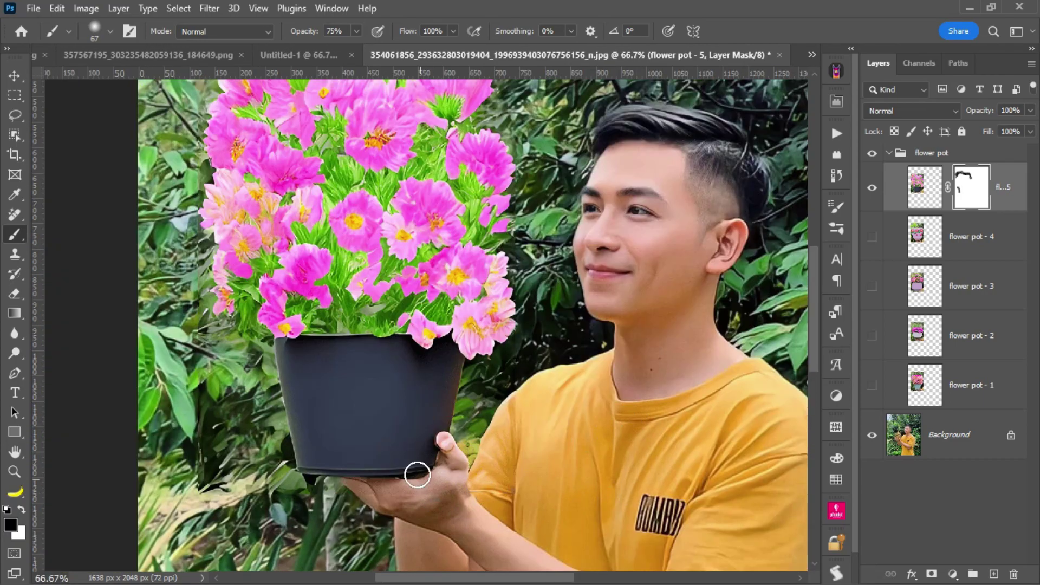
{"action": "scroll", "coordinate": [428, 488], "scroll_direction": "down", "scroll_amount": 1}
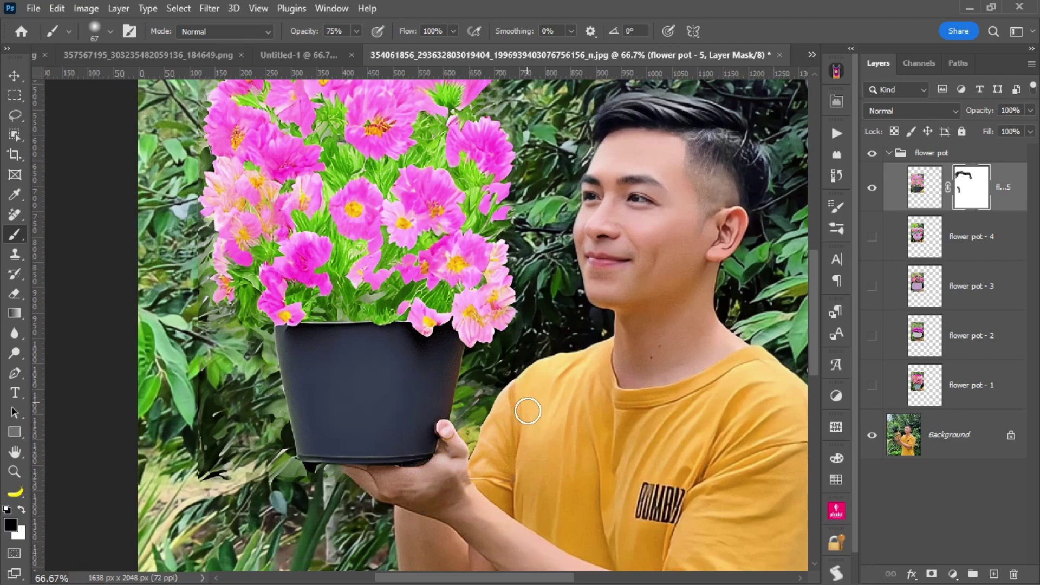
{"action": "scroll", "coordinate": [436, 455], "scroll_direction": "down", "scroll_amount": 1}
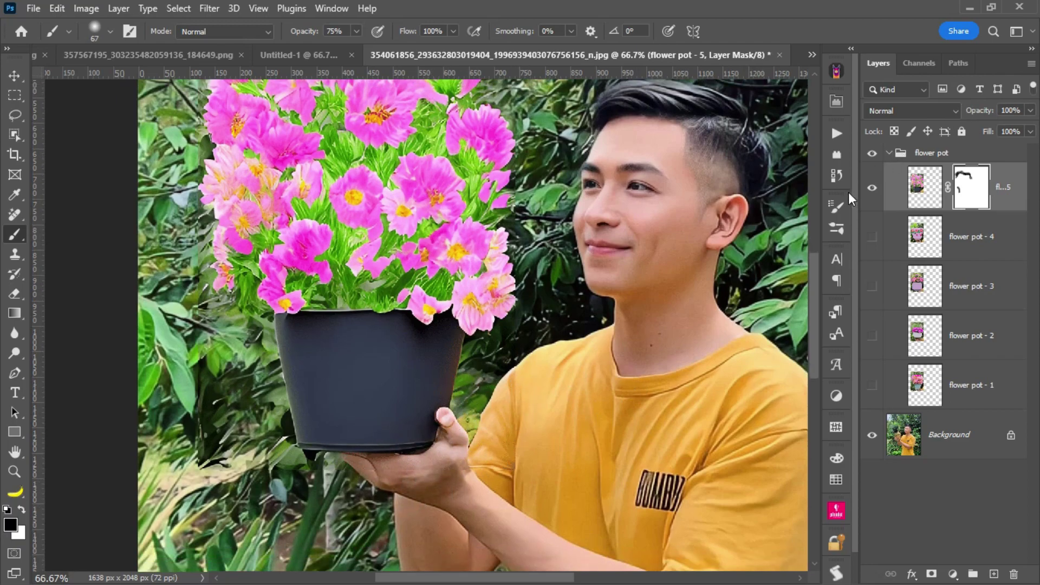
- Collapse and hide the flower pot group, duplicate it, and fit the image on screen
{"action": "left_click", "coordinate": [890, 153]}
{"action": "left_click", "coordinate": [872, 153]}
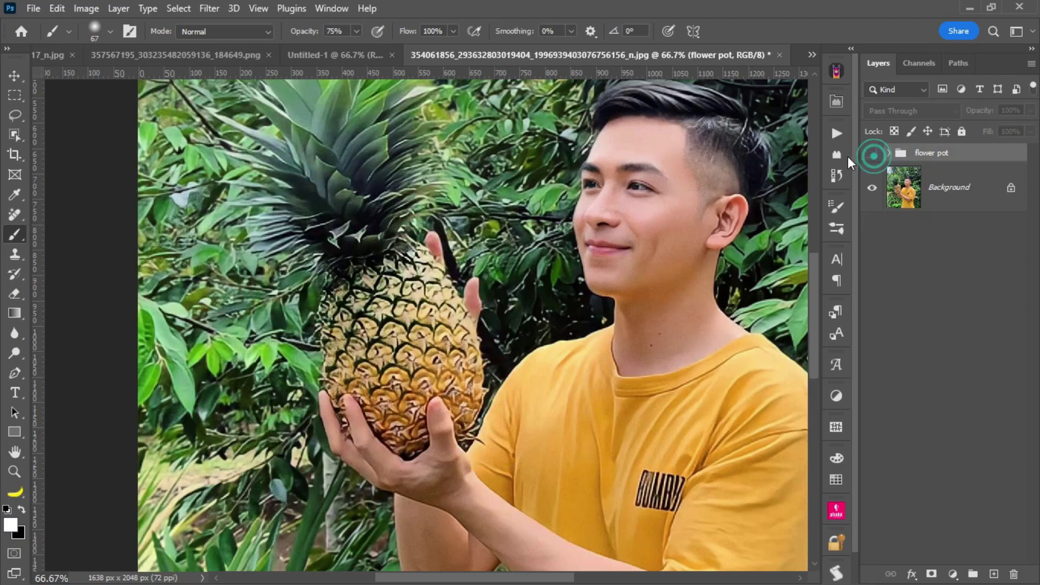
{"action": "key", "text": "ctrl+j"}
{"action": "key", "text": "ctrl+0"}
{"action": "left_click", "coordinate": [14, 95]}
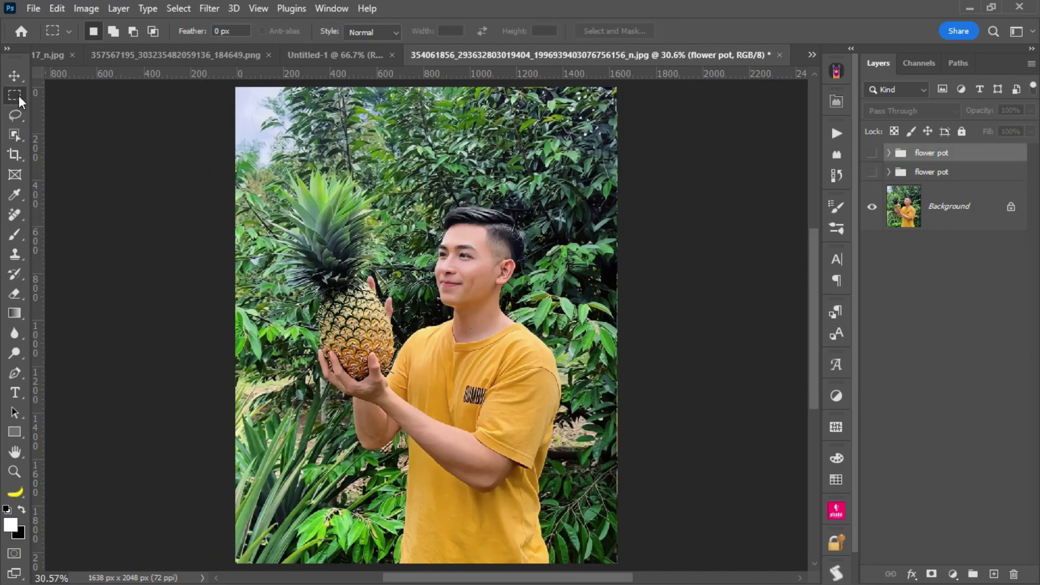
- Box the pineapple with the Rectangular Marquee and generate Alpaca 'flower pot' fills for it
{"action": "right_click", "coordinate": [19, 98]}
{"action": "left_click", "coordinate": [63, 96]}
{"action": "mouse_move", "coordinate": [259, 166]}
{"action": "left_mouse_down"}
{"action": "mouse_move", "coordinate": [294, 203]}
{"action": "mouse_move", "coordinate": [414, 413]}
{"action": "mouse_move", "coordinate": [409, 403]}
{"action": "left_mouse_up"}
{"action": "left_click", "coordinate": [837, 71]}
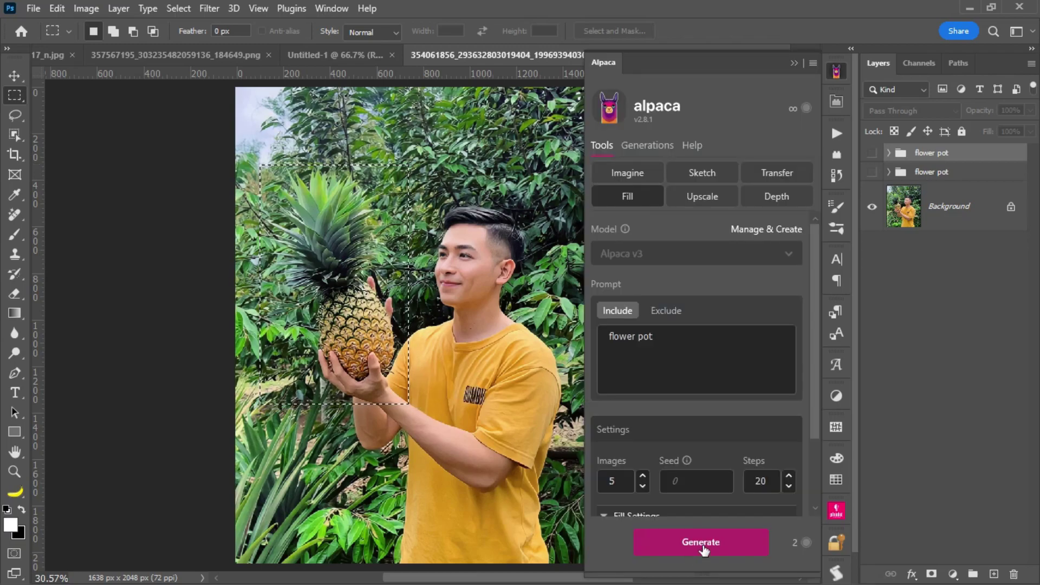
{"action": "left_click", "coordinate": [704, 549]}
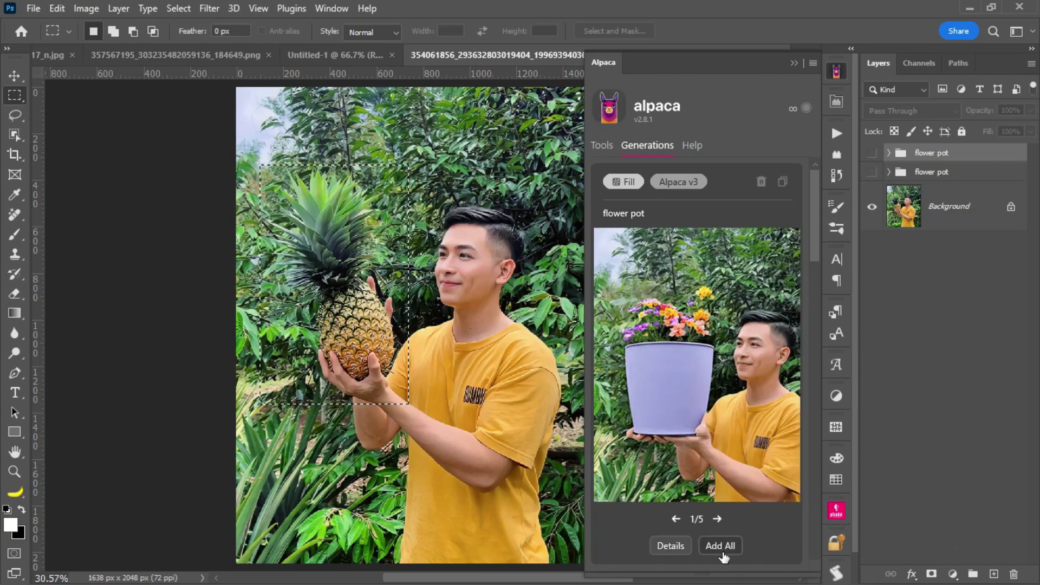
- Add all five generated pots as layers and compare variants 1 and 2 against the pineapple
{"action": "left_click", "coordinate": [721, 547]}
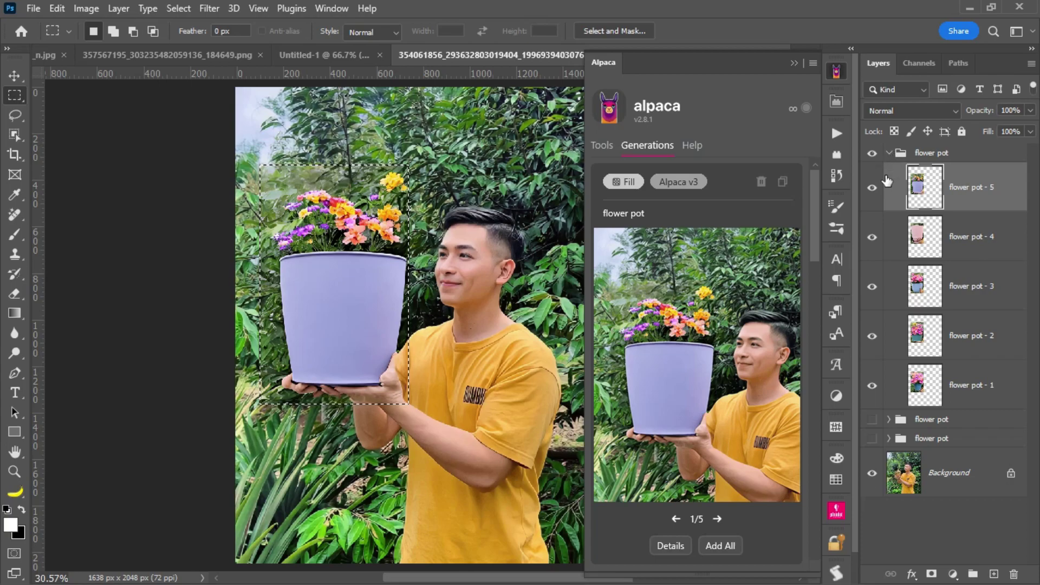
{"action": "left_click", "coordinate": [872, 188]}
{"action": "left_click", "coordinate": [873, 236]}
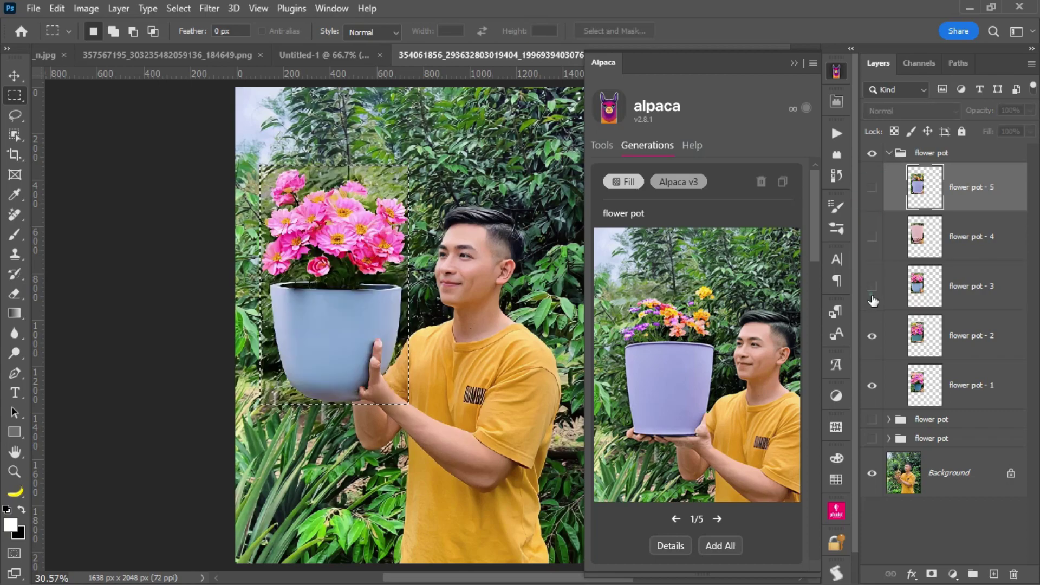
{"action": "left_click", "coordinate": [872, 286]}
{"action": "left_click", "coordinate": [873, 336]}
{"action": "left_click", "coordinate": [872, 386]}
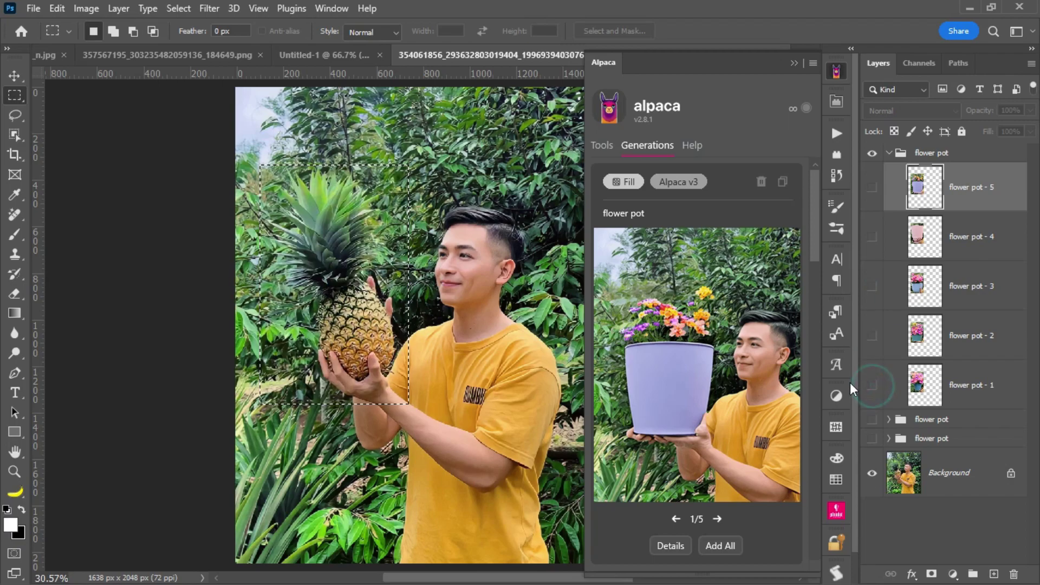
{"action": "key", "text": "ctrl+plus"}
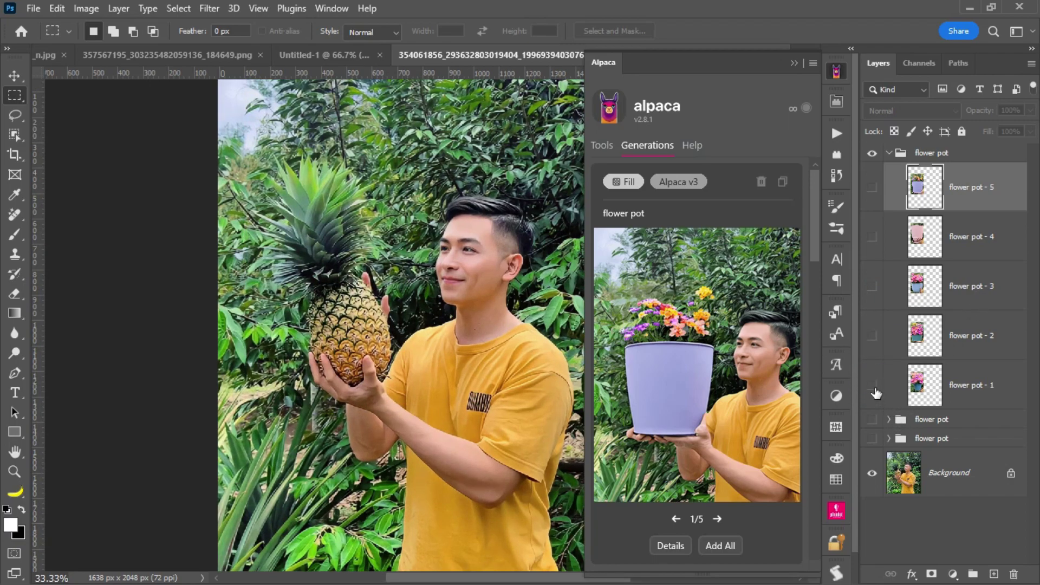
{"action": "left_click", "coordinate": [872, 386]}
{"action": "left_click", "coordinate": [870, 391]}
{"action": "left_click", "coordinate": [870, 390]}
{"action": "left_click", "coordinate": [871, 388]}
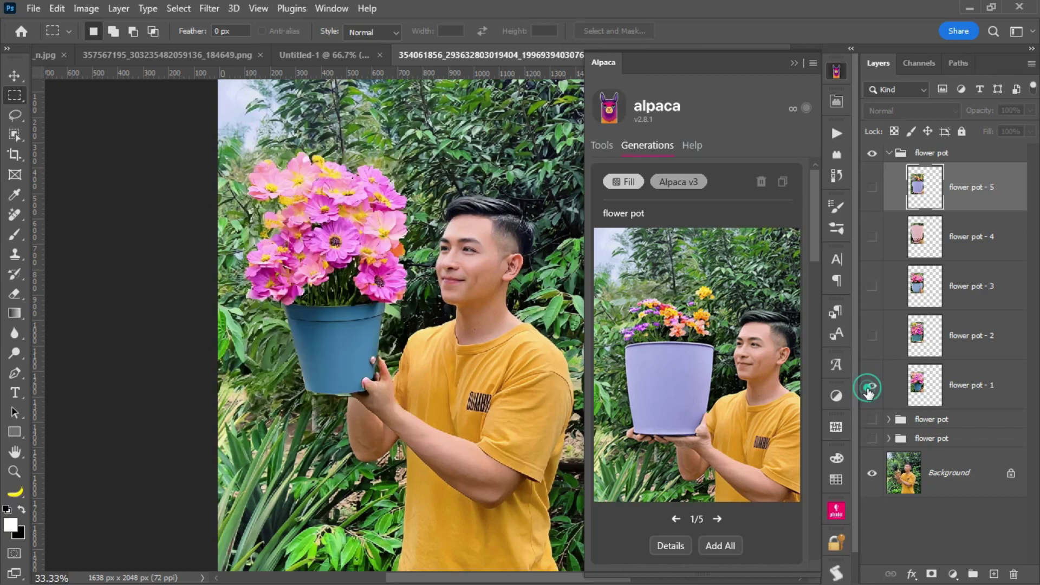
{"action": "left_click", "coordinate": [873, 387]}
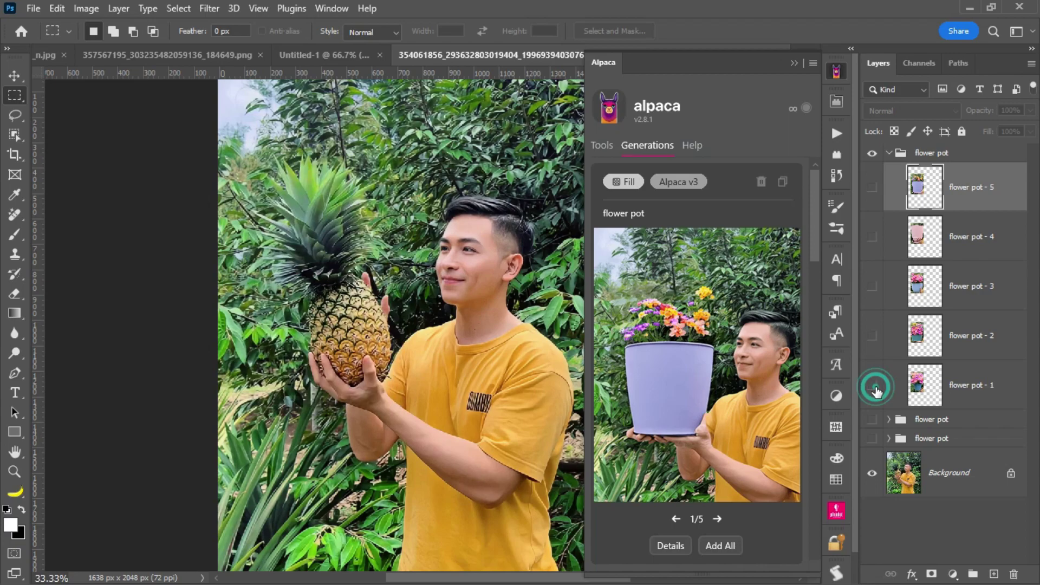
{"action": "left_click", "coordinate": [873, 387]}
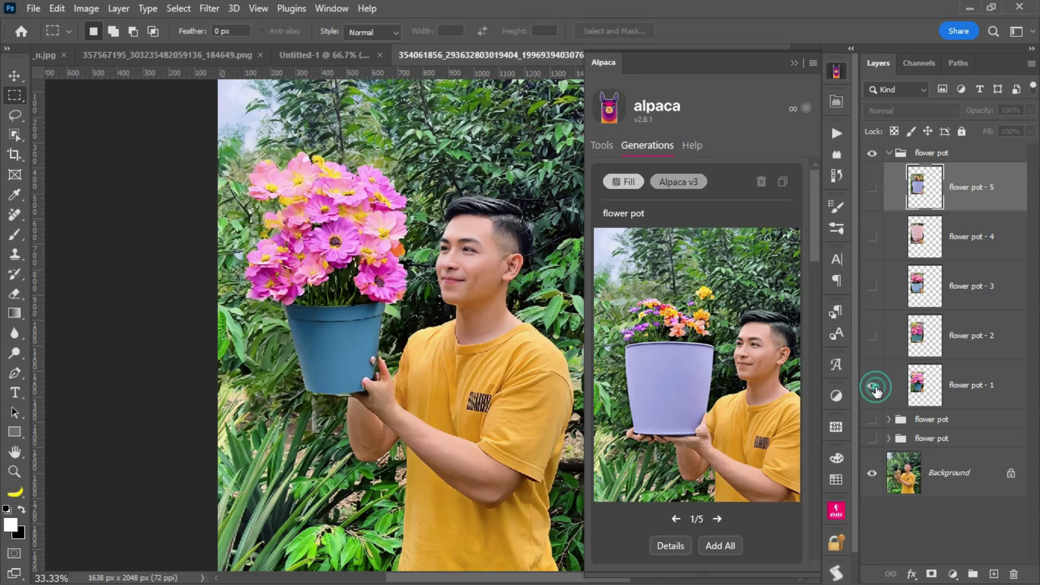
{"action": "left_click", "coordinate": [873, 337]}
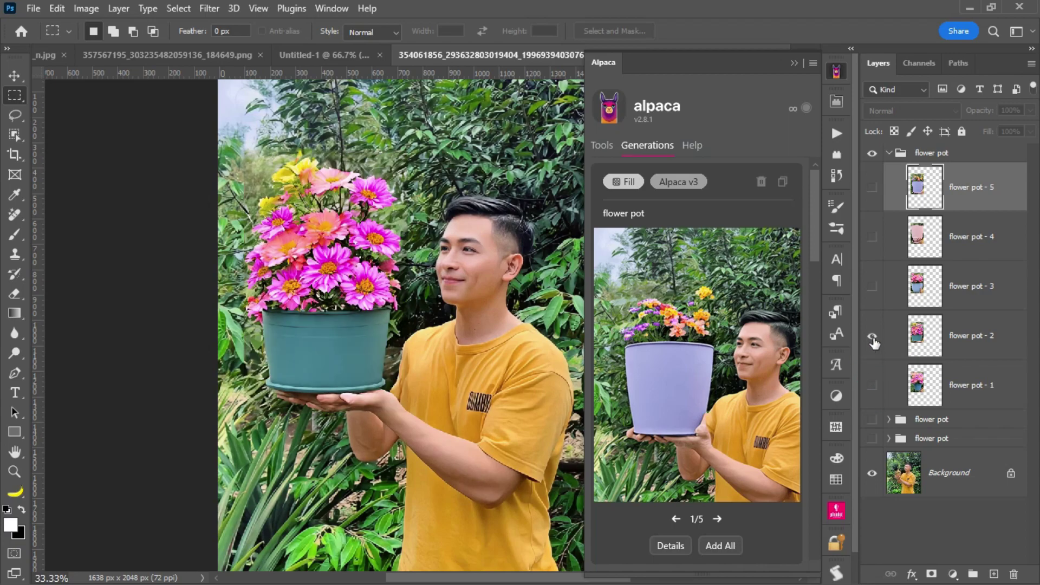
{"action": "left_click", "coordinate": [872, 337]}
- Compare variants 3 and 4, then leave only the teal 'flower pot - 2' visible
{"action": "left_click", "coordinate": [794, 64]}
{"action": "left_click", "coordinate": [872, 286]}
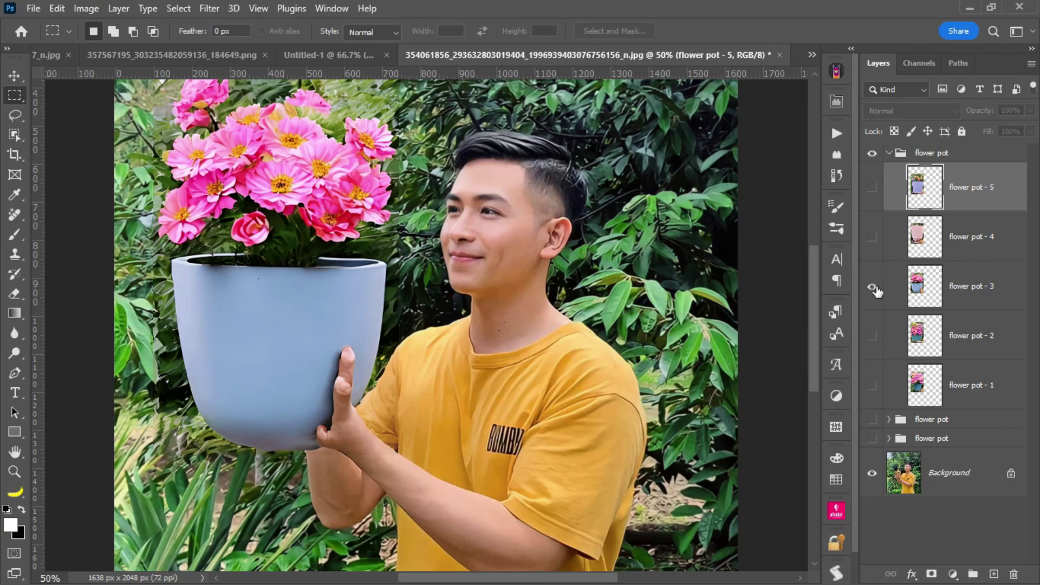
{"action": "left_click", "coordinate": [872, 286]}
{"action": "left_click", "coordinate": [873, 237]}
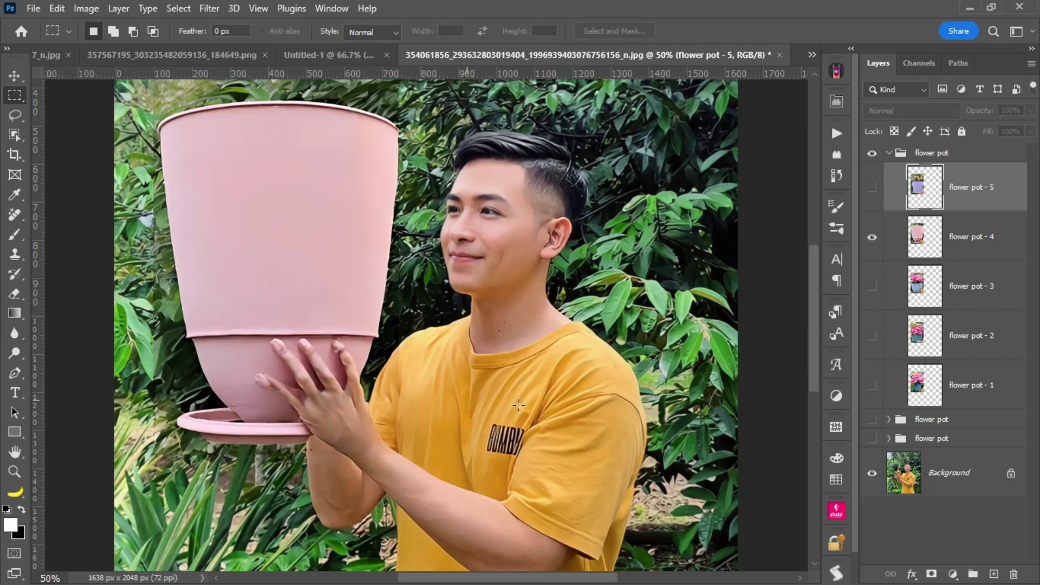
{"action": "left_click", "coordinate": [872, 237]}
{"action": "left_click", "coordinate": [872, 336]}
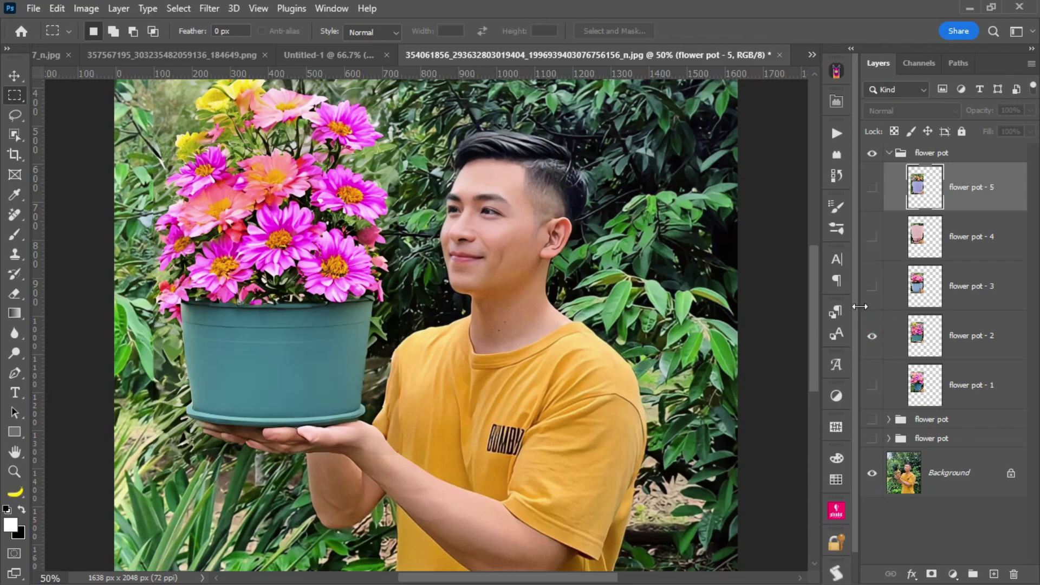
{"action": "key", "text": "ctrl+minus"}
{"action": "key", "text": "ctrl+minus"}
{"action": "key", "text": "ctrl+0"}
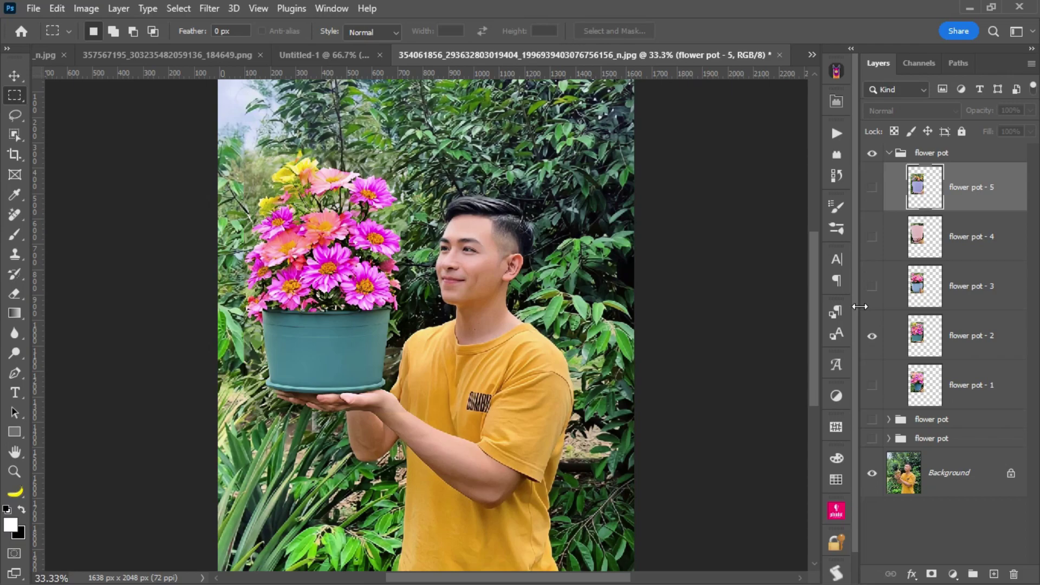
{"action": "key", "text": "ctrl+plus"}
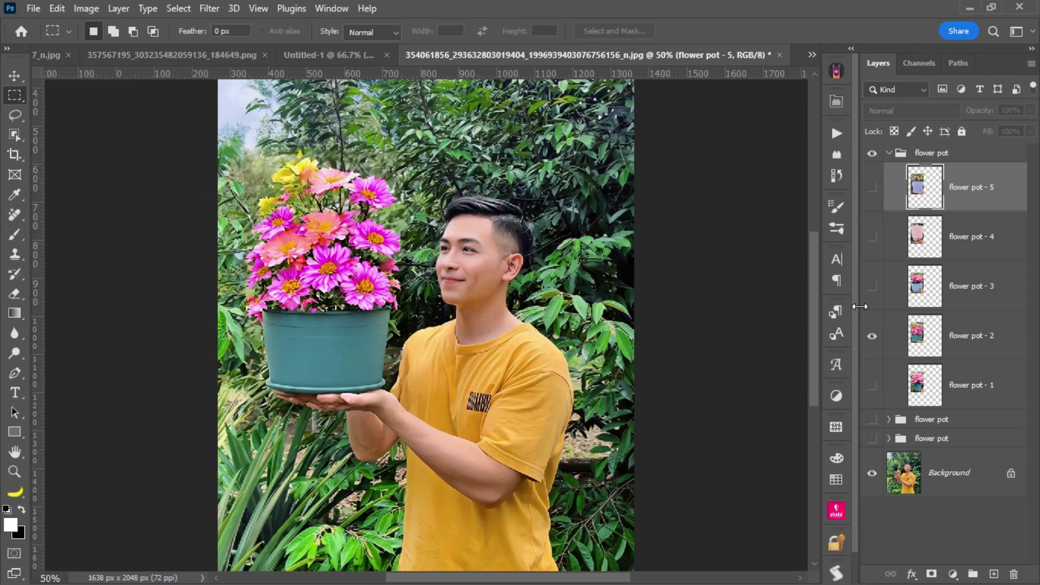
{"action": "left_click_drag", "start_coordinate": [412, 230], "coordinate": [527, 367]}
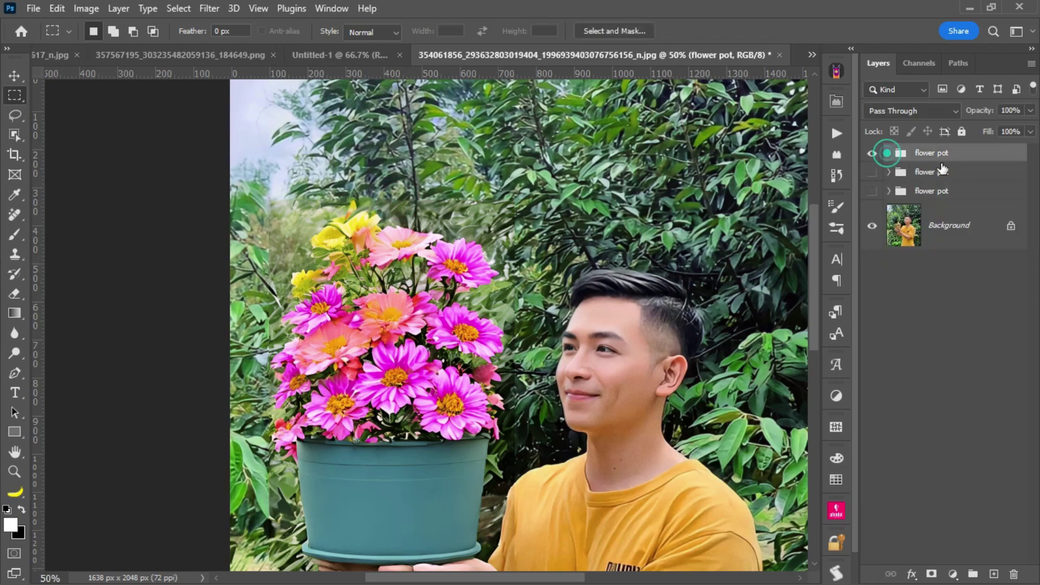
- Add a layer mask to flower pot - 2 and brush out the area left of the flowers
{"action": "left_click", "coordinate": [970, 336]}
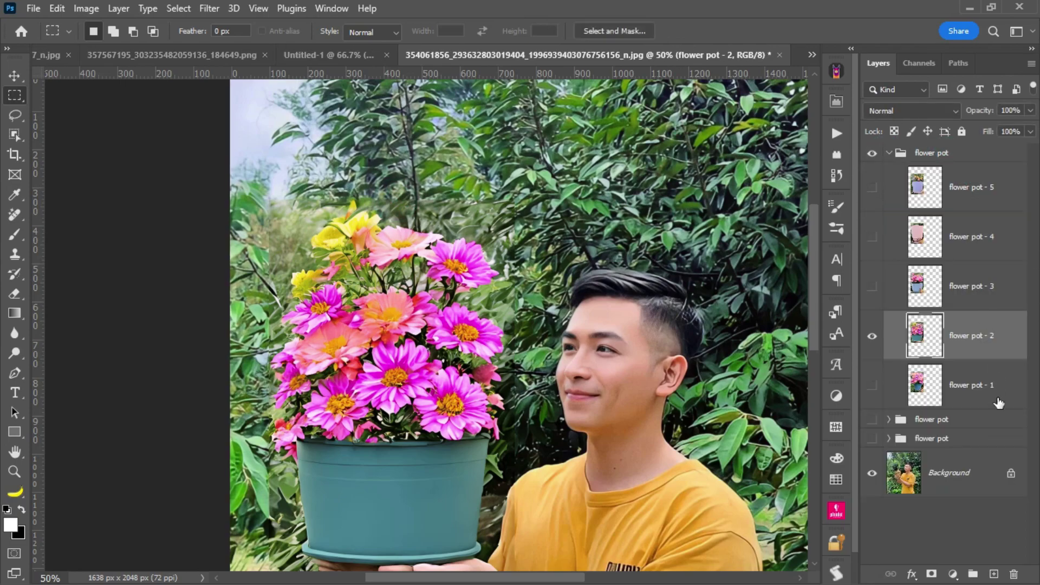
{"action": "left_click", "coordinate": [931, 573]}
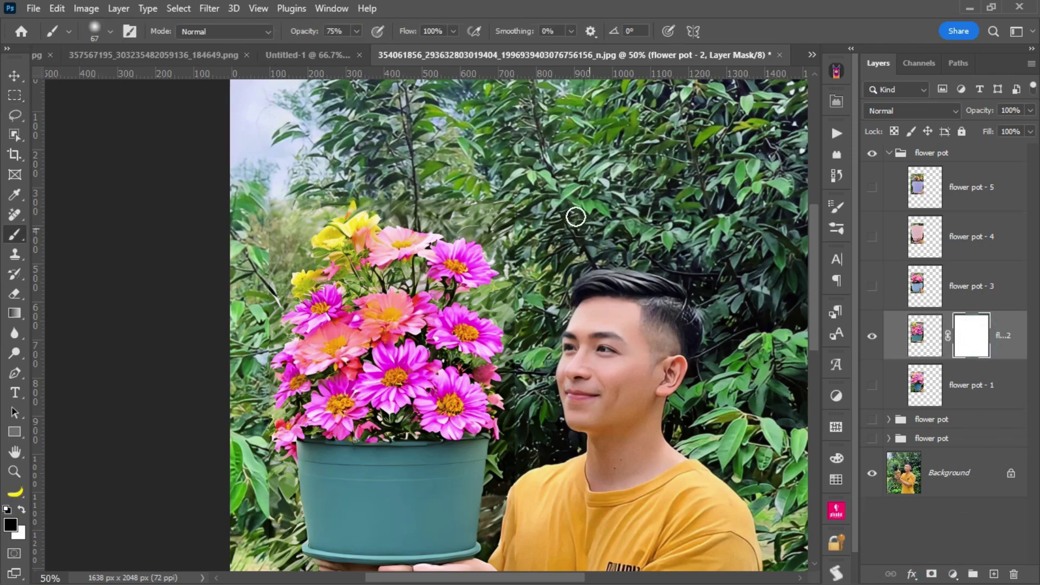
{"action": "key", "text": "b"}
{"action": "mouse_move", "coordinate": [288, 190]}
{"action": "left_mouse_down"}
{"action": "mouse_move", "coordinate": [267, 209]}
{"action": "mouse_move", "coordinate": [291, 211]}
{"action": "mouse_move", "coordinate": [289, 228]}
{"action": "left_mouse_up"}
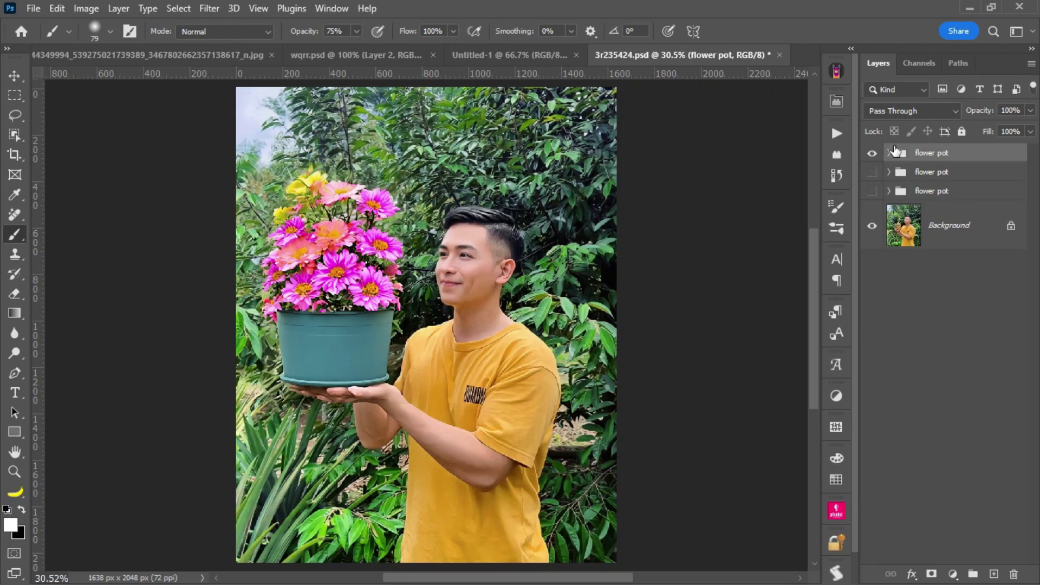
{"action": "mouse_move", "coordinate": [895, 152]}
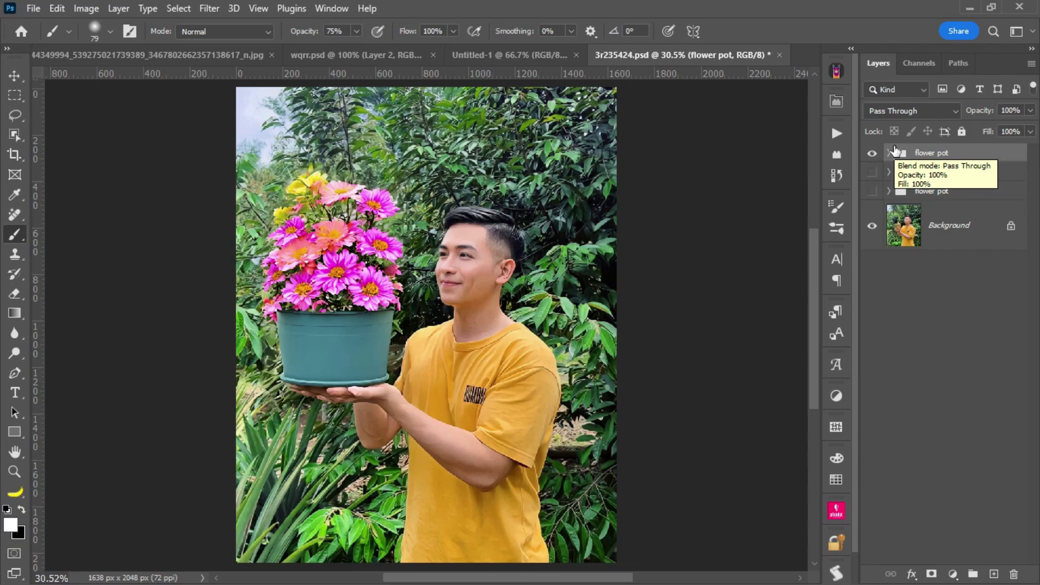
{"action": "key", "text": "ctrl+plus"}
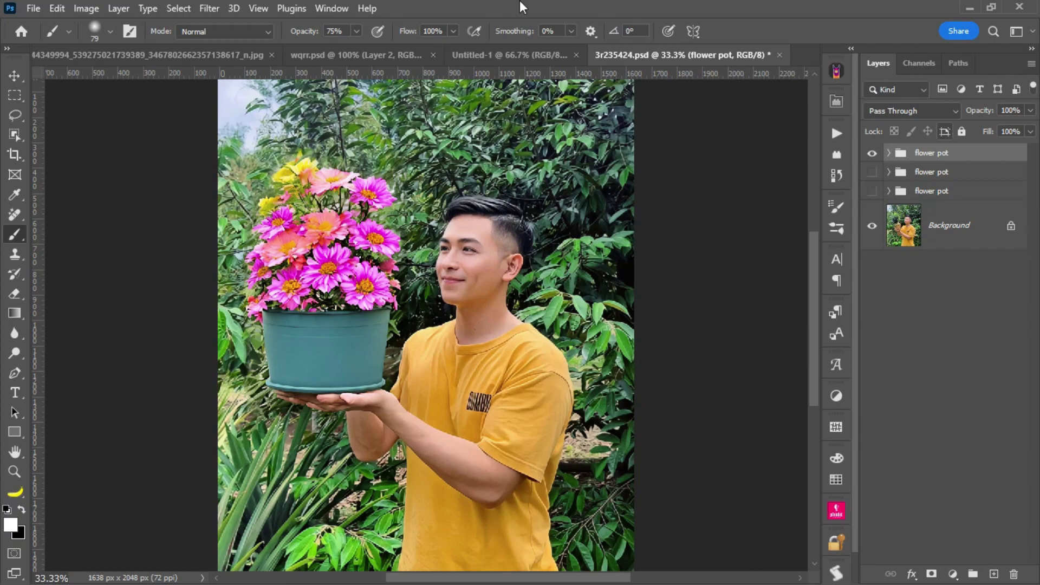
{"action": "scroll", "coordinate": [709, 318], "scroll_direction": "down", "scroll_amount": 1}
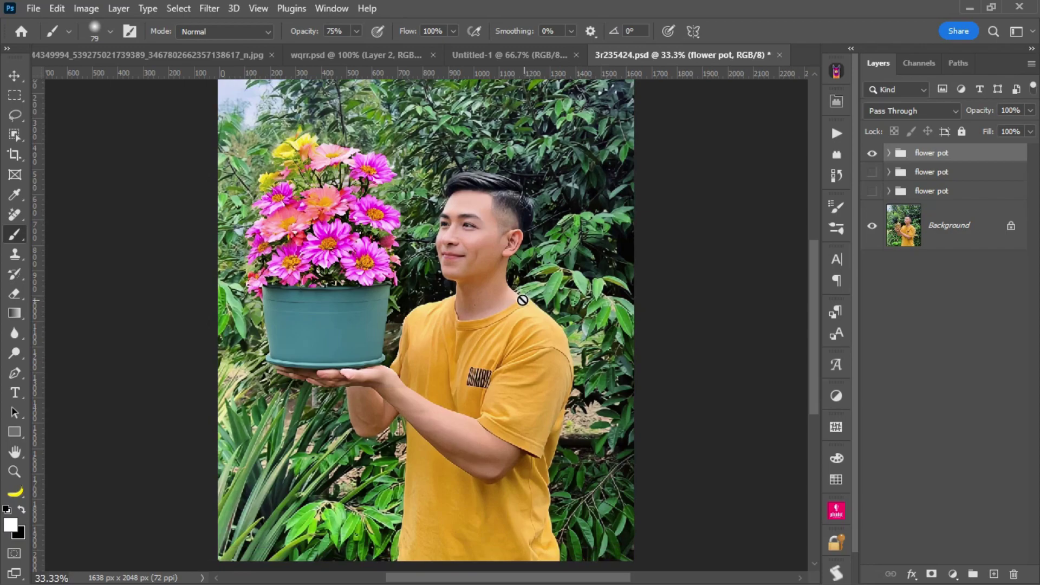
{"action": "scroll", "coordinate": [518, 295], "scroll_direction": "up", "scroll_amount": 1}
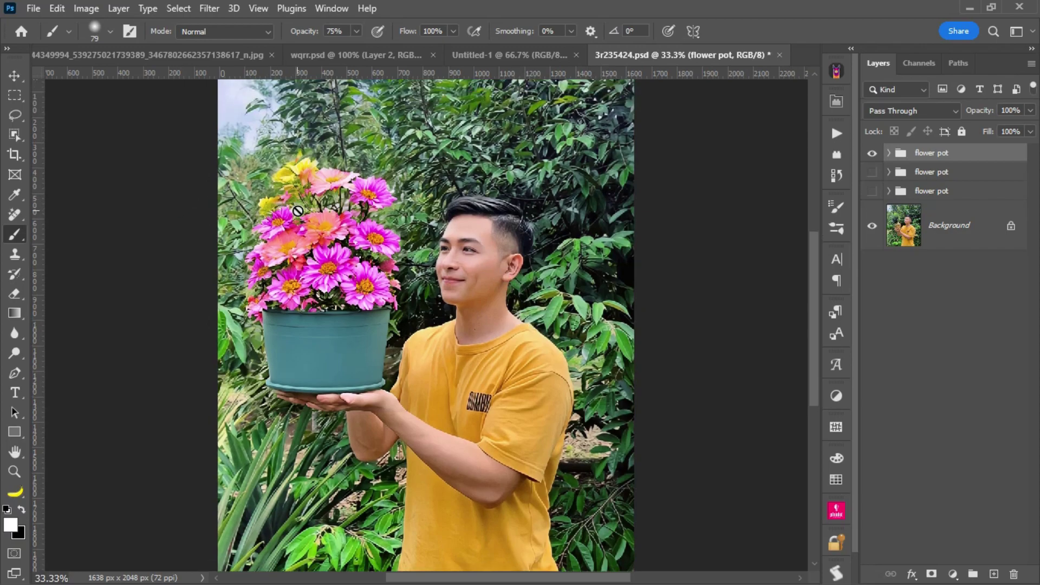
{"action": "scroll", "coordinate": [314, 209], "scroll_direction": "up", "scroll_amount": 1}
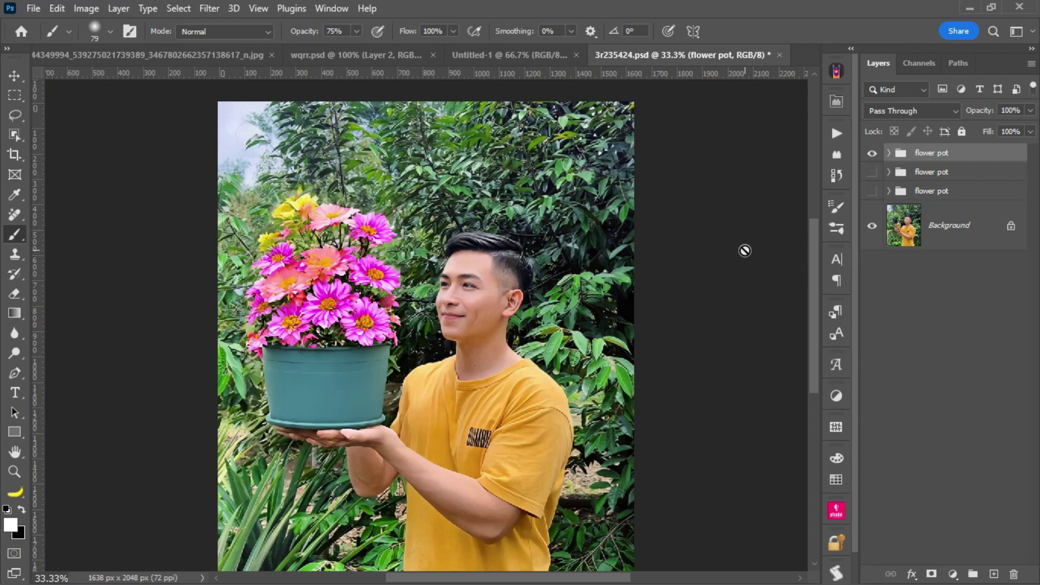
{"action": "scroll", "coordinate": [739, 303], "scroll_direction": "down", "scroll_amount": 1}
{"action": "scroll", "coordinate": [739, 302], "scroll_direction": "down", "scroll_amount": 1}
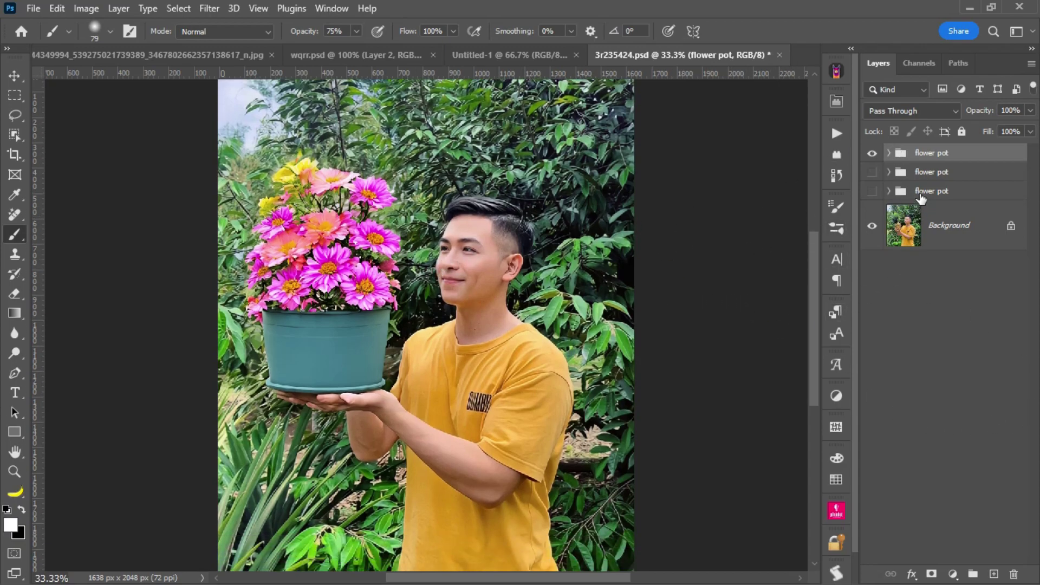
- Stamp the visible image onto new layers and convert Layer 2 to a smart object
{"action": "key", "text": "ctrl+shift+alt+e"}
{"action": "key", "text": "ctrl+j"}
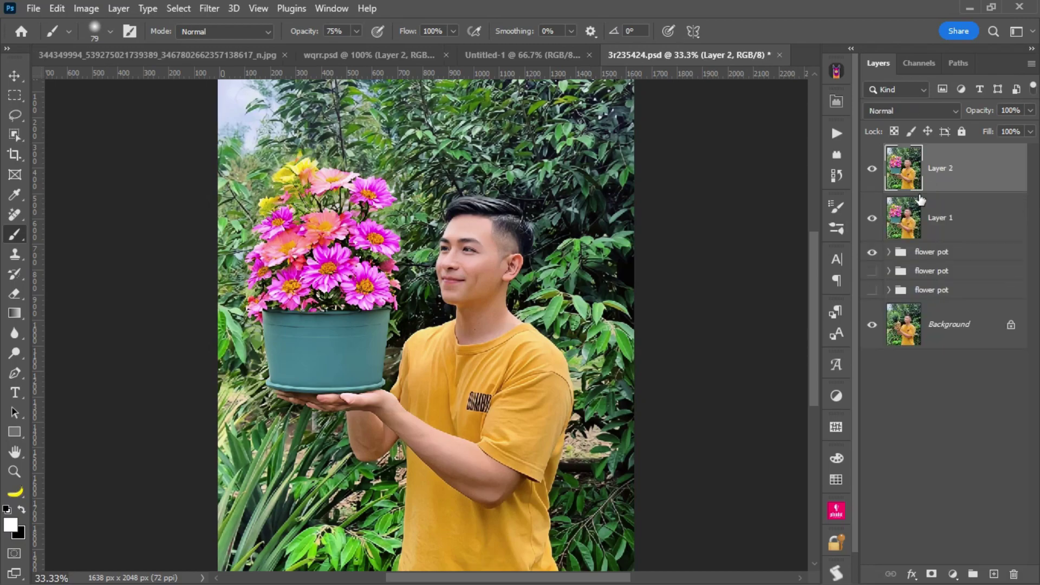
{"action": "right_click", "coordinate": [959, 169]}
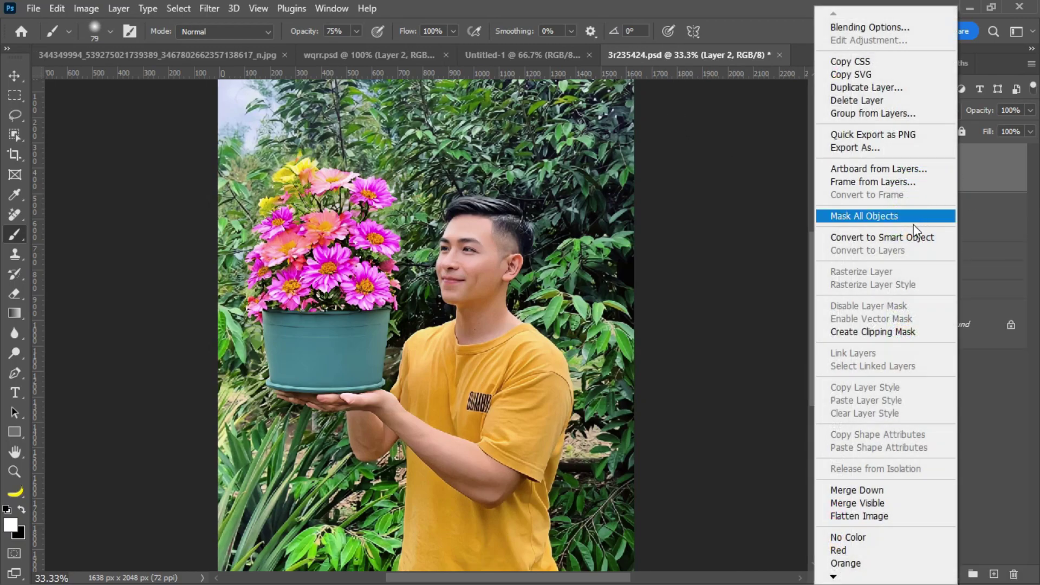
{"action": "left_click", "coordinate": [906, 238]}
- Apply the Neural Filters Depth Blur to Layer 2 with blur strength 22 and haze 8
{"action": "left_click", "coordinate": [209, 8]}
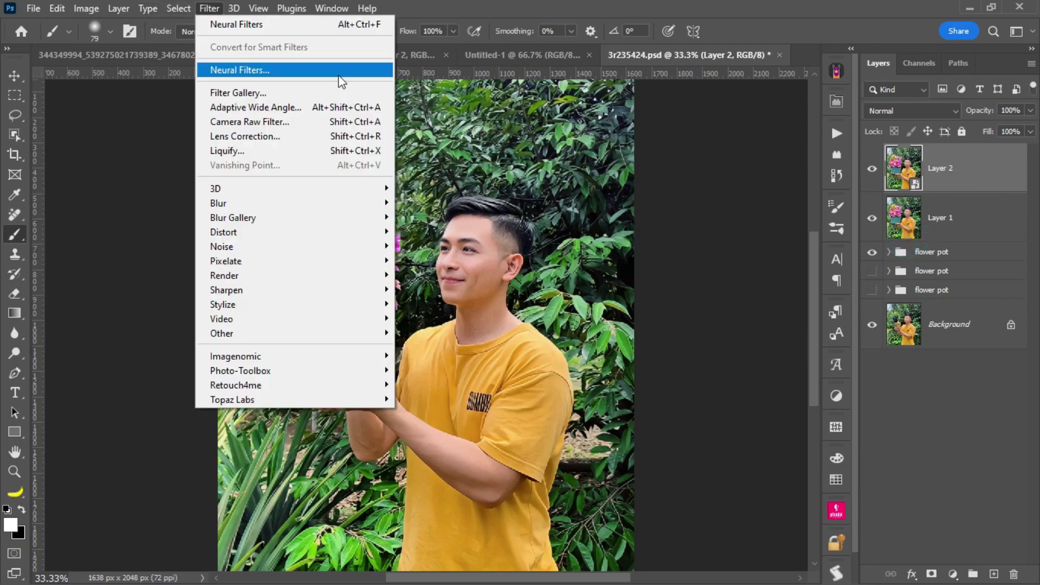
{"action": "left_click", "coordinate": [339, 73]}
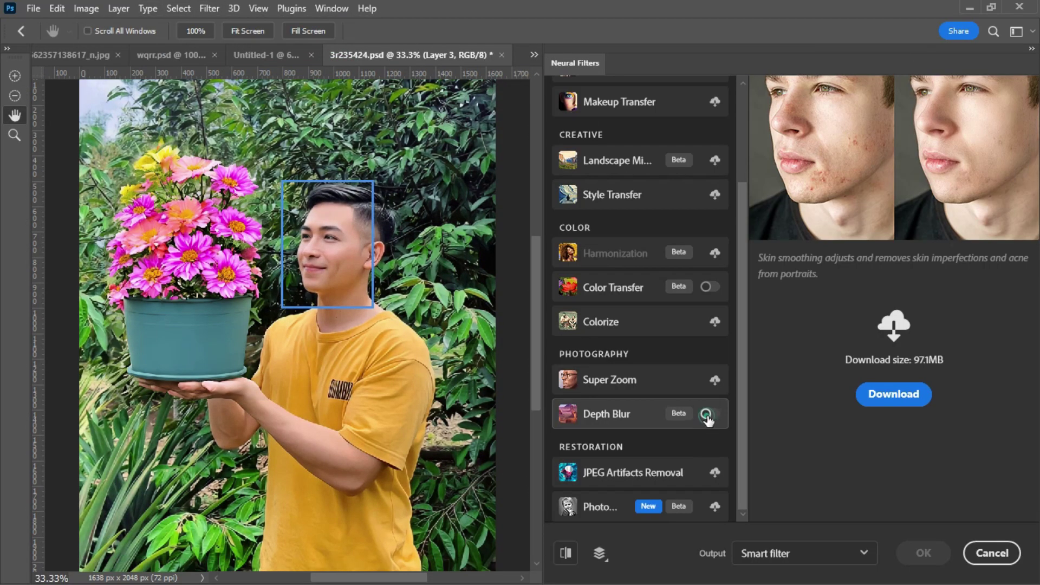
{"action": "left_click", "coordinate": [709, 414]}
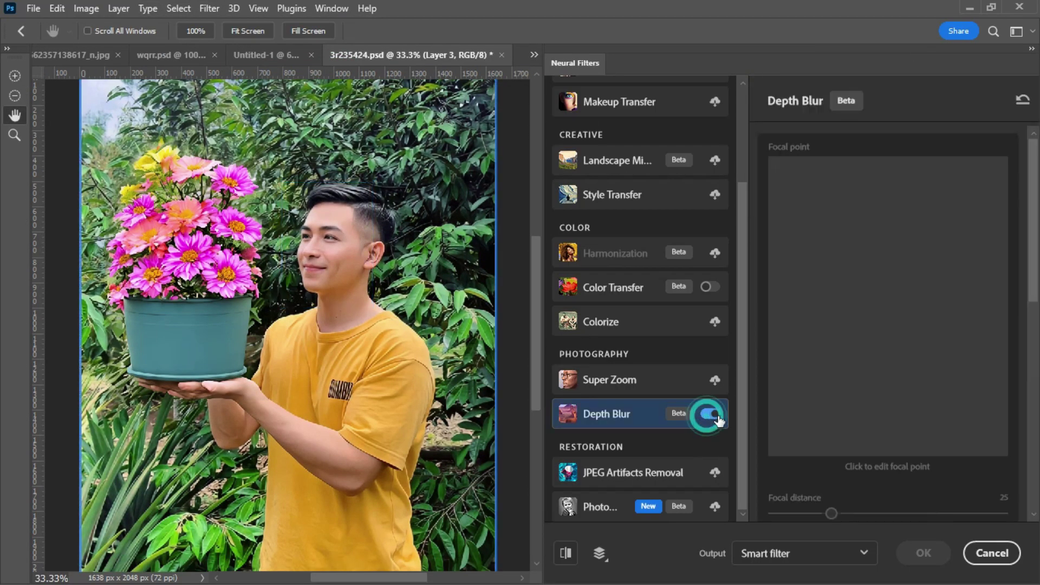
{"action": "scroll", "coordinate": [867, 423], "scroll_direction": "down", "scroll_amount": 5}
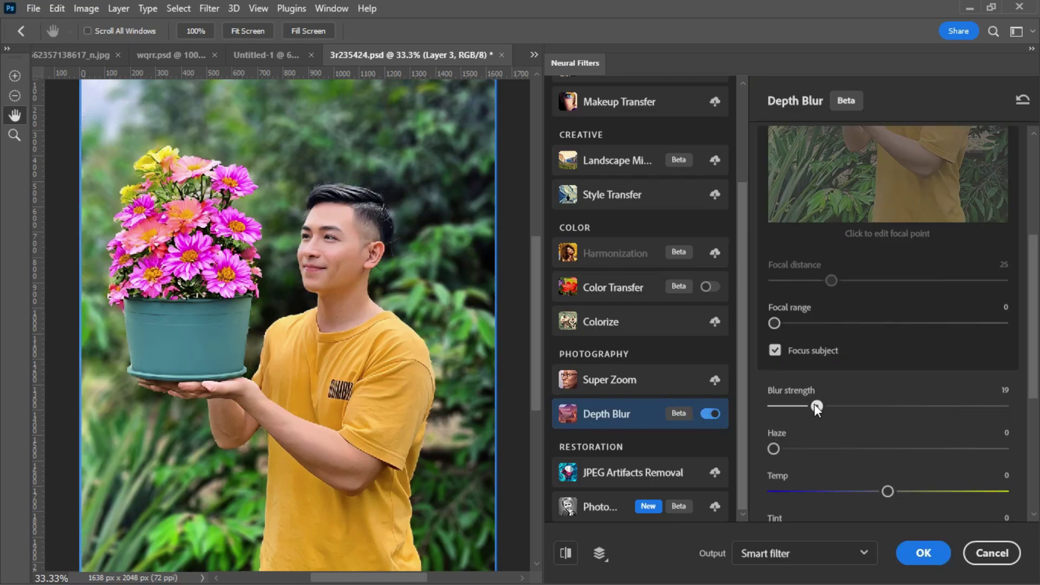
{"action": "left_click_drag", "start_coordinate": [815, 407], "coordinate": [823, 408]}
{"action": "scroll", "coordinate": [886, 379], "scroll_direction": "down", "scroll_amount": 5}
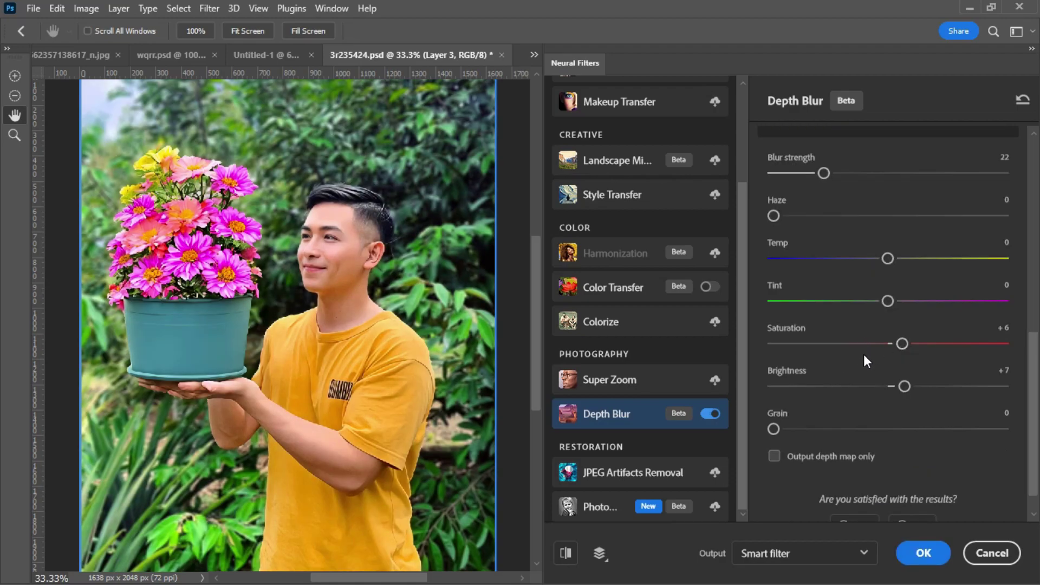
{"action": "scroll", "coordinate": [864, 355], "scroll_direction": "up", "scroll_amount": 3}
{"action": "left_click_drag", "start_coordinate": [773, 293], "coordinate": [792, 293]}
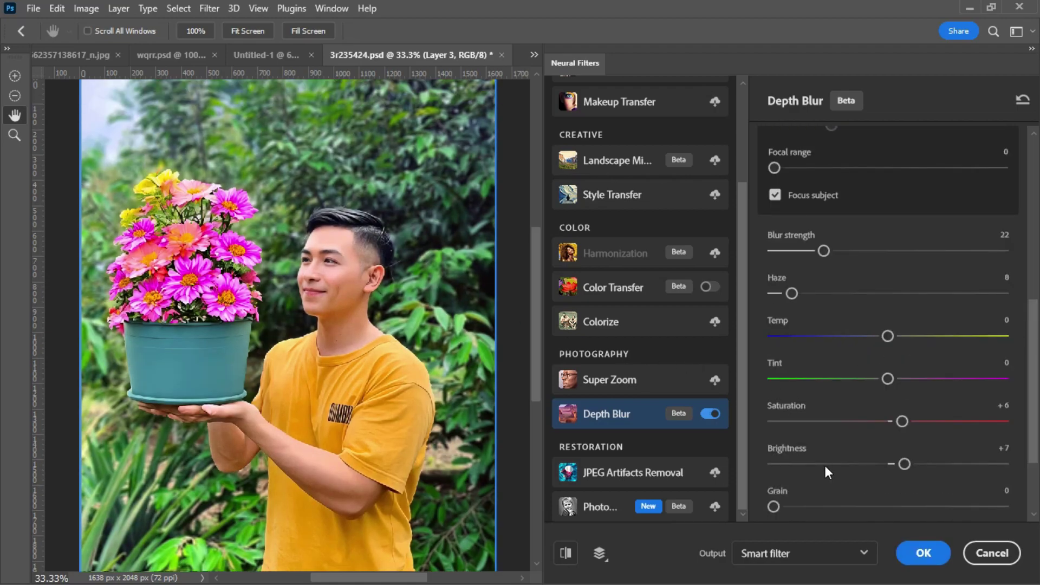
{"action": "left_click", "coordinate": [924, 553]}
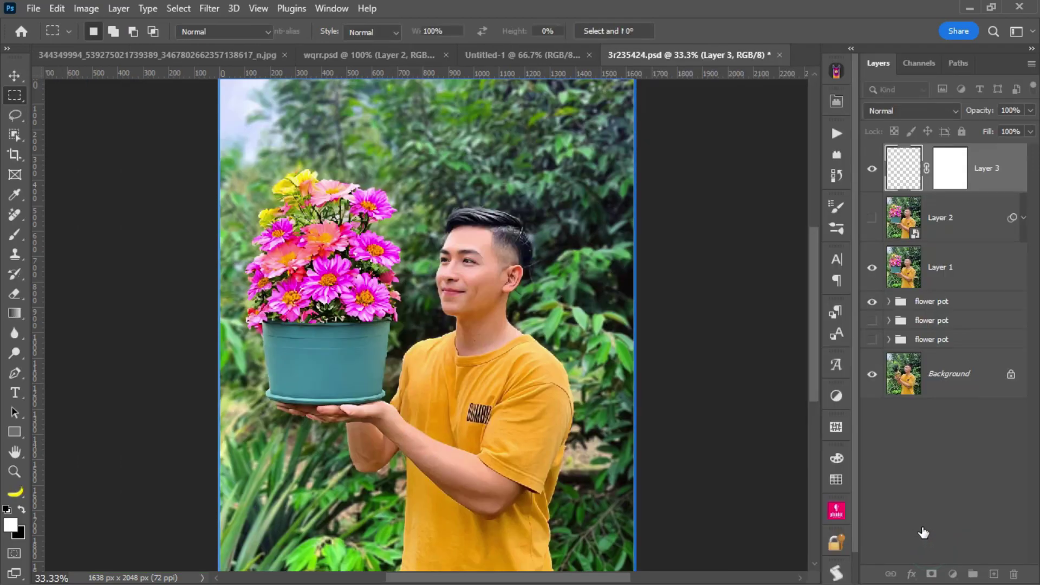
- Apply a Camera Raw Filter to Layer 2: sharpening 23, shadows +22, whites -30, saturation +6
{"action": "left_click", "coordinate": [208, 8]}
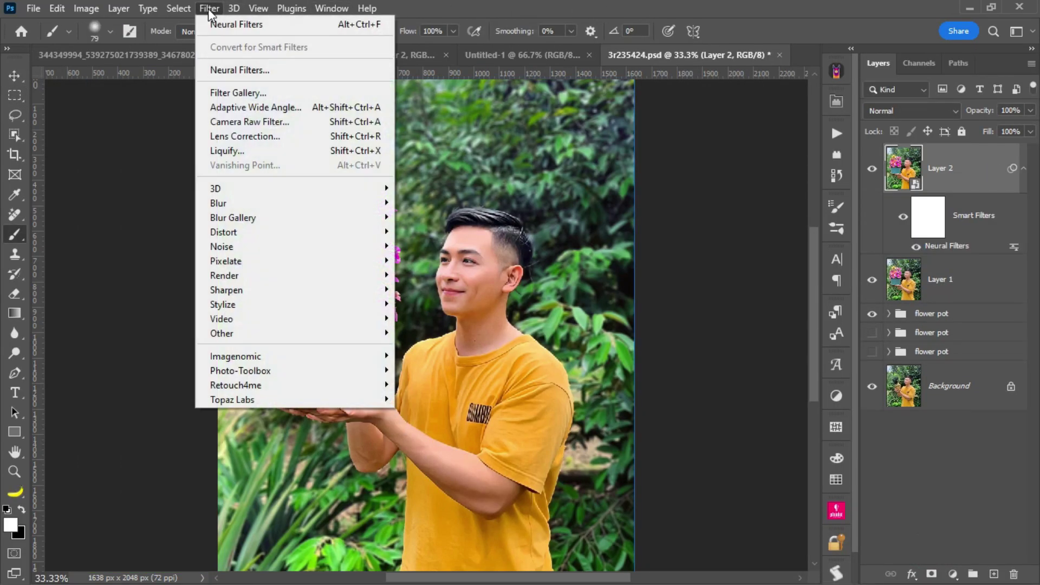
{"action": "left_click", "coordinate": [249, 122]}
{"action": "left_click", "coordinate": [825, 281]}
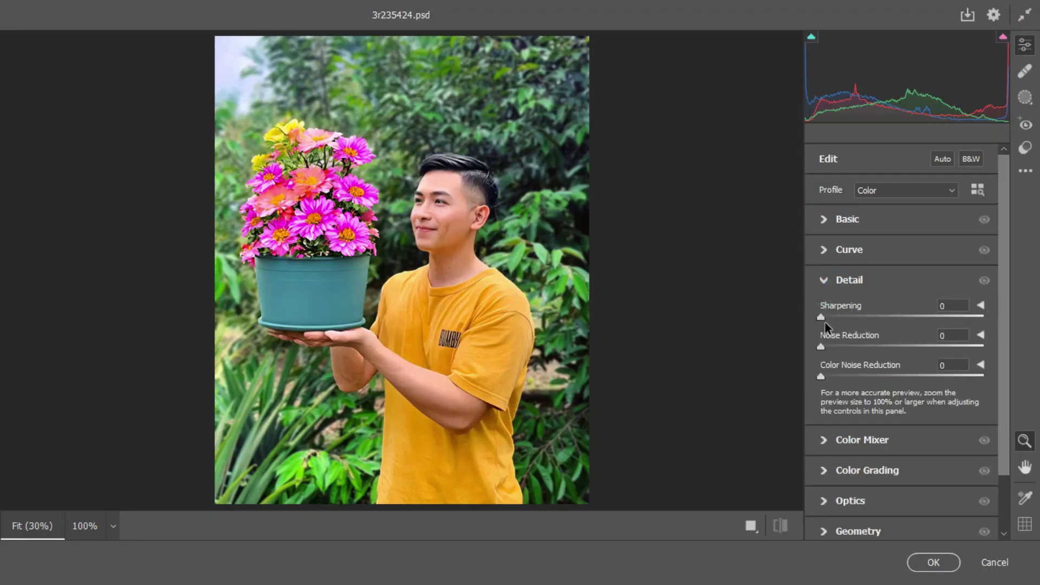
{"action": "mouse_move", "coordinate": [823, 318]}
{"action": "left_mouse_down"}
{"action": "mouse_move", "coordinate": [847, 318]}
{"action": "mouse_move", "coordinate": [895, 359]}
{"action": "left_mouse_up"}
{"action": "left_click", "coordinate": [825, 219]}
{"action": "scroll", "coordinate": [923, 408], "scroll_direction": "down", "scroll_amount": 3}
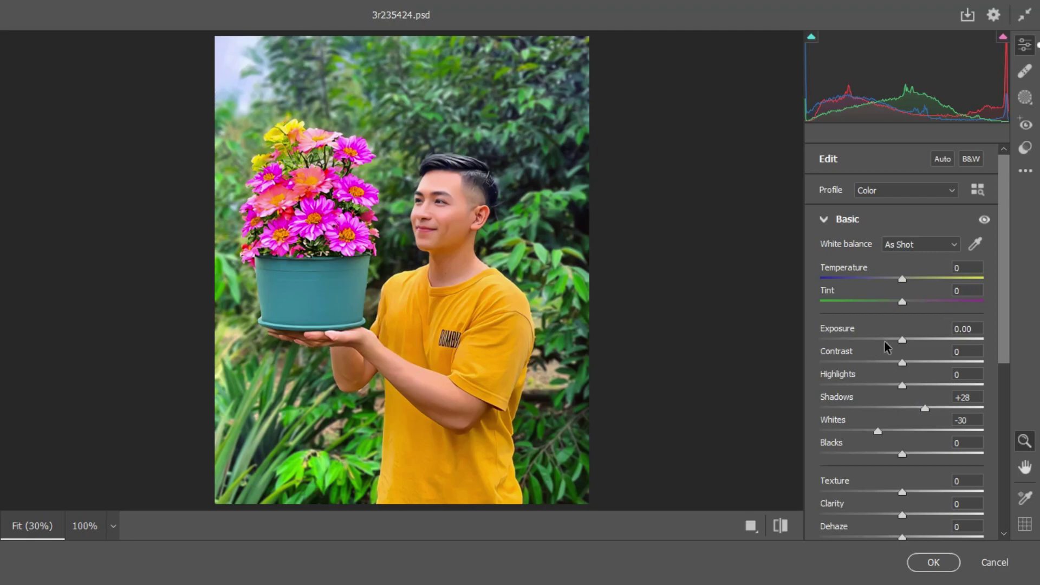
{"action": "left_click_drag", "start_coordinate": [925, 408], "coordinate": [920, 408]}
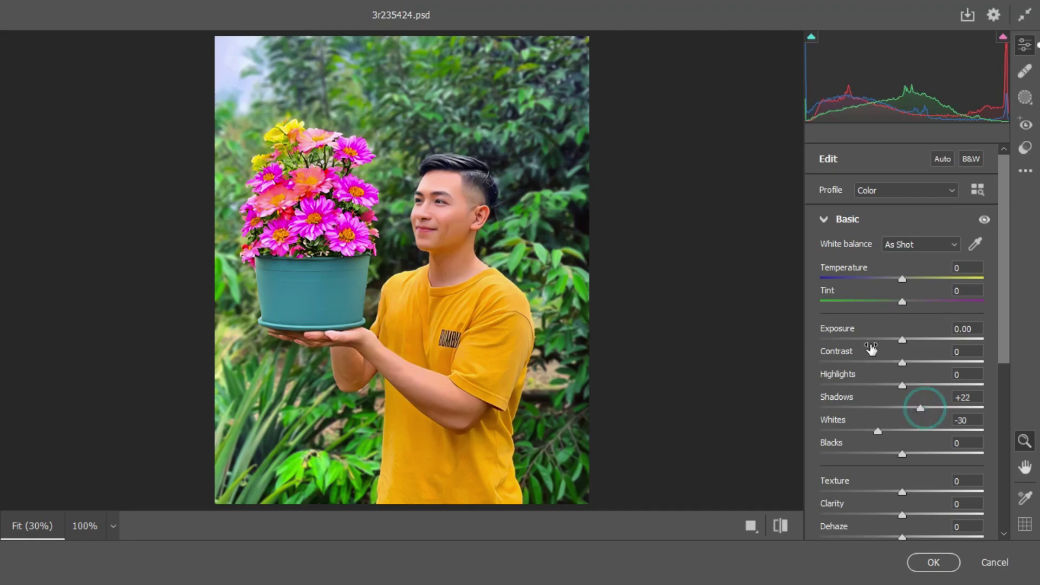
{"action": "scroll", "coordinate": [878, 380], "scroll_direction": "down", "scroll_amount": 3}
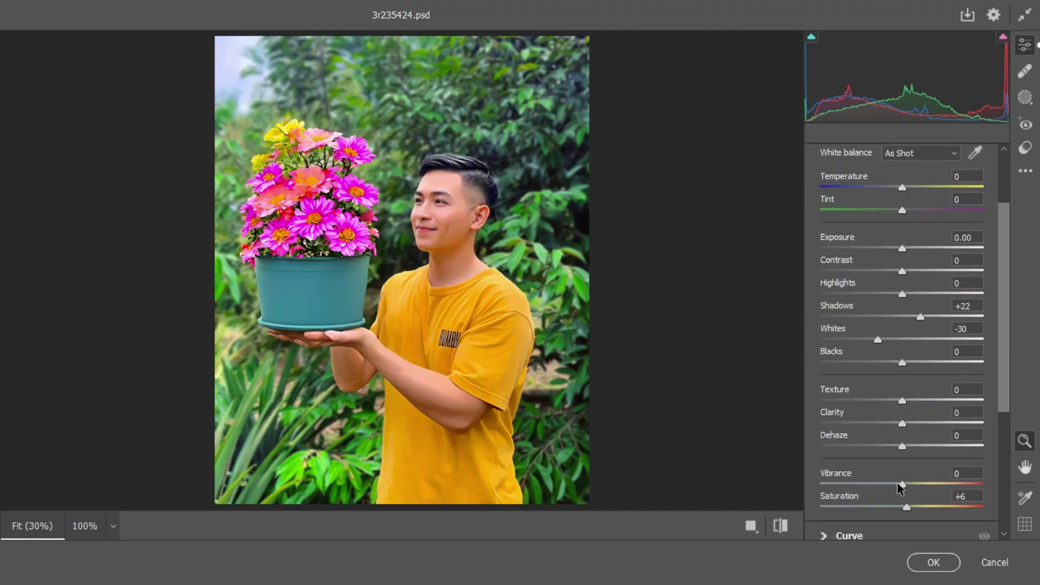
{"action": "left_click", "coordinate": [932, 562]}
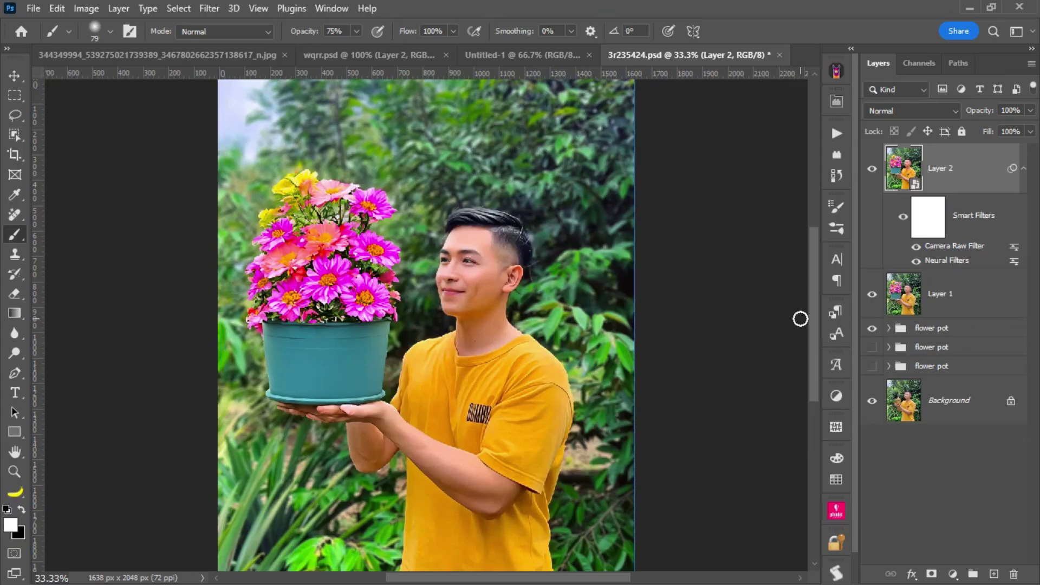
- Fit the image to the window, save, and toggle Layer 2 to compare against the pineapple photo
{"action": "key", "text": "ctrl+minus"}
{"action": "key", "text": "ctrl+0"}
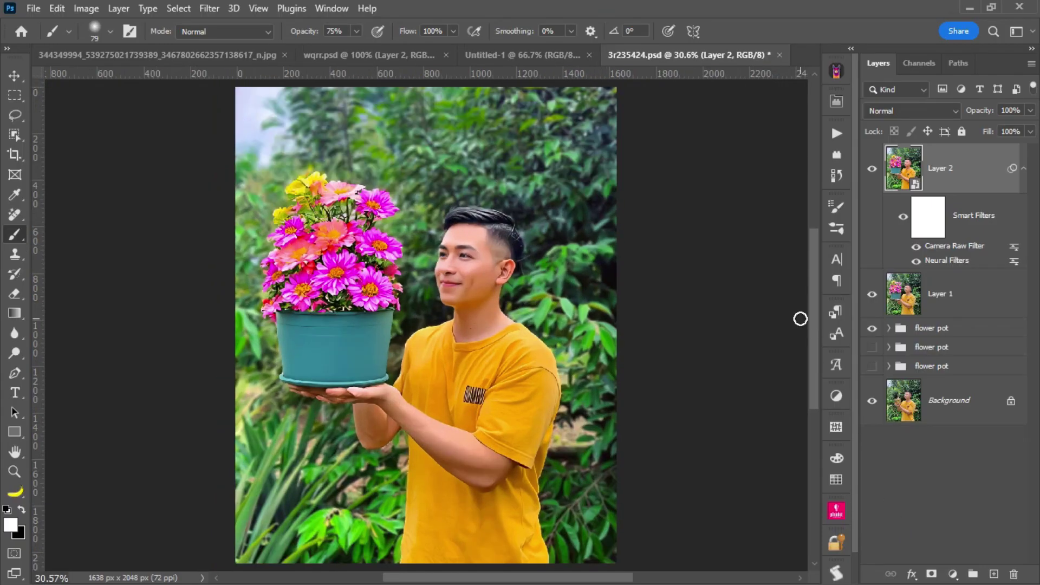
{"action": "key", "text": "ctrl+s"}
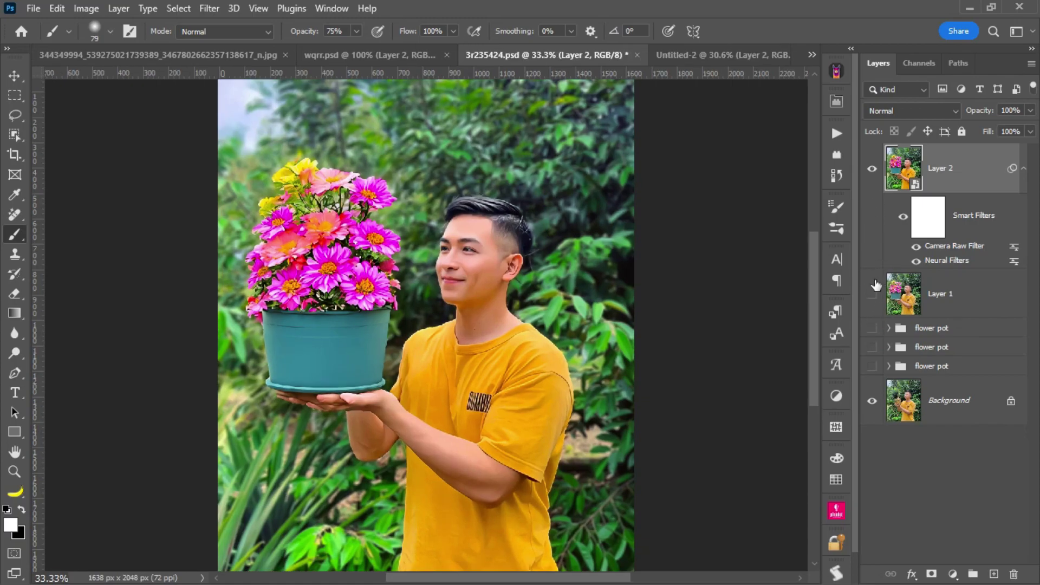
{"action": "left_click", "coordinate": [873, 168]}
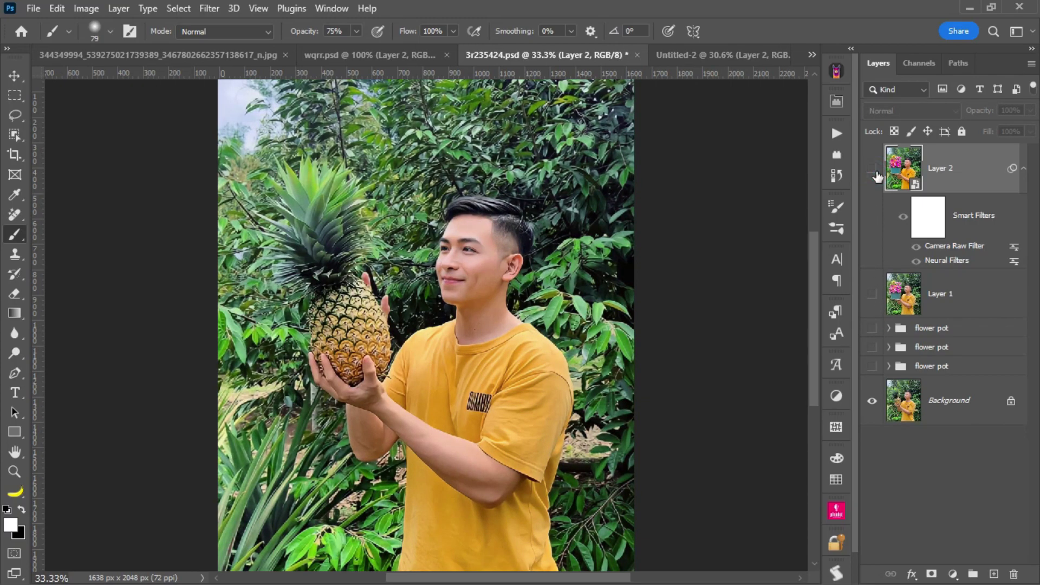
{"action": "left_click", "coordinate": [873, 169]}
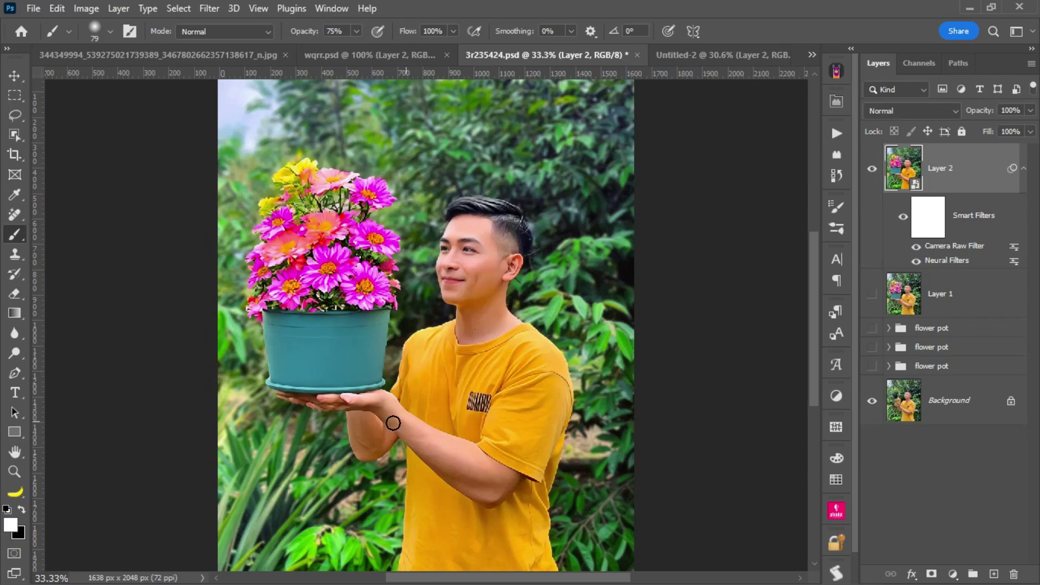